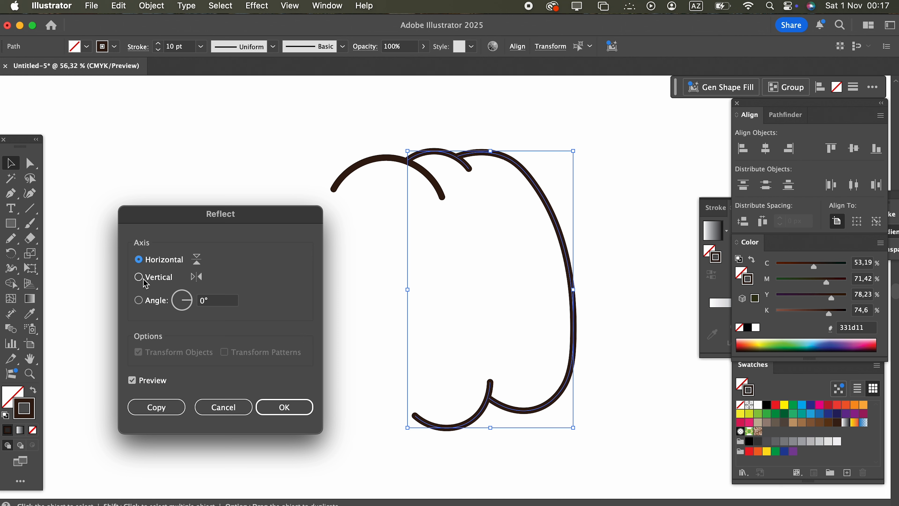
- Reflect a copy of the pumpkin's right-half outline across the vertical axis and place it as the left half
{"action": "left_click", "coordinate": [159, 400]}
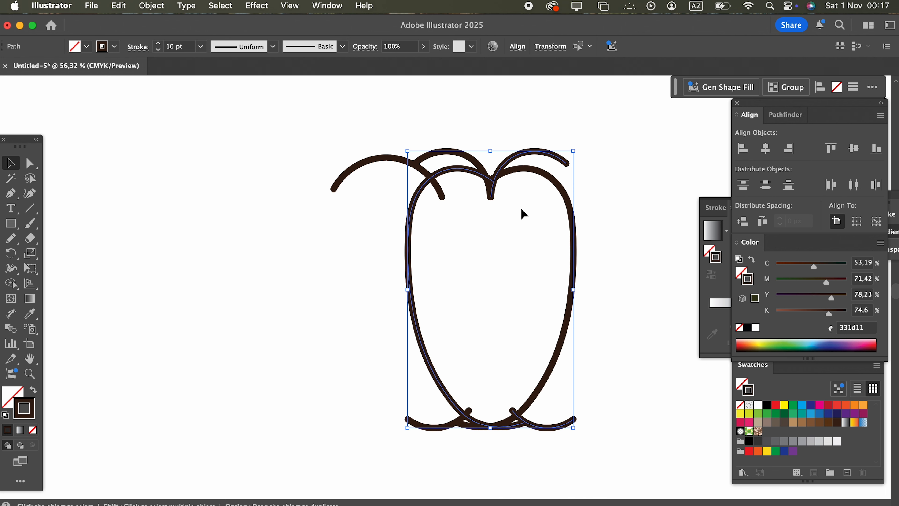
{"action": "left_click_drag", "start_coordinate": [406, 274], "coordinate": [271, 257]}
{"action": "left_click_drag", "start_coordinate": [410, 249], "coordinate": [263, 237]}
{"action": "left_click", "coordinate": [345, 265]}
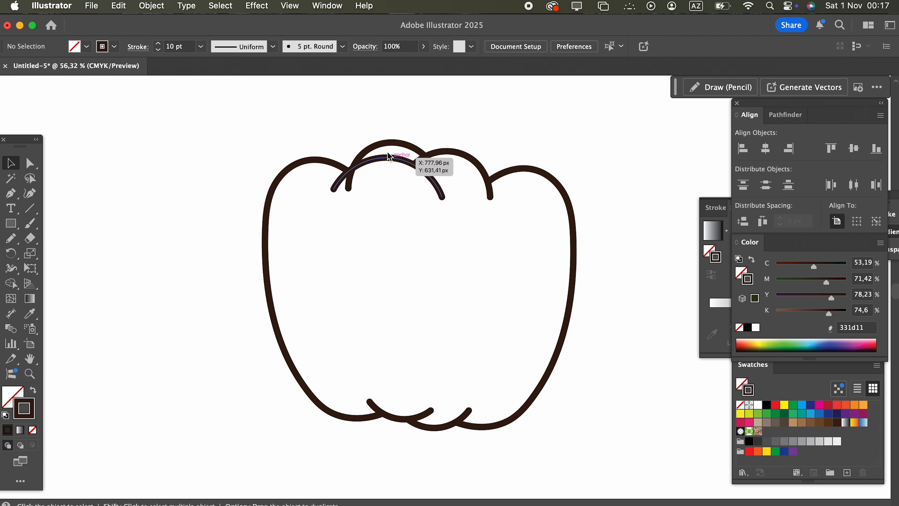
- Move the mirrored top arc and the left outline further left so the arc bridges the outline and the central arc
{"action": "left_click", "coordinate": [388, 144]}
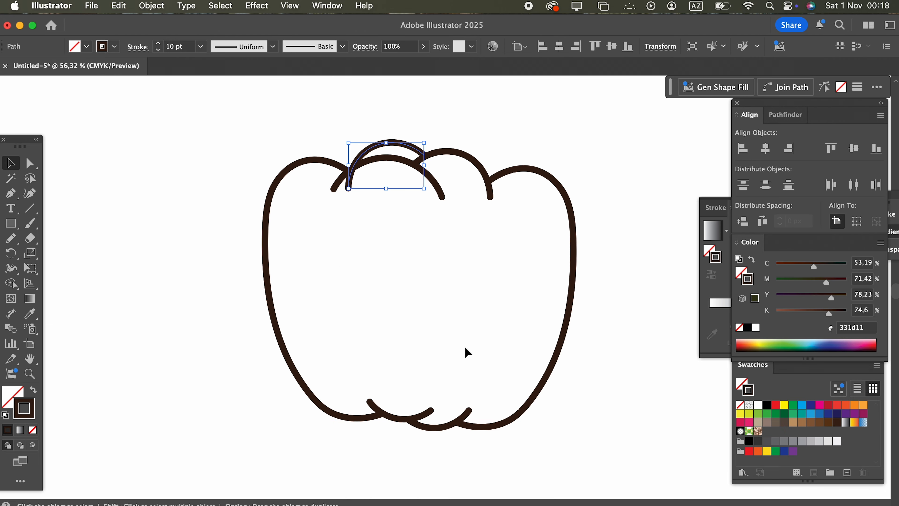
{"action": "left_click_drag", "start_coordinate": [361, 151], "coordinate": [361, 92]}
{"action": "left_click_drag", "start_coordinate": [231, 189], "coordinate": [120, 226]}
{"action": "left_click_drag", "start_coordinate": [267, 261], "coordinate": [241, 267]}
{"action": "left_click_drag", "start_coordinate": [158, 238], "coordinate": [366, 172]}
{"action": "key", "text": "z"}
{"action": "left_click_drag", "start_coordinate": [424, 202], "coordinate": [355, 277]}
{"action": "left_click_drag", "start_coordinate": [366, 335], "coordinate": [363, 321]}
- Duplicate a bottom arc and place the copy in the gap beside the left outline's lower end
{"action": "left_click", "coordinate": [11, 163]}
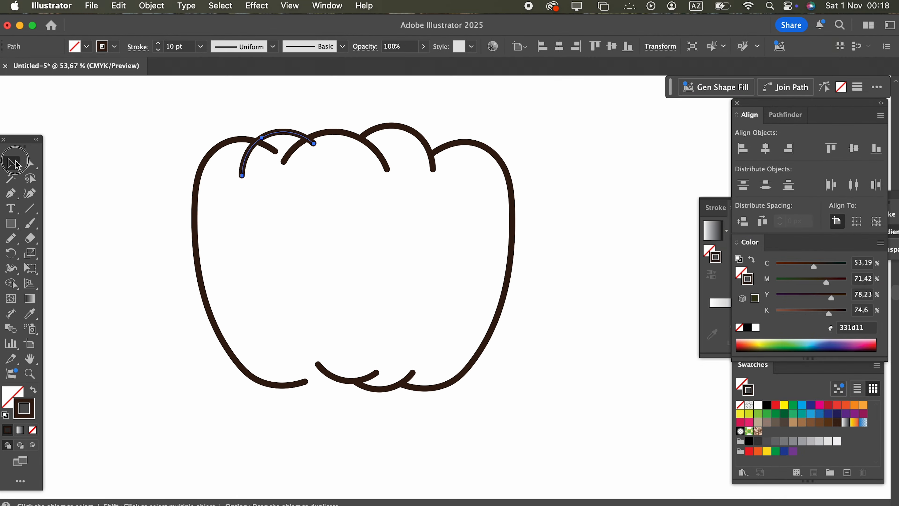
{"action": "left_click", "coordinate": [397, 410]}
{"action": "left_click_drag", "start_coordinate": [396, 394], "coordinate": [619, 404]}
{"action": "left_click", "coordinate": [423, 408]}
- Shorten the lower end of the left outline with the Curvature tool so it meets the adjacent bottom arc
{"action": "key", "text": "z"}
{"action": "left_click_drag", "start_coordinate": [270, 294], "coordinate": [425, 315]}
{"action": "left_click", "coordinate": [10, 163]}
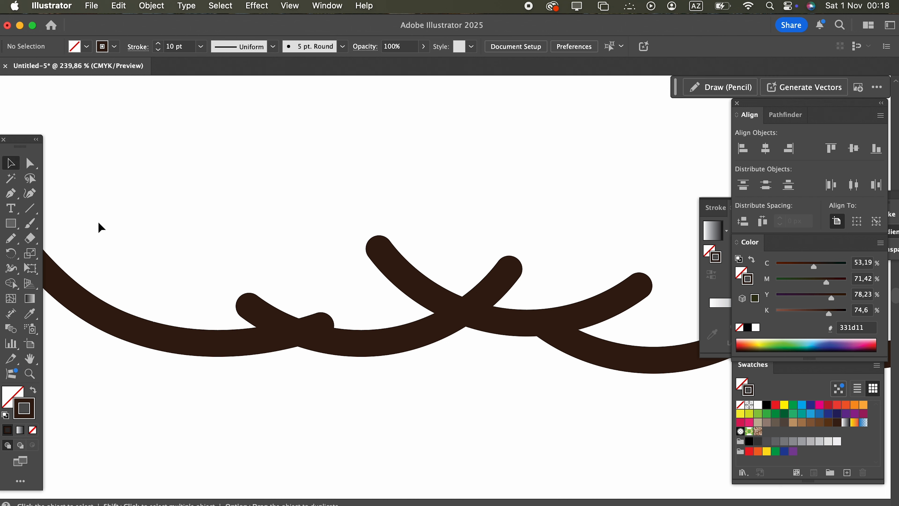
{"action": "left_click", "coordinate": [236, 347]}
{"action": "left_click", "coordinate": [30, 193]}
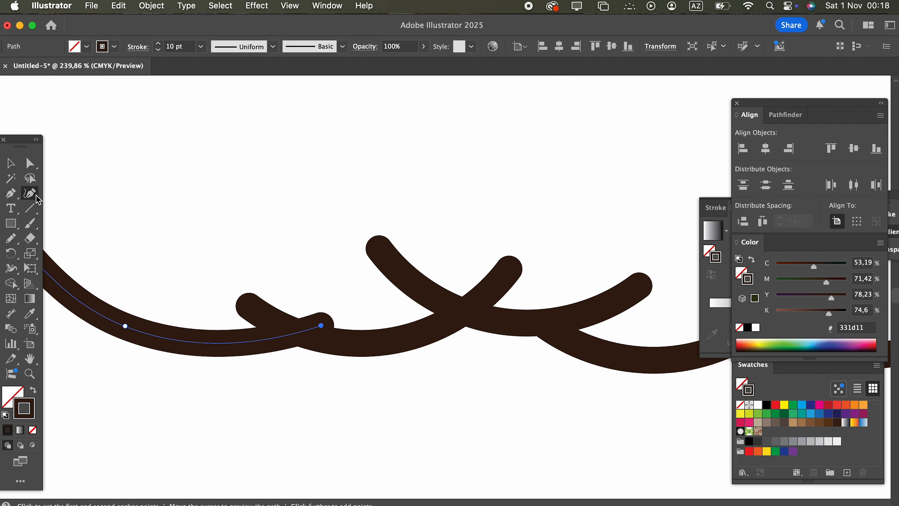
{"action": "left_click_drag", "start_coordinate": [321, 326], "coordinate": [291, 329]}
- Pull back the overlapping right end of the leftmost bottom arc so it joins the neighbouring arc
{"action": "left_click", "coordinate": [11, 163]}
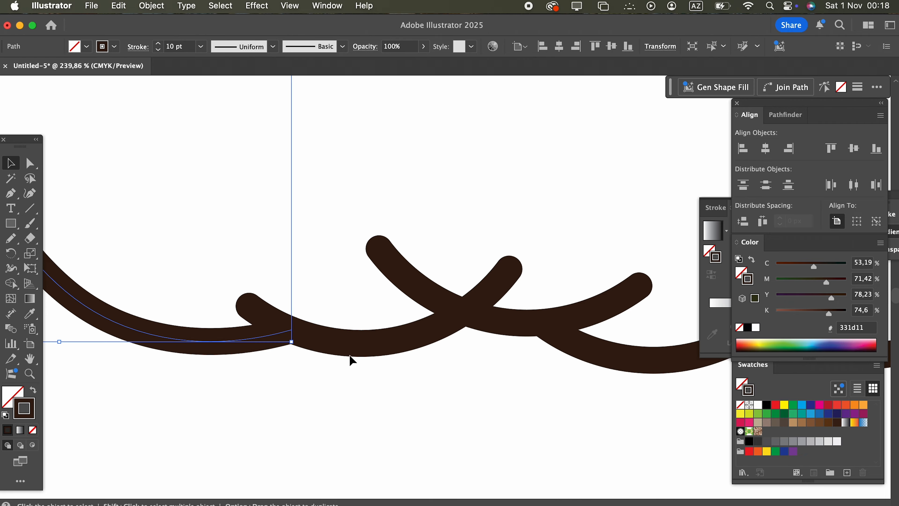
{"action": "left_click", "coordinate": [364, 317]}
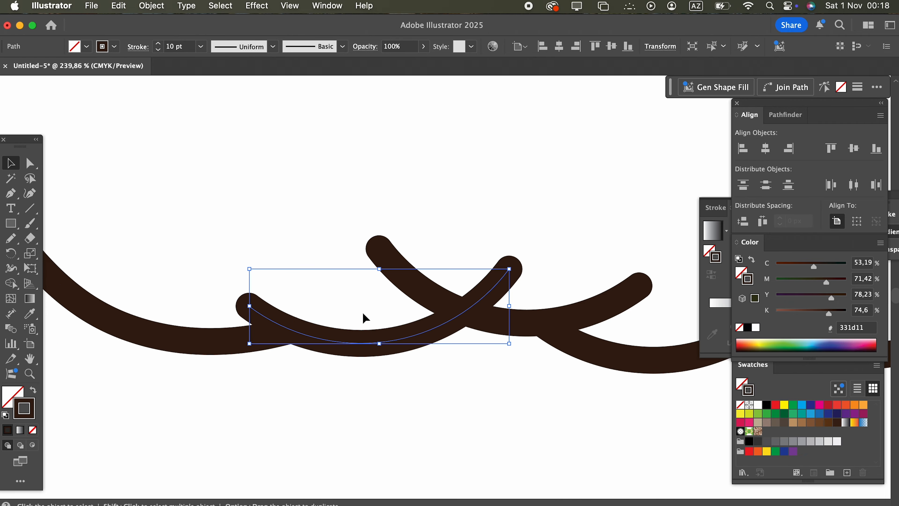
{"action": "left_click", "coordinate": [35, 193]}
{"action": "mouse_move", "coordinate": [490, 285]}
{"action": "left_mouse_down"}
{"action": "mouse_move", "coordinate": [457, 314]}
{"action": "mouse_move", "coordinate": [226, 279]}
{"action": "left_mouse_up"}
- Shorten the left outline's upper end with the Curvature tool so it stops at the adjacent top arc
{"action": "key", "text": "z"}
{"action": "left_click_drag", "start_coordinate": [283, 269], "coordinate": [197, 331]}
{"action": "left_click_drag", "start_coordinate": [244, 355], "coordinate": [208, 355]}
{"action": "left_click_drag", "start_coordinate": [227, 324], "coordinate": [209, 340]}
{"action": "left_click_drag", "start_coordinate": [240, 213], "coordinate": [335, 213]}
{"action": "left_click_drag", "start_coordinate": [341, 179], "coordinate": [330, 315]}
{"action": "left_click_drag", "start_coordinate": [218, 298], "coordinate": [286, 304]}
{"action": "left_click", "coordinate": [17, 170]}
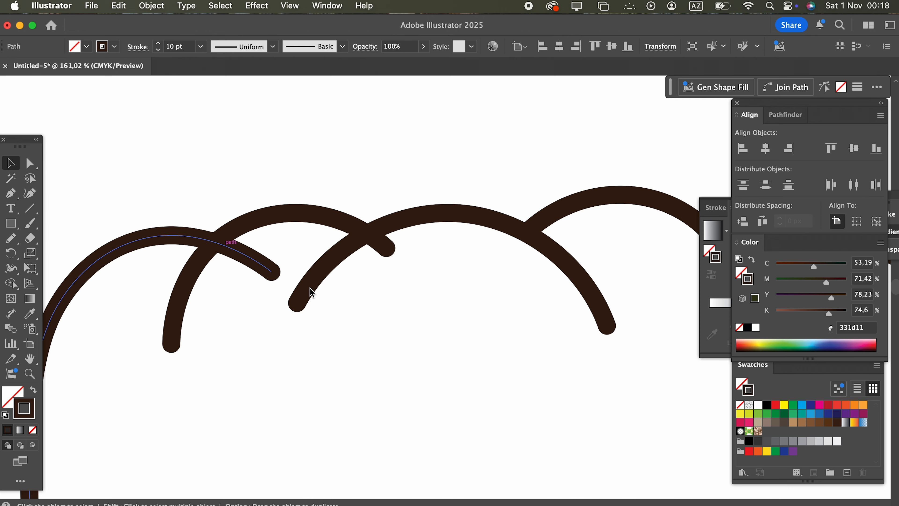
{"action": "left_click", "coordinate": [274, 270]}
{"action": "left_click", "coordinate": [33, 198]}
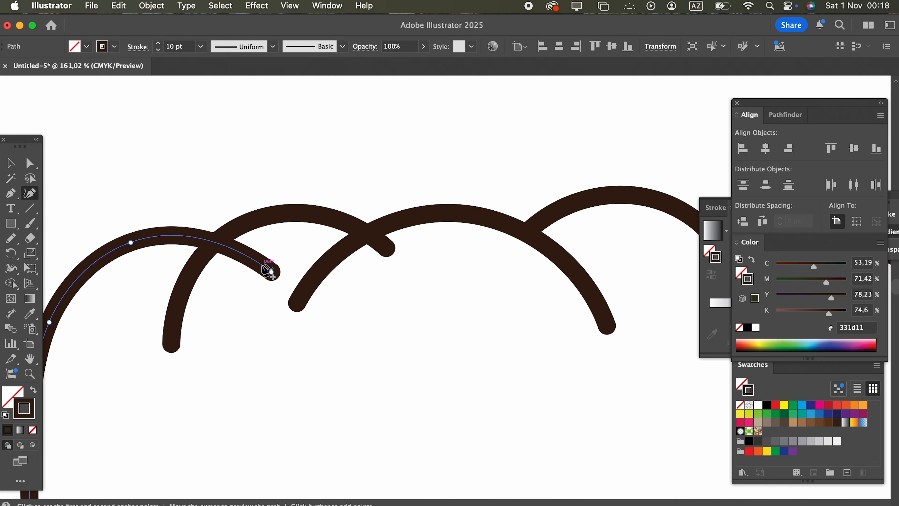
{"action": "left_click_drag", "start_coordinate": [272, 272], "coordinate": [215, 243]}
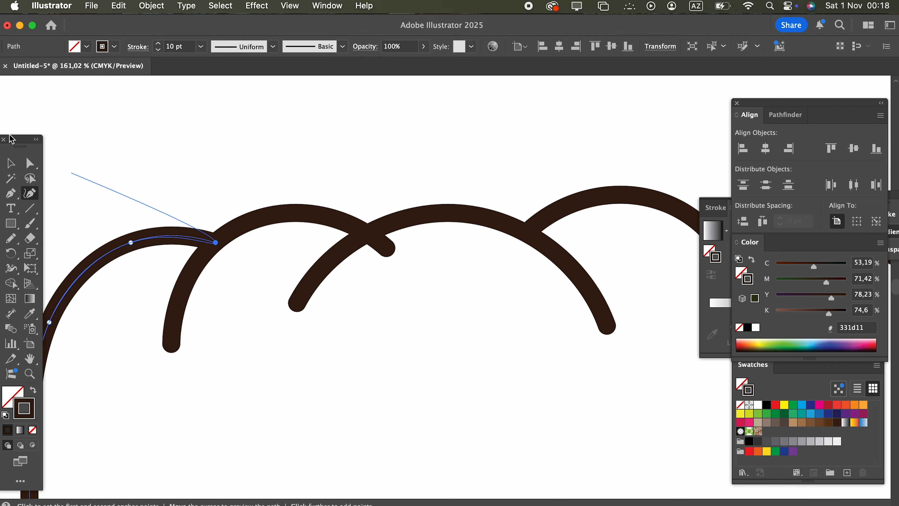
- Move the left top arc's right end onto the central arc and adjust its handle to smooth the curve
{"action": "left_click", "coordinate": [33, 163]}
{"action": "left_click", "coordinate": [387, 250]}
{"action": "left_click_drag", "start_coordinate": [383, 247], "coordinate": [367, 233]}
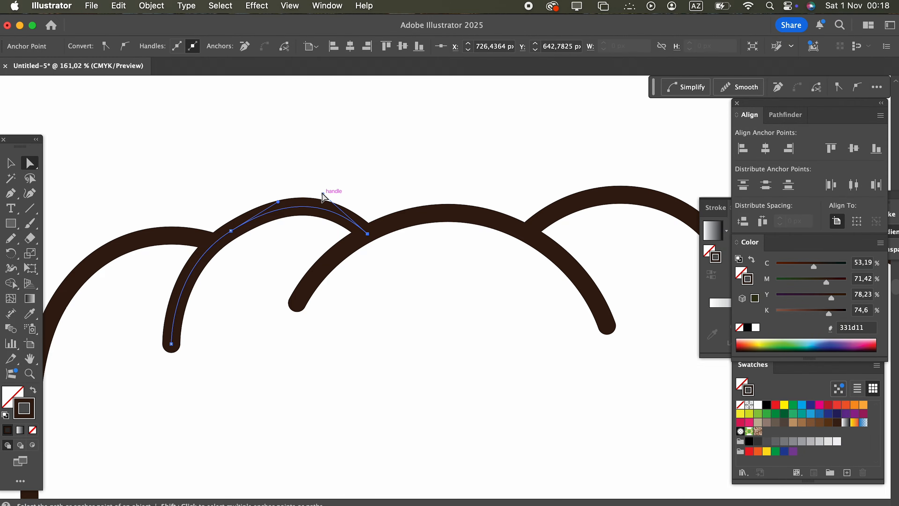
{"action": "left_click_drag", "start_coordinate": [323, 192], "coordinate": [228, 234]}
{"action": "key", "text": "z"}
{"action": "left_click_drag", "start_coordinate": [255, 252], "coordinate": [232, 235]}
{"action": "scroll", "coordinate": [395, 243], "scroll_direction": "up", "scroll_amount": 5}
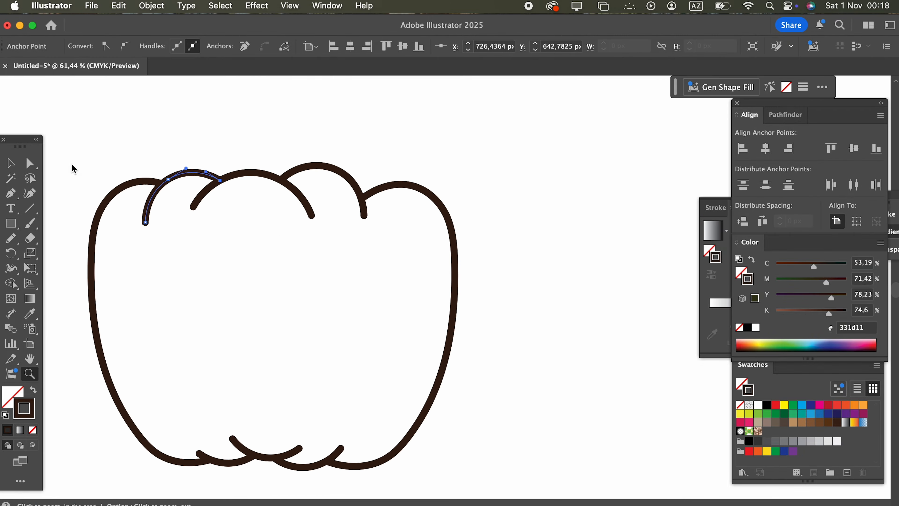
- Reshape the right top arc with the Curvature tool, extending its lower end and lowering its crest
{"action": "left_click", "coordinate": [21, 165]}
{"action": "left_click", "coordinate": [363, 216]}
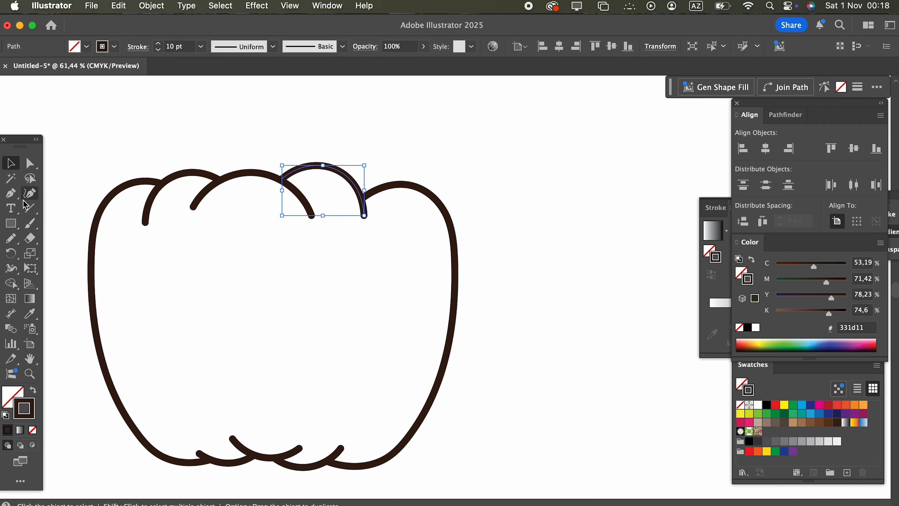
{"action": "left_click", "coordinate": [36, 201]}
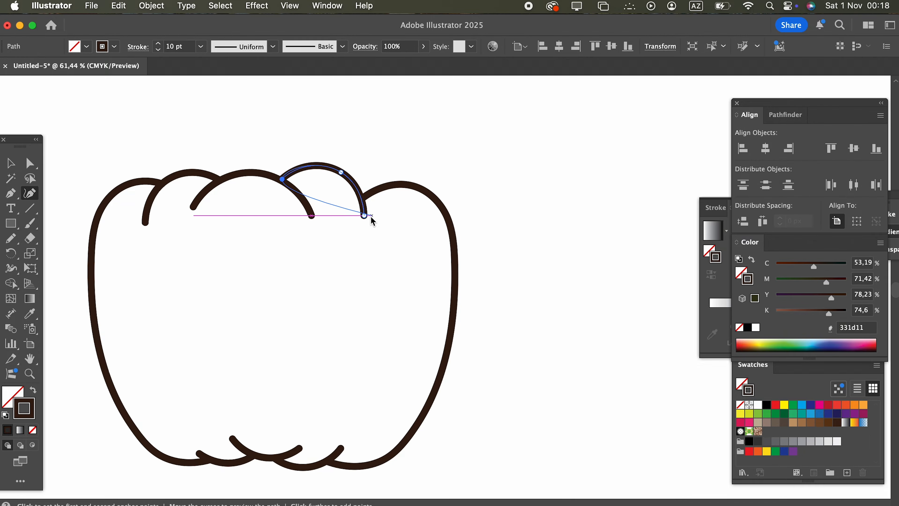
{"action": "left_click_drag", "start_coordinate": [364, 215], "coordinate": [378, 244]}
{"action": "left_click_drag", "start_coordinate": [341, 172], "coordinate": [368, 243]}
- Nudge the upper end of the right outline so it tucks inside the adjacent top arc
{"action": "key", "text": "z"}
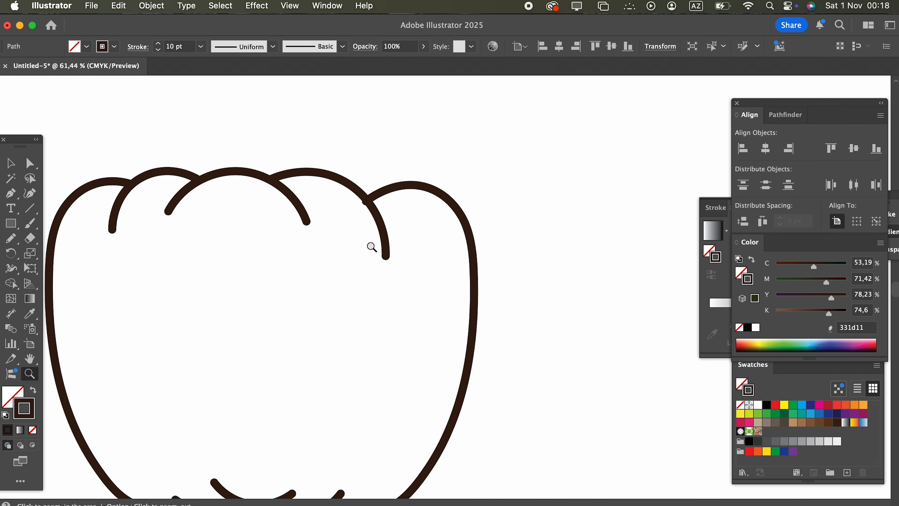
{"action": "left_click", "coordinate": [16, 165]}
{"action": "key", "text": "z"}
{"action": "left_click_drag", "start_coordinate": [445, 175], "coordinate": [584, 221]}
{"action": "left_click", "coordinate": [31, 164]}
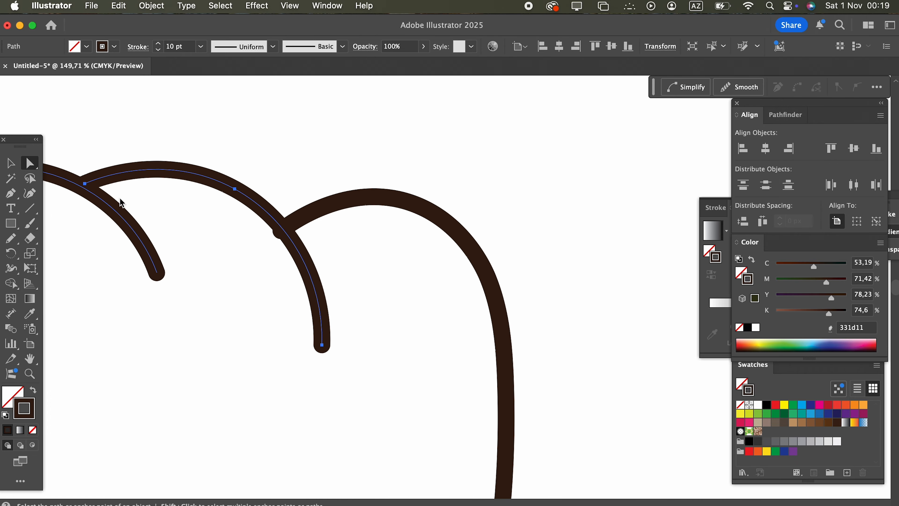
{"action": "left_click", "coordinate": [317, 216]}
{"action": "left_click", "coordinate": [280, 231]}
{"action": "key", "text": "z"}
{"action": "left_click_drag", "start_coordinate": [285, 229], "coordinate": [487, 273]}
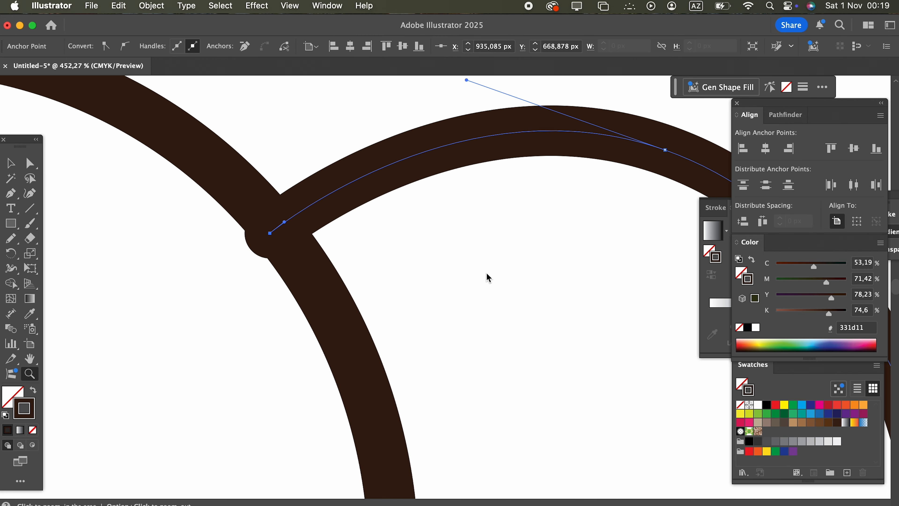
{"action": "left_click", "coordinate": [30, 164]}
{"action": "left_click_drag", "start_coordinate": [275, 232], "coordinate": [281, 233]}
- Set the fill colour to orange e57e4a
{"action": "key", "text": "z"}
{"action": "left_click_drag", "start_coordinate": [171, 225], "coordinate": [106, 238]}
{"action": "key", "text": "super+0"}
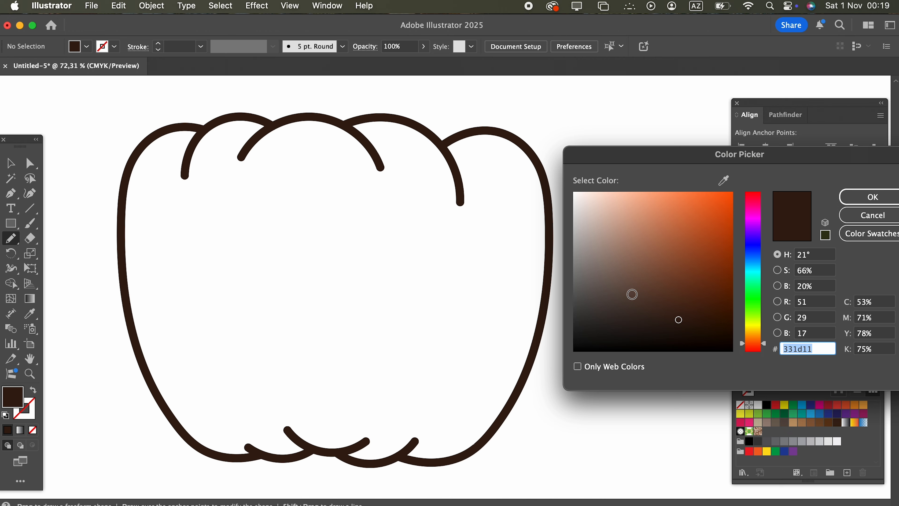
{"action": "left_click", "coordinate": [683, 206]}
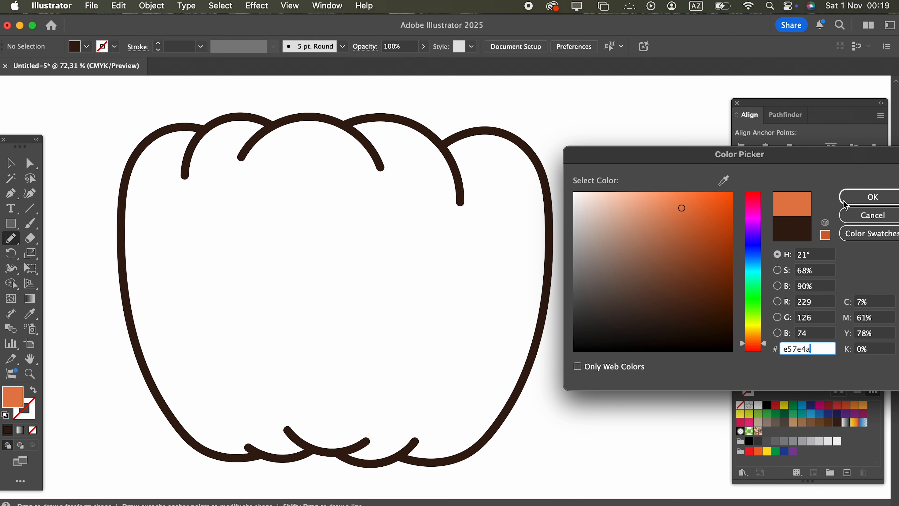
{"action": "left_click", "coordinate": [845, 204]}
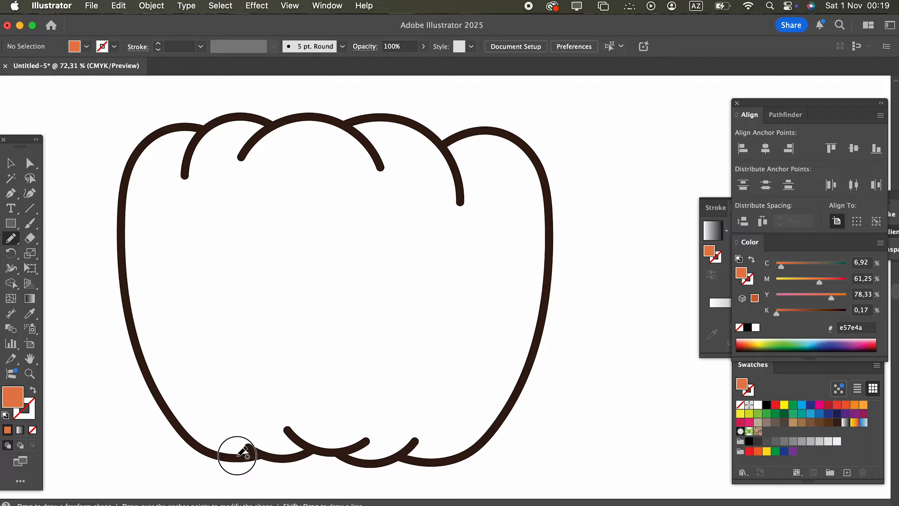
- Trace a closed shape around the whole pumpkin along its outline with the Pencil tool
{"action": "mouse_move", "coordinate": [255, 453]}
{"action": "left_mouse_down"}
{"action": "mouse_move", "coordinate": [306, 448]}
{"action": "mouse_move", "coordinate": [426, 461]}
{"action": "mouse_move", "coordinate": [474, 447]}
{"action": "mouse_move", "coordinate": [522, 367]}
{"action": "mouse_move", "coordinate": [540, 316]}
{"action": "mouse_move", "coordinate": [547, 230]}
{"action": "mouse_move", "coordinate": [522, 150]}
{"action": "left_mouse_up"}
{"action": "left_click_drag", "start_coordinate": [466, 136], "coordinate": [443, 143]}
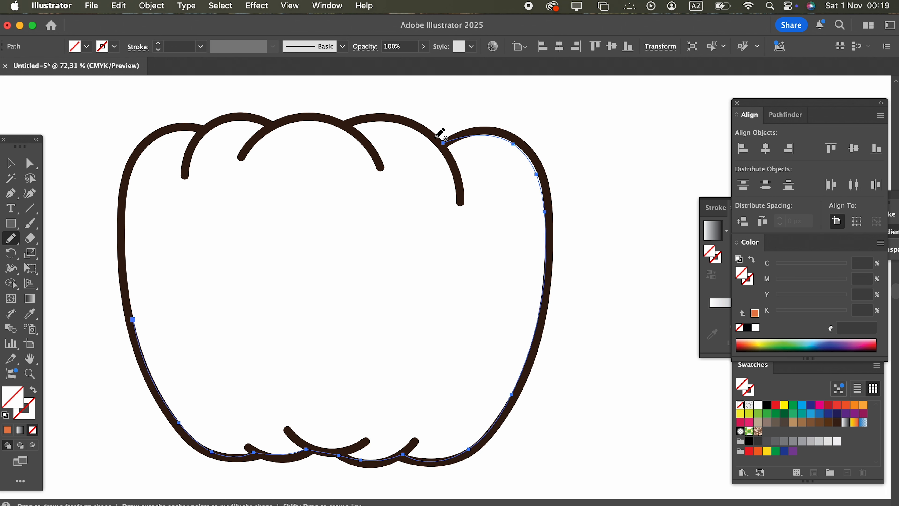
{"action": "mouse_move", "coordinate": [443, 143]}
{"action": "left_mouse_down"}
{"action": "mouse_move", "coordinate": [415, 124]}
{"action": "mouse_move", "coordinate": [269, 127]}
{"action": "mouse_move", "coordinate": [261, 121]}
{"action": "mouse_move", "coordinate": [204, 124]}
{"action": "mouse_move", "coordinate": [151, 144]}
{"action": "left_mouse_up"}
{"action": "mouse_move", "coordinate": [130, 176]}
{"action": "left_mouse_down"}
{"action": "mouse_move", "coordinate": [121, 230]}
{"action": "mouse_move", "coordinate": [131, 319]}
{"action": "left_mouse_up"}
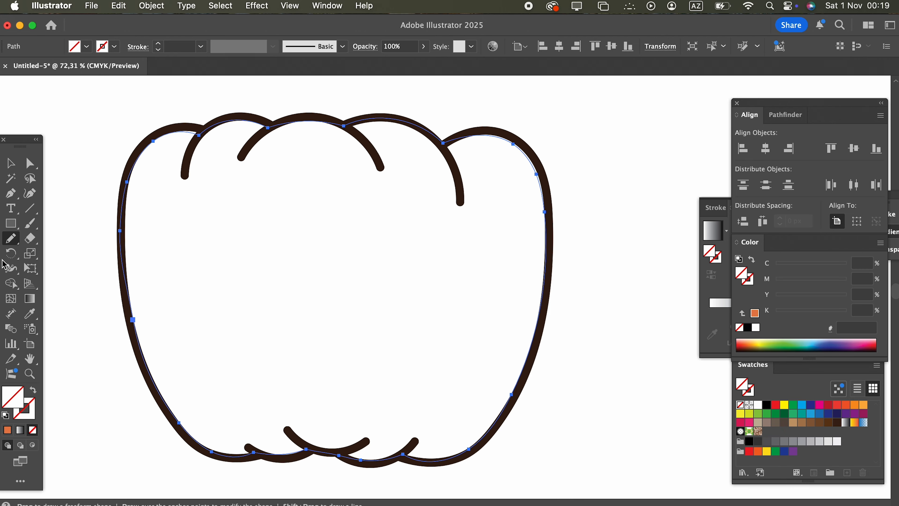
- Fill the traced pumpkin shape with orange ed804a
{"action": "double_click", "coordinate": [20, 405]}
{"action": "mouse_move", "coordinate": [686, 200]}
{"action": "left_mouse_down"}
{"action": "mouse_move", "coordinate": [666, 203]}
{"action": "mouse_move", "coordinate": [683, 202]}
{"action": "left_mouse_up"}
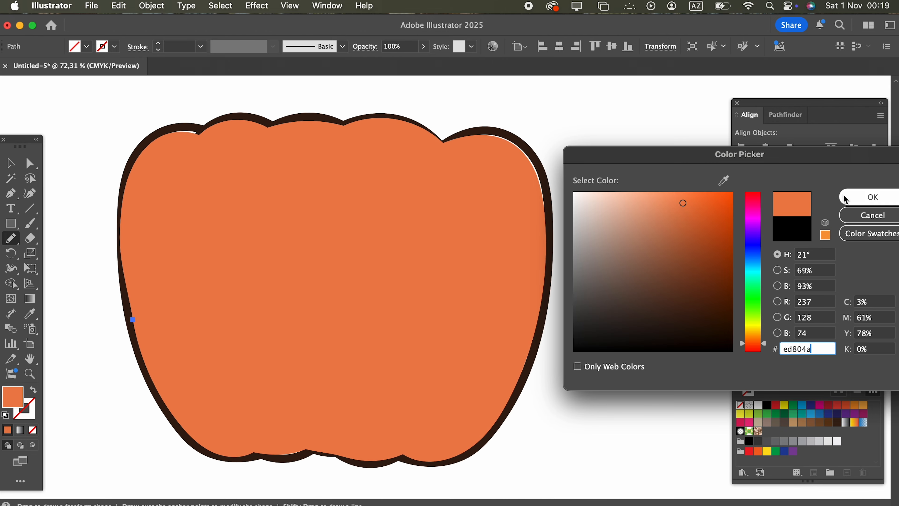
{"action": "left_click", "coordinate": [872, 197]}
- Send the orange pumpkin shape to the back, behind the dark outlines, and deselect it
{"action": "key", "text": "v"}
{"action": "left_click", "coordinate": [151, 6]}
{"action": "mouse_move", "coordinate": [187, 42]}
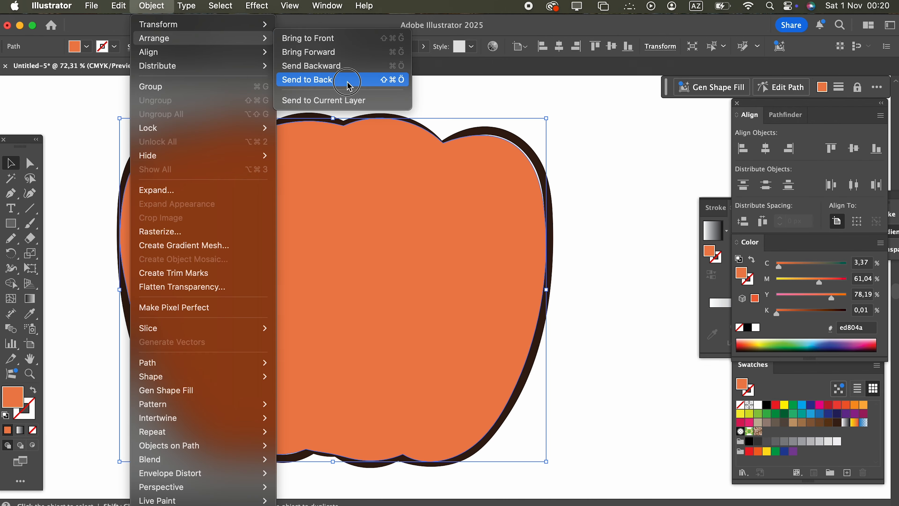
{"action": "left_click", "coordinate": [307, 80]}
{"action": "left_click", "coordinate": [636, 283]}
{"action": "left_click_drag", "start_coordinate": [608, 278], "coordinate": [591, 297]}
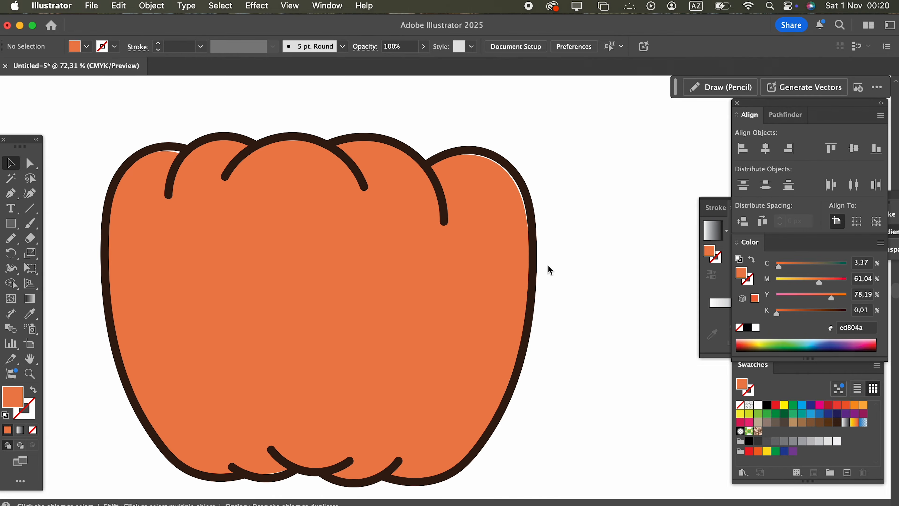
- Adjust the orange shape's anchors at the upper-right lobe so the fill closes the white gap beside the outline
{"action": "left_click", "coordinate": [479, 246]}
{"action": "left_click", "coordinate": [37, 167]}
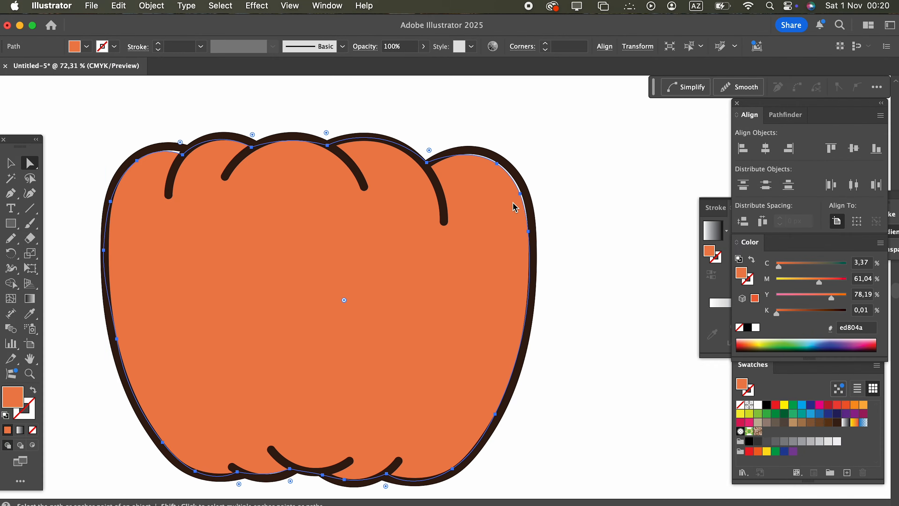
{"action": "left_click", "coordinate": [521, 195]}
{"action": "left_click_drag", "start_coordinate": [522, 193], "coordinate": [796, 245]}
{"action": "key", "text": "super+z"}
{"action": "key", "text": "z"}
{"action": "scroll", "coordinate": [286, 295], "scroll_direction": "up", "scroll_amount": 3}
{"action": "left_click", "coordinate": [37, 167]}
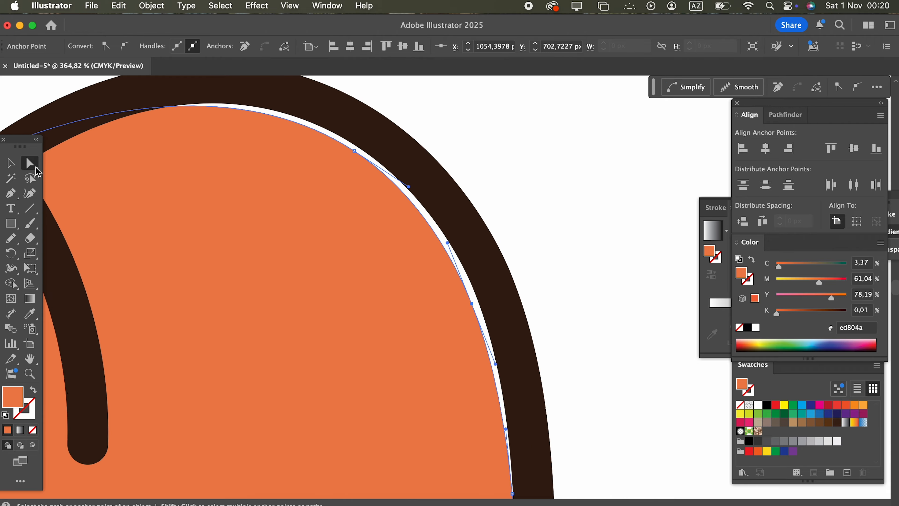
{"action": "left_click_drag", "start_coordinate": [468, 310], "coordinate": [491, 294]}
{"action": "left_click_drag", "start_coordinate": [354, 151], "coordinate": [265, 199]}
- Move the orange shape's anchor on the right side outward so its edge lies under the outline
{"action": "key", "text": "z"}
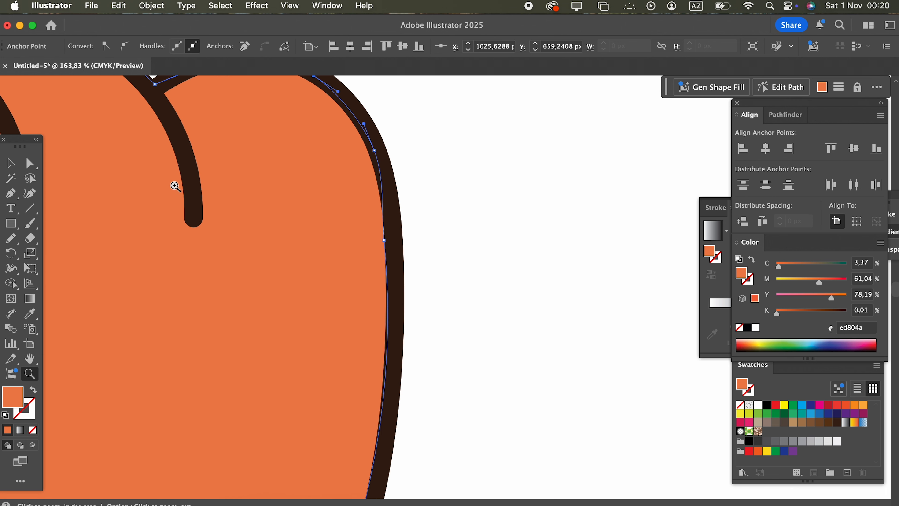
{"action": "key", "text": "a"}
{"action": "left_click", "coordinate": [386, 240]}
{"action": "left_click_drag", "start_coordinate": [387, 241], "coordinate": [427, 217]}
- Adjust the orange shape's anchor and handle at the upper-left lobe to close the white gap, and deselect it
{"action": "key", "text": "z"}
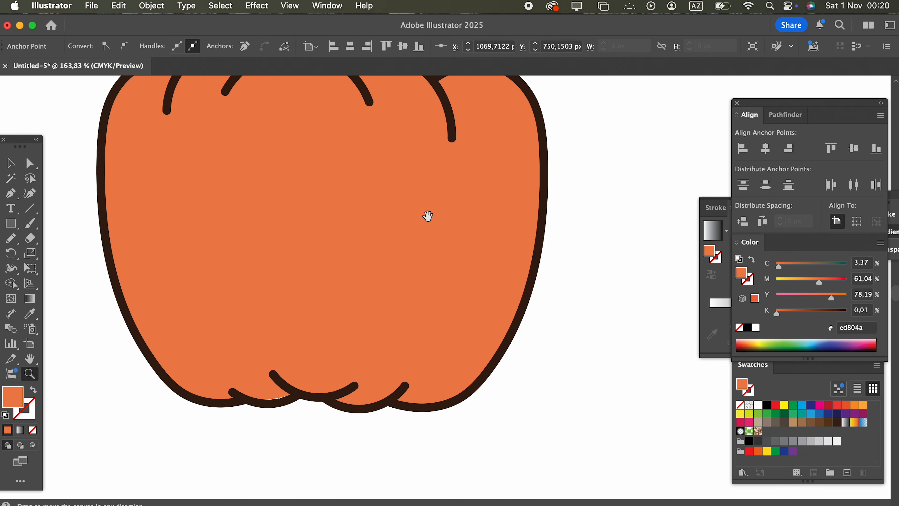
{"action": "left_click_drag", "start_coordinate": [268, 296], "coordinate": [320, 414]}
{"action": "left_click_drag", "start_coordinate": [188, 220], "coordinate": [318, 278]}
{"action": "left_click_drag", "start_coordinate": [254, 124], "coordinate": [409, 232]}
{"action": "left_click", "coordinate": [30, 163]}
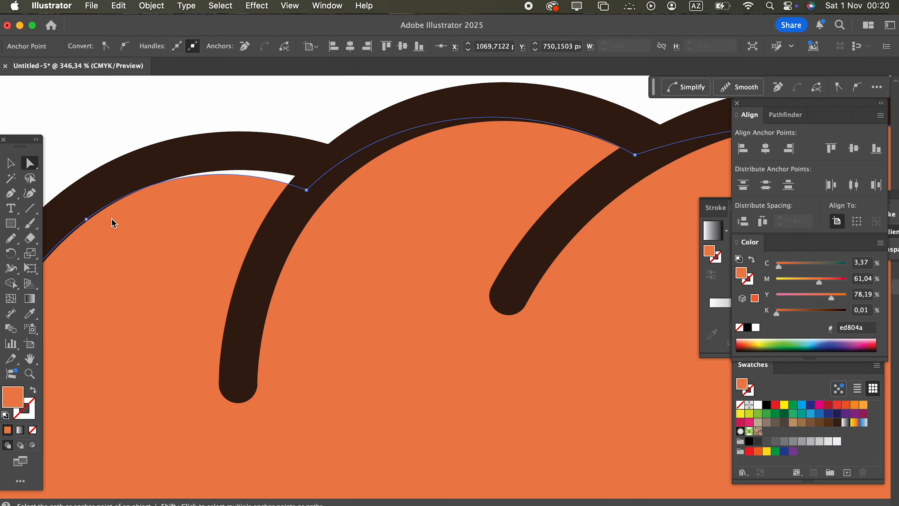
{"action": "left_click", "coordinate": [86, 219]}
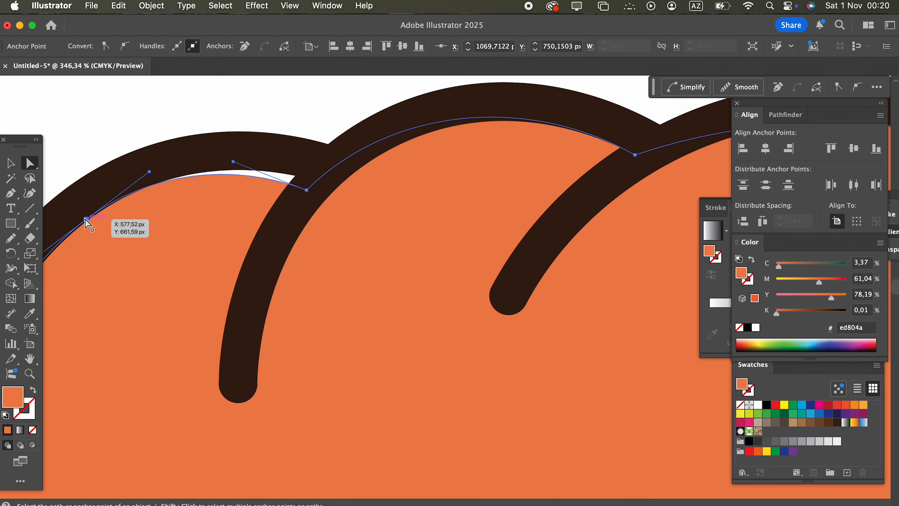
{"action": "left_click", "coordinate": [305, 191]}
{"action": "left_click_drag", "start_coordinate": [233, 162], "coordinate": [173, 170]}
{"action": "key", "text": "z"}
{"action": "left_click_drag", "start_coordinate": [305, 188], "coordinate": [98, 203]}
{"action": "left_click_drag", "start_coordinate": [332, 202], "coordinate": [295, 119]}
{"action": "left_click_drag", "start_coordinate": [294, 140], "coordinate": [249, 162]}
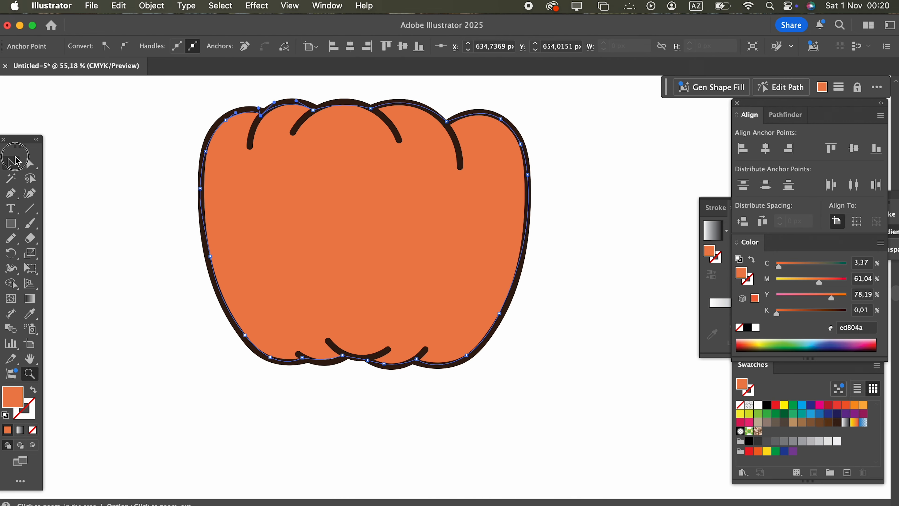
{"action": "left_click", "coordinate": [14, 156]}
{"action": "left_click", "coordinate": [134, 161]}
- Draw a curved crease below the right top arc with the Pencil tool and copy the outline's 10 pt dark brown stroke onto it
{"action": "key", "text": "z"}
{"action": "left_click_drag", "start_coordinate": [416, 160], "coordinate": [478, 227]}
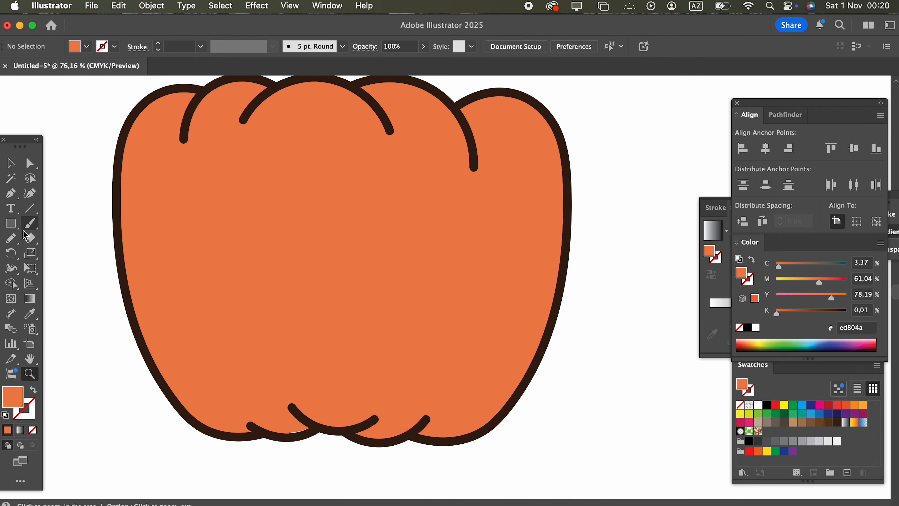
{"action": "key", "text": "n"}
{"action": "left_click_drag", "start_coordinate": [479, 192], "coordinate": [455, 304]}
{"action": "left_click", "coordinate": [32, 314]}
{"action": "left_click", "coordinate": [268, 103]}
{"action": "scroll", "coordinate": [227, 183], "scroll_direction": "right", "scroll_amount": 5}
{"action": "scroll", "coordinate": [227, 183], "scroll_direction": "up", "scroll_amount": 3}
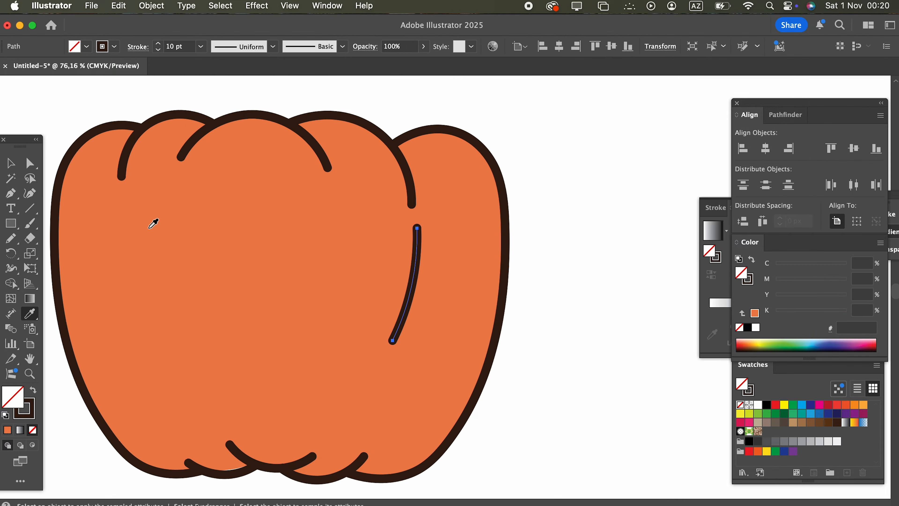
- Draw two curved creases on the pumpkin's left side with the Pencil tool, one below the upper arcs and one near the lower edge
{"action": "left_click", "coordinate": [12, 239]}
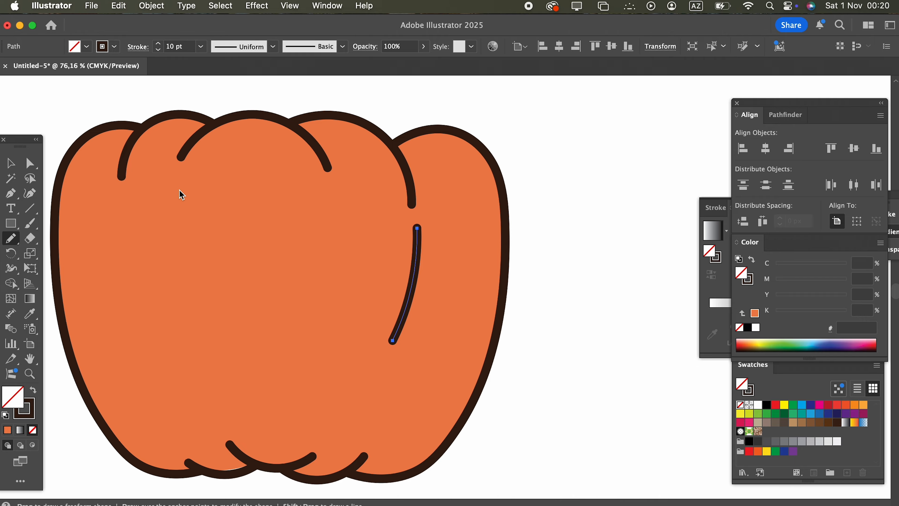
{"action": "left_click_drag", "start_coordinate": [166, 186], "coordinate": [150, 252]}
{"action": "left_click_drag", "start_coordinate": [129, 364], "coordinate": [175, 443]}
- Adjust the orange shape's anchor handle at the bottom lobes to close the white gap beside the outline, and deselect it
{"action": "left_click", "coordinate": [30, 164]}
{"action": "left_click", "coordinate": [245, 398]}
{"action": "left_click_drag", "start_coordinate": [243, 393], "coordinate": [230, 228]}
{"action": "left_click_drag", "start_coordinate": [210, 340], "coordinate": [371, 342]}
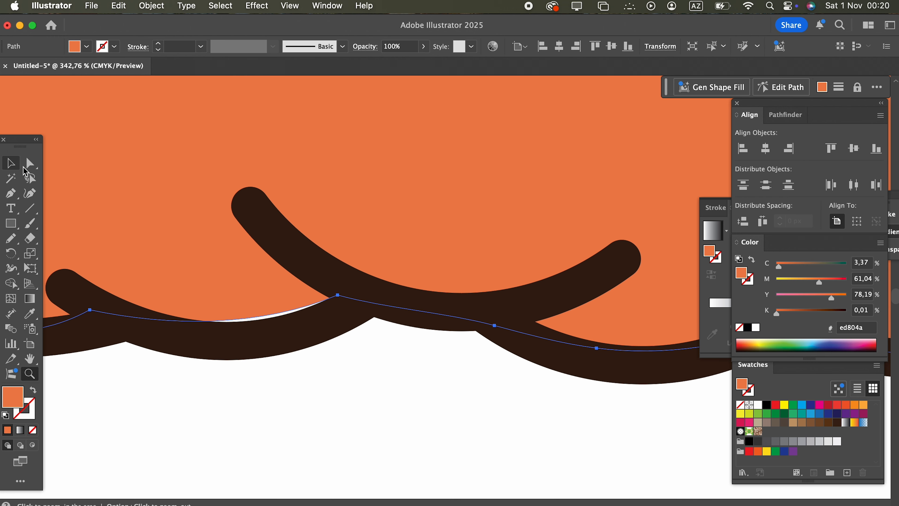
{"action": "key", "text": "a"}
{"action": "left_click", "coordinate": [338, 295]}
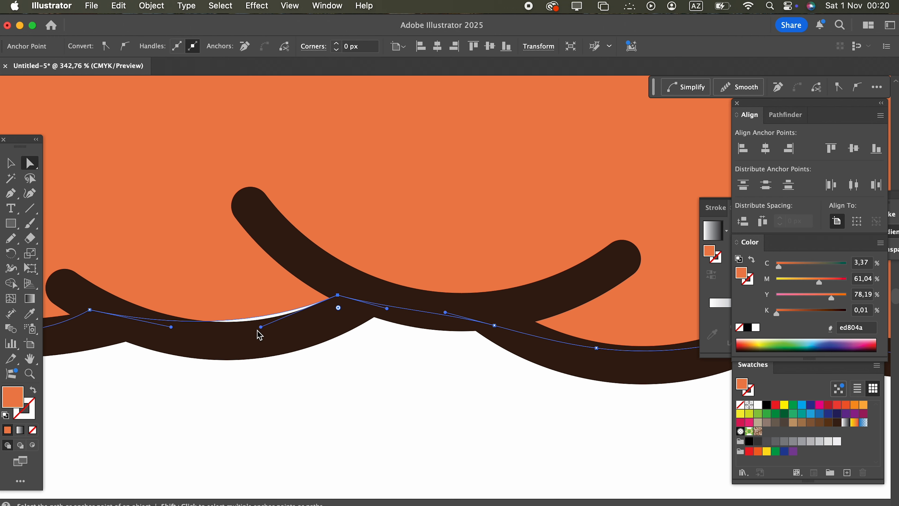
{"action": "left_click_drag", "start_coordinate": [261, 328], "coordinate": [289, 356]}
{"action": "left_click", "coordinate": [357, 358]}
{"action": "key", "text": "z"}
{"action": "left_click_drag", "start_coordinate": [359, 358], "coordinate": [125, 360]}
{"action": "left_click_drag", "start_coordinate": [304, 285], "coordinate": [186, 332]}
- Draw a small hooked crease inside the pumpkin's lower-right area with the Pencil tool and copy the 10 pt dark brown stroke onto it
{"action": "left_click", "coordinate": [20, 234]}
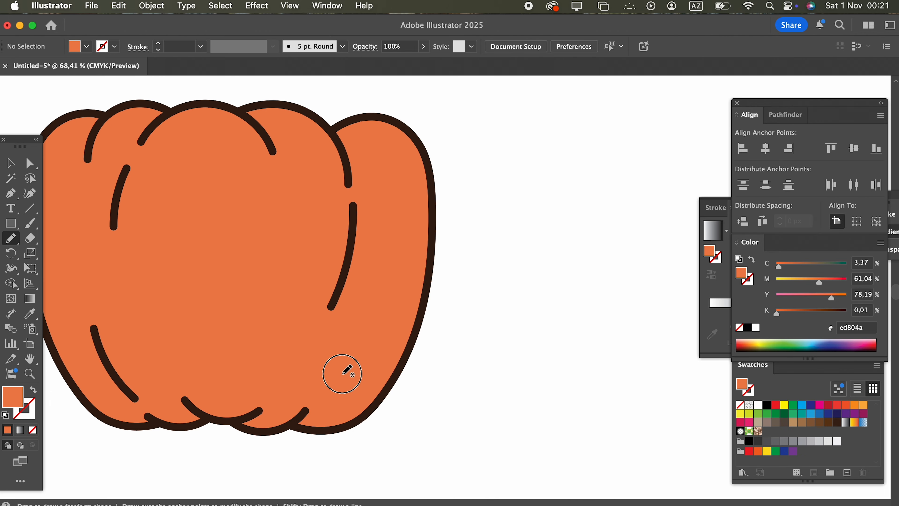
{"action": "left_click_drag", "start_coordinate": [342, 373], "coordinate": [331, 389]}
{"action": "left_click", "coordinate": [31, 314]}
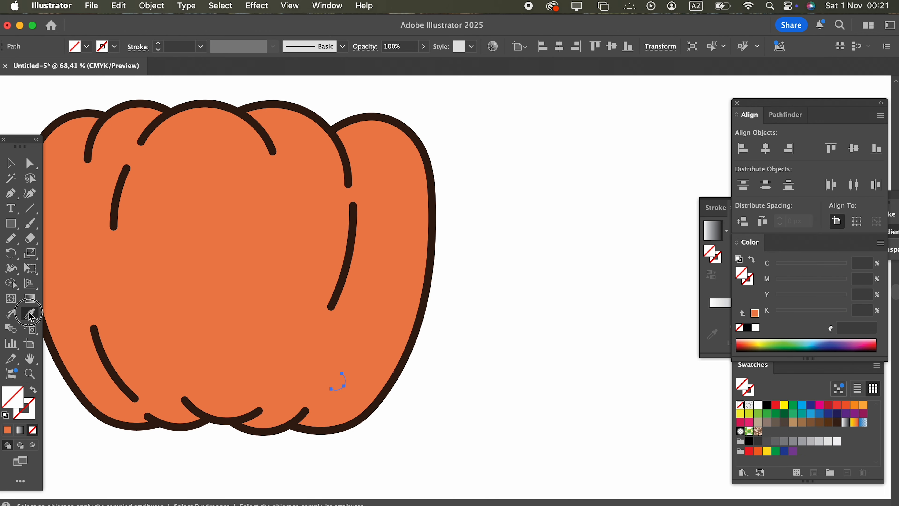
{"action": "left_click", "coordinate": [101, 364]}
- Draw a small curved dent against the pumpkin's left outline with the Pencil tool and deselect it
{"action": "key", "text": "z"}
{"action": "mouse_move", "coordinate": [241, 381]}
{"action": "left_mouse_down"}
{"action": "mouse_move", "coordinate": [124, 305]}
{"action": "mouse_move", "coordinate": [356, 425]}
{"action": "left_mouse_up"}
{"action": "left_click", "coordinate": [12, 241]}
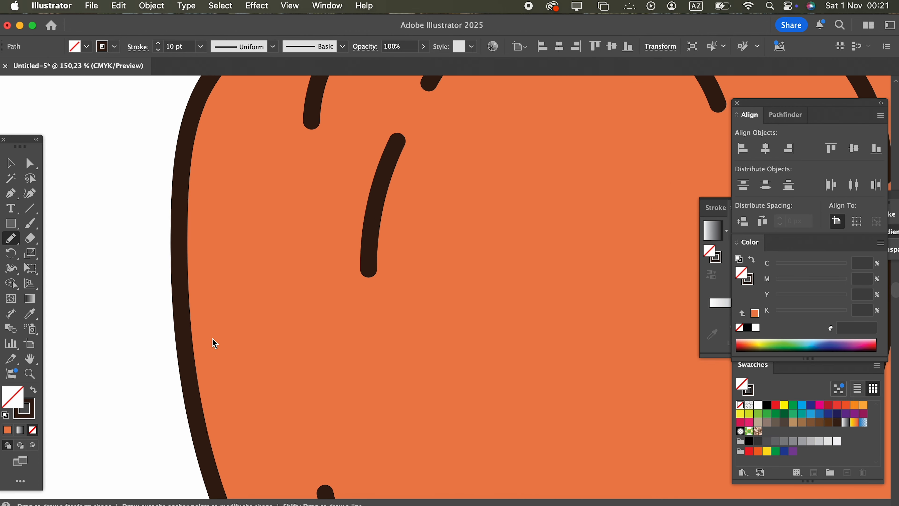
{"action": "mouse_move", "coordinate": [204, 344]}
{"action": "left_mouse_down"}
{"action": "mouse_move", "coordinate": [181, 314]}
{"action": "mouse_move", "coordinate": [196, 286]}
{"action": "left_mouse_up"}
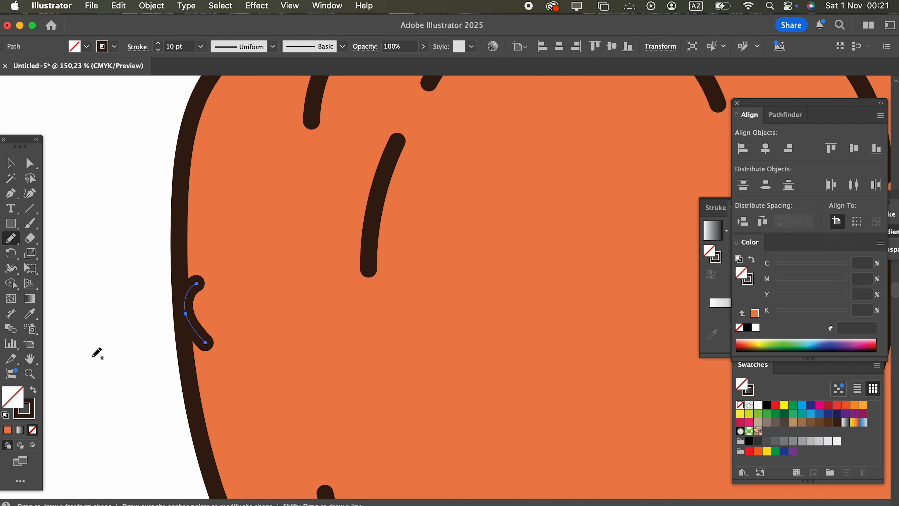
{"action": "left_click", "coordinate": [31, 314]}
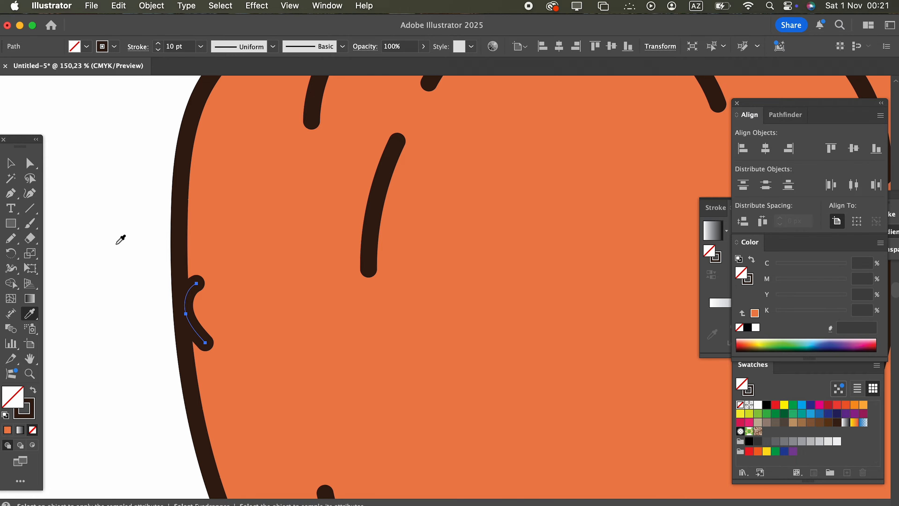
{"action": "left_click", "coordinate": [11, 163]}
{"action": "left_click", "coordinate": [95, 191]}
{"action": "key", "text": "z"}
{"action": "left_click_drag", "start_coordinate": [108, 199], "coordinate": [76, 199]}
{"action": "scroll", "coordinate": [249, 303], "scroll_direction": "right", "scroll_amount": 3}
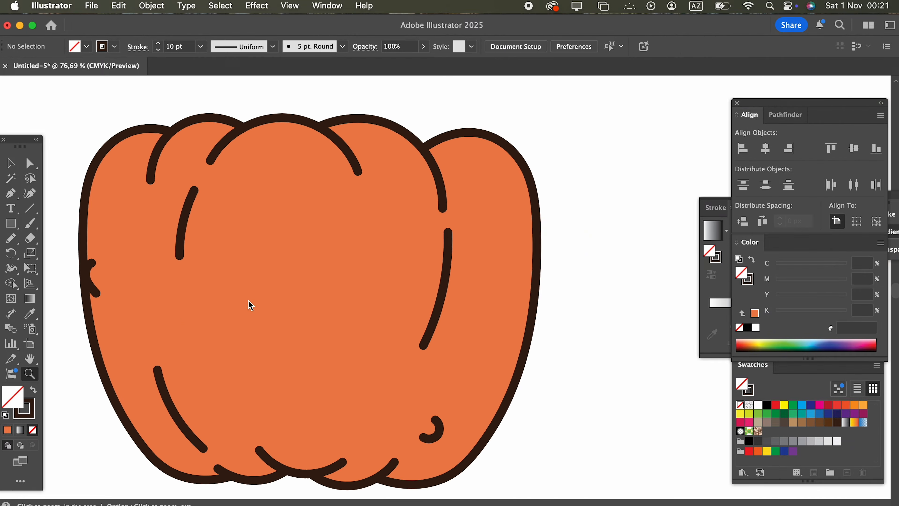
{"action": "left_click_drag", "start_coordinate": [244, 301], "coordinate": [269, 301]}
- Draw a closed half-circle eye with a flat top on the pumpkin's face and smooth its lower-left curve with the Curvature tool
{"action": "left_click", "coordinate": [11, 238]}
{"action": "left_click_drag", "start_coordinate": [320, 254], "coordinate": [482, 256]}
{"action": "mouse_move", "coordinate": [455, 313]}
{"action": "left_mouse_down"}
{"action": "mouse_move", "coordinate": [369, 327]}
{"action": "mouse_move", "coordinate": [330, 295]}
{"action": "mouse_move", "coordinate": [315, 263]}
{"action": "left_mouse_up"}
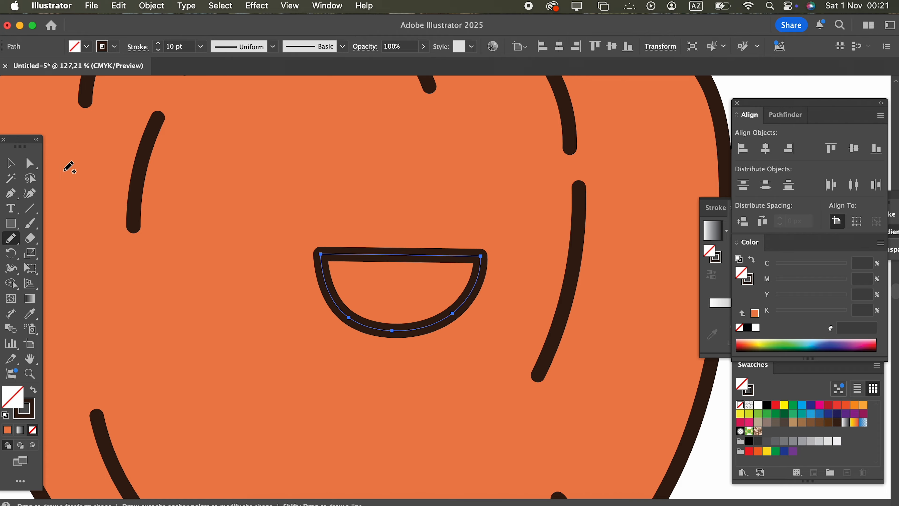
{"action": "left_click", "coordinate": [35, 193]}
{"action": "left_click_drag", "start_coordinate": [353, 317], "coordinate": [337, 305]}
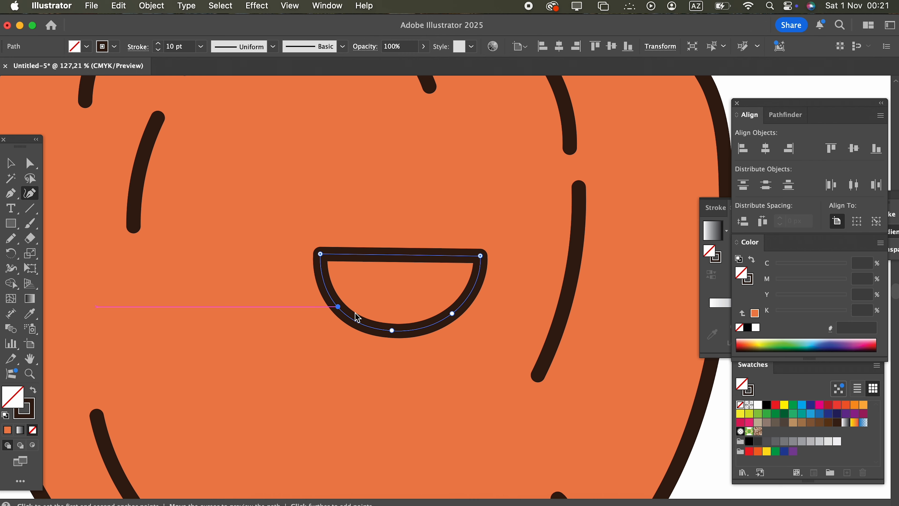
{"action": "scroll", "coordinate": [297, 226], "scroll_direction": "down", "scroll_amount": 3}
{"action": "key", "text": "v"}
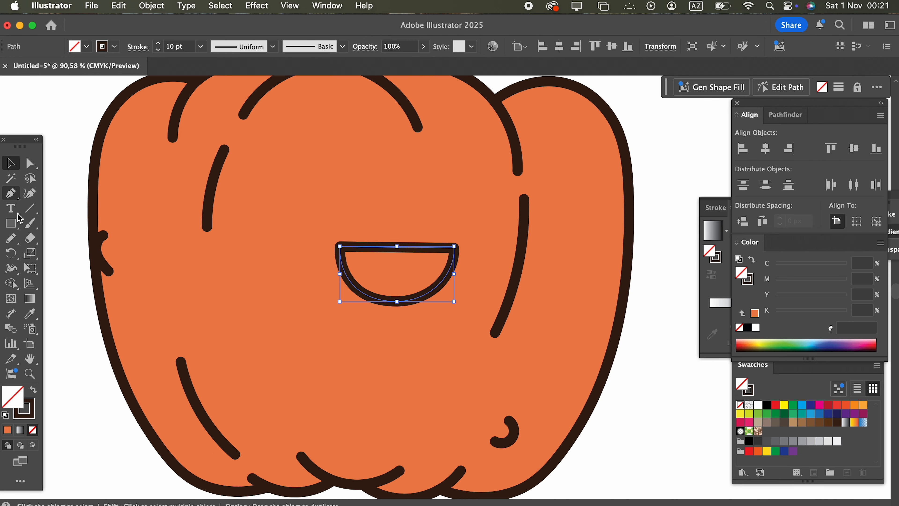
- Swap the half-circle eye's fill and stroke to make it solid dark brown, and deselect it
{"action": "left_click", "coordinate": [33, 390]}
{"action": "left_click", "coordinate": [67, 406]}
{"action": "left_click_drag", "start_coordinate": [88, 400], "coordinate": [104, 429]}
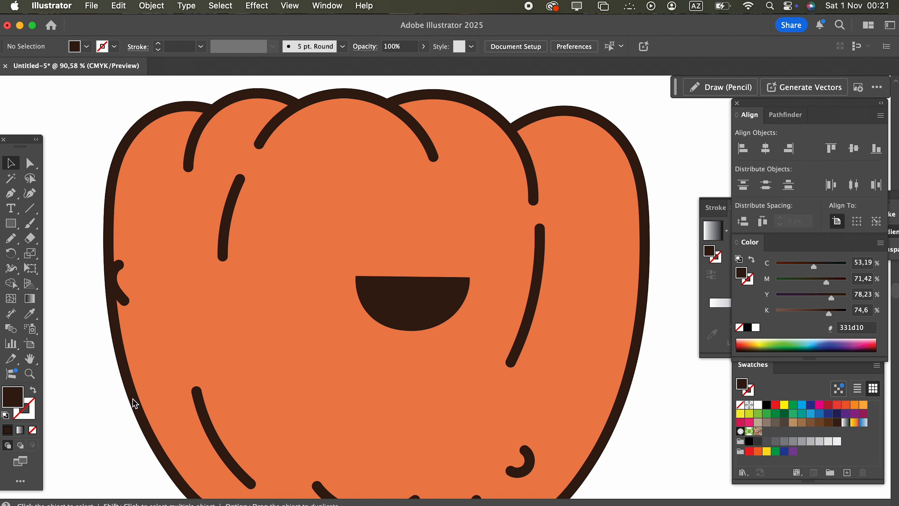
- Paste a copy of the half-circle eye in front, move it left beside the original and rotate it so its flat edge slants
{"action": "left_click", "coordinate": [405, 313]}
{"action": "left_click", "coordinate": [140, 6]}
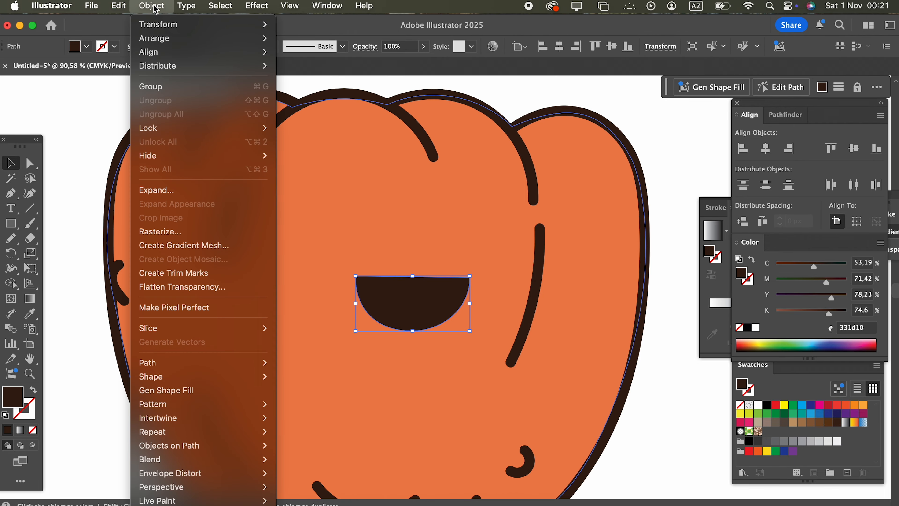
{"action": "mouse_move", "coordinate": [124, 8]}
{"action": "left_click", "coordinate": [123, 74]}
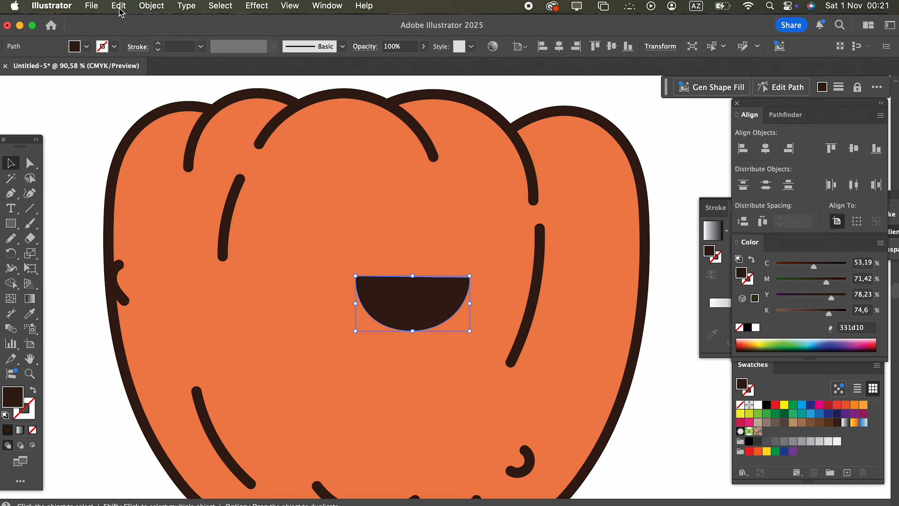
{"action": "left_click", "coordinate": [119, 6]}
{"action": "left_click", "coordinate": [138, 100]}
{"action": "left_click_drag", "start_coordinate": [398, 297], "coordinate": [257, 296]}
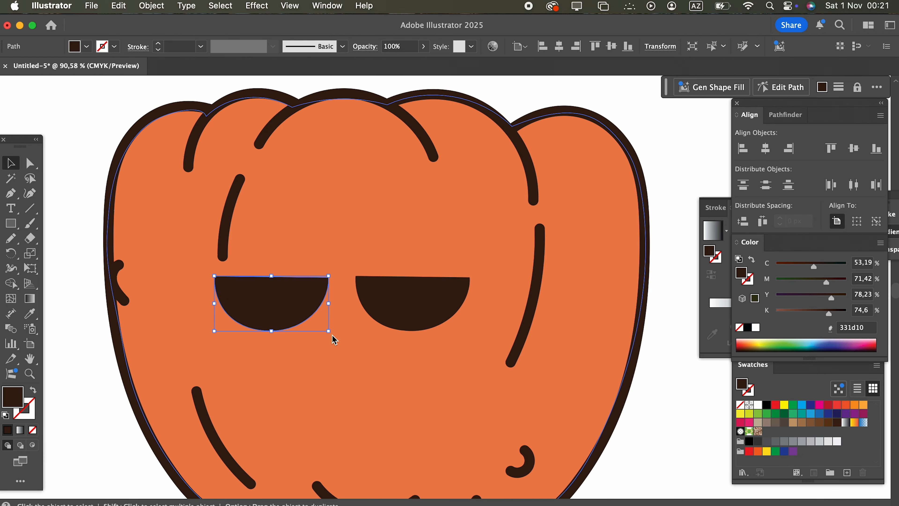
{"action": "left_click_drag", "start_coordinate": [331, 337], "coordinate": [339, 311]}
{"action": "left_click_drag", "start_coordinate": [281, 297], "coordinate": [149, 257]}
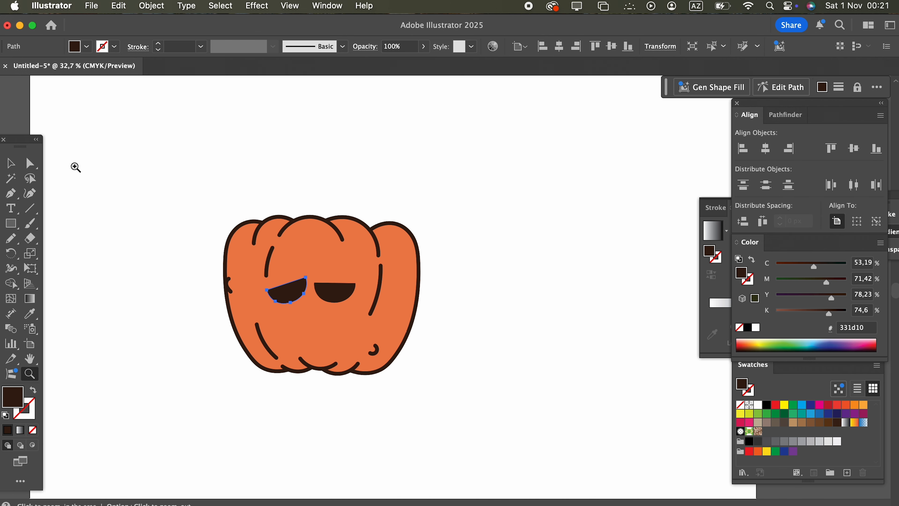
- Draw a rounded open nose curve between the eyes with the Pencil tool and copy a crease's 10 pt dark brown stroke onto it
{"action": "left_click", "coordinate": [14, 163]}
{"action": "left_click", "coordinate": [530, 399]}
{"action": "key", "text": "z"}
{"action": "left_click_drag", "start_coordinate": [302, 333], "coordinate": [429, 361]}
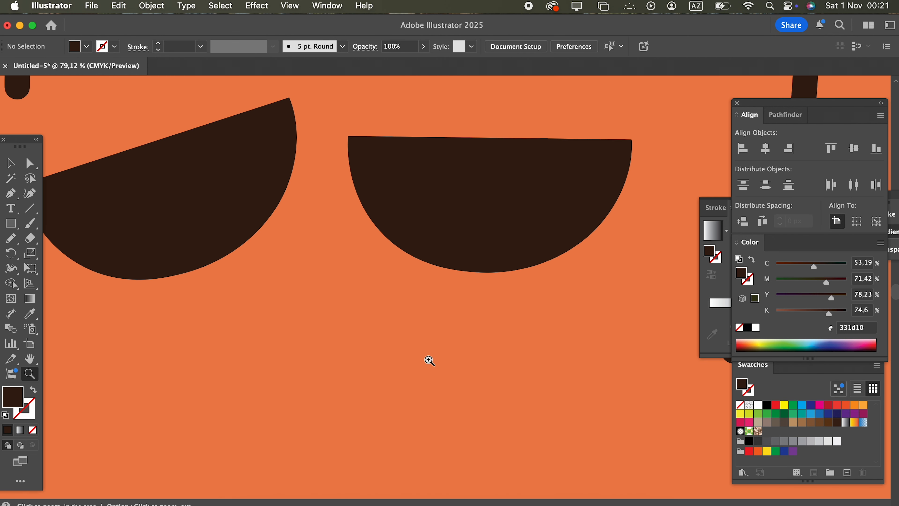
{"action": "left_click", "coordinate": [10, 237]}
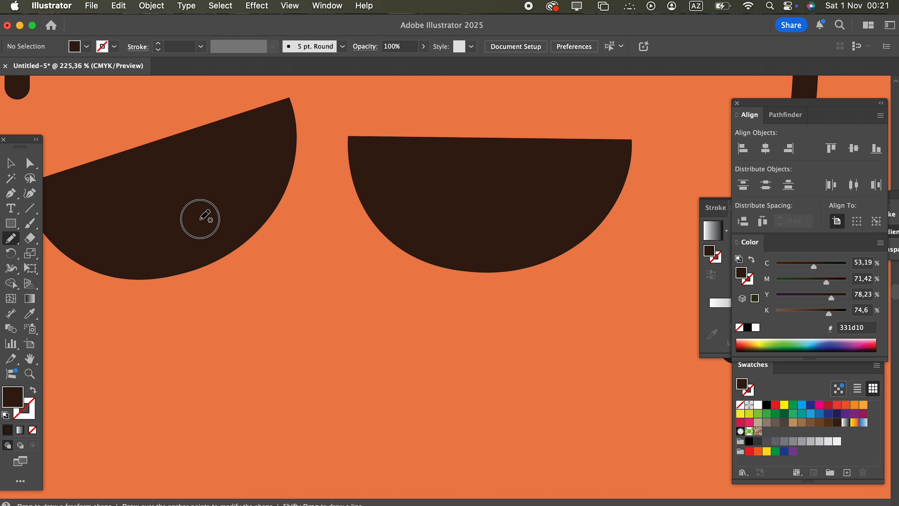
{"action": "scroll", "coordinate": [327, 301], "scroll_direction": "down", "scroll_amount": 5}
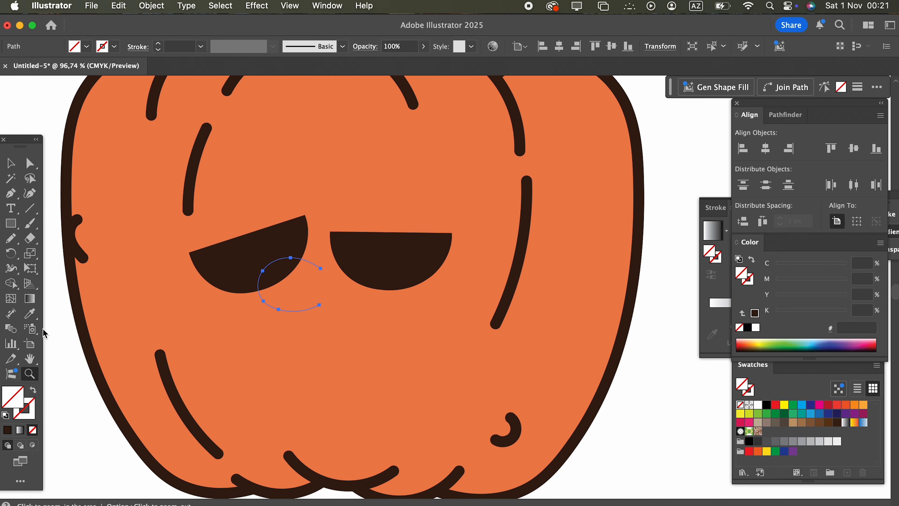
{"action": "left_click", "coordinate": [30, 313]}
{"action": "left_click", "coordinate": [95, 374]}
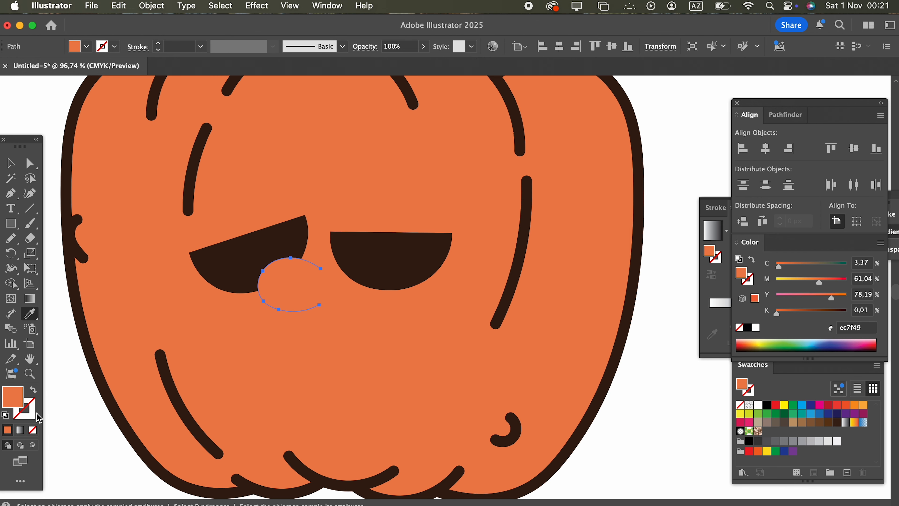
{"action": "left_click", "coordinate": [170, 392]}
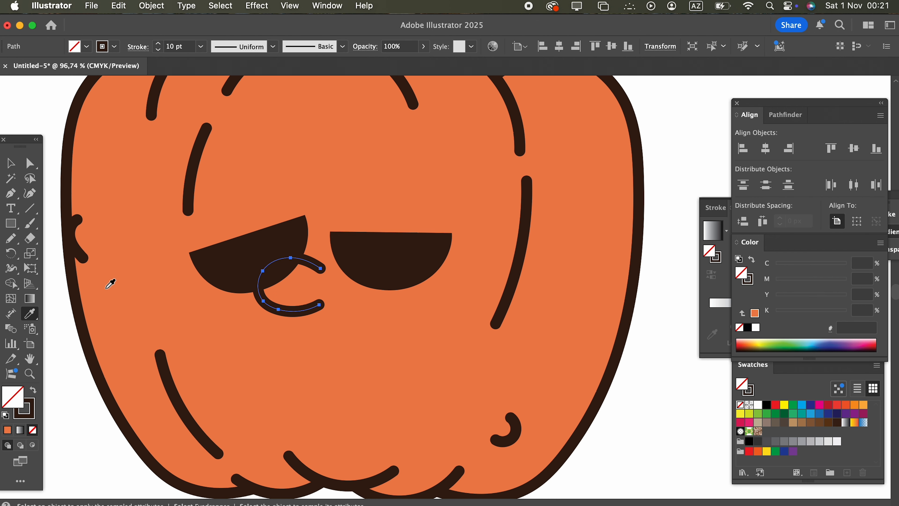
- Save the pumpkin's orange fill as a global CMYK swatch and apply it as the nose's fill
{"action": "left_click", "coordinate": [10, 163]}
{"action": "left_click", "coordinate": [444, 372]}
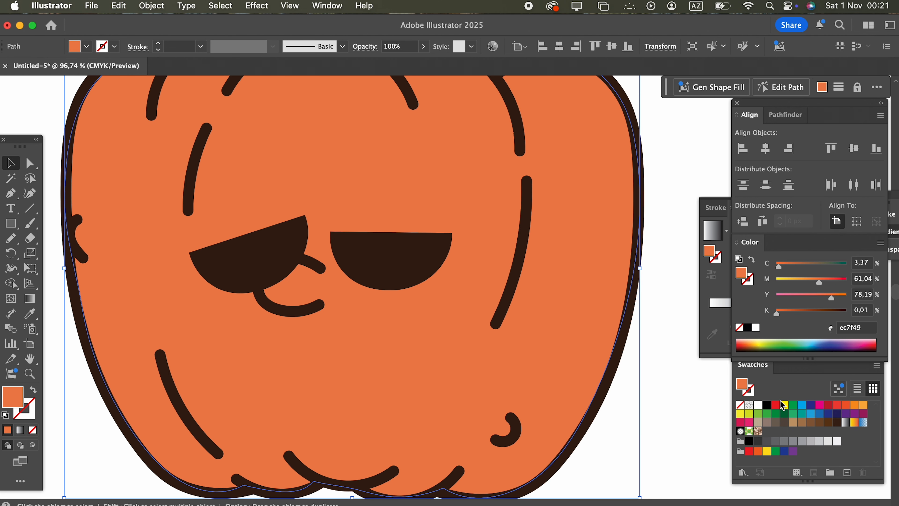
{"action": "left_click", "coordinate": [847, 473]}
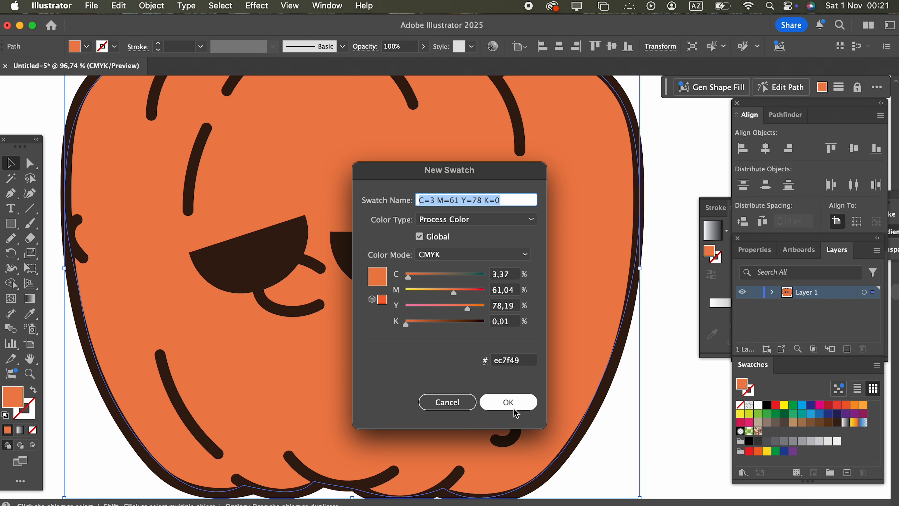
{"action": "left_click", "coordinate": [508, 401]}
{"action": "left_click", "coordinate": [265, 314]}
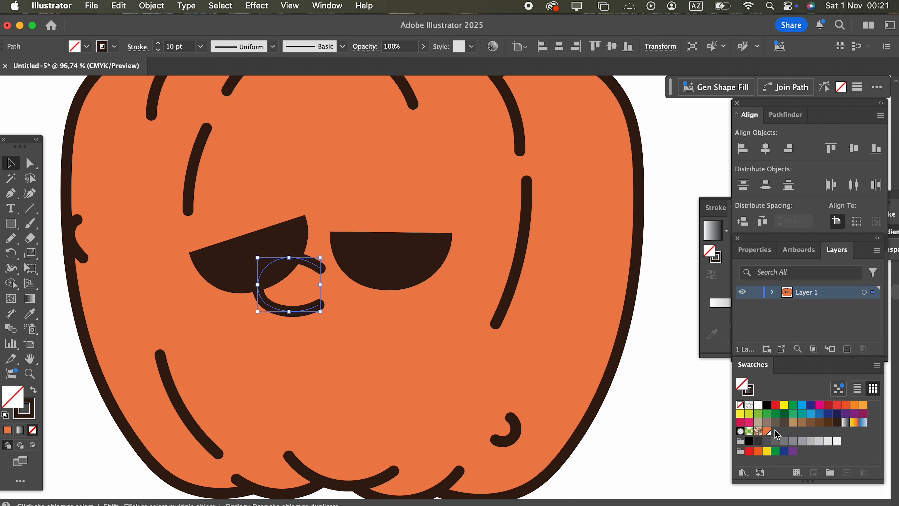
{"action": "left_click", "coordinate": [768, 432]}
{"action": "left_click", "coordinate": [666, 439]}
- Reshape the nose into a rounder curve by moving its lower anchors with the Curvature tool, and deselect it
{"action": "key", "text": "z"}
{"action": "left_click_drag", "start_coordinate": [588, 343], "coordinate": [459, 276]}
{"action": "left_click_drag", "start_coordinate": [270, 226], "coordinate": [359, 274]}
{"action": "left_click", "coordinate": [9, 161]}
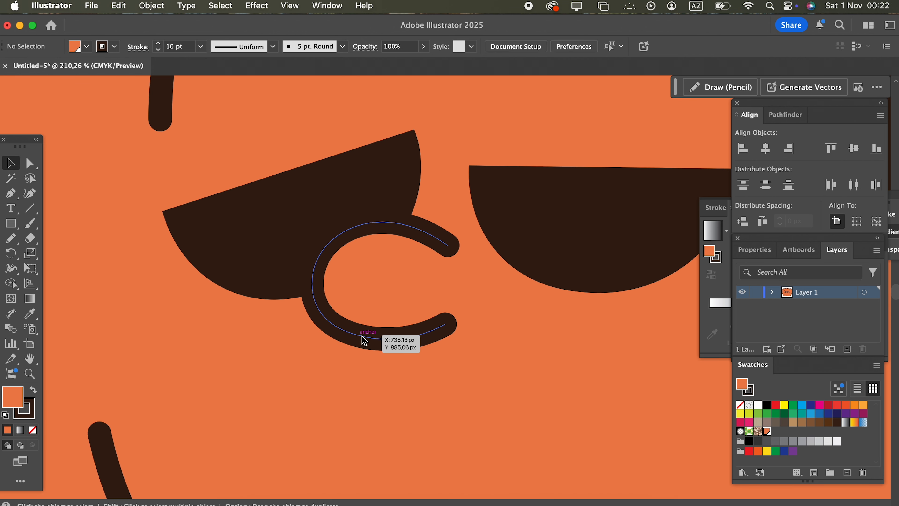
{"action": "left_click", "coordinate": [370, 338]}
{"action": "left_click", "coordinate": [30, 193]}
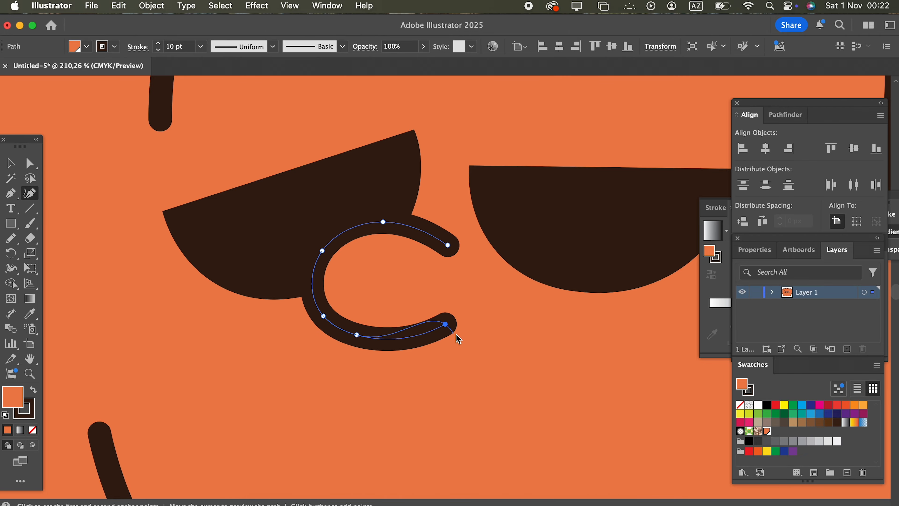
{"action": "left_click_drag", "start_coordinate": [449, 324], "coordinate": [448, 313]}
{"action": "left_click_drag", "start_coordinate": [359, 337], "coordinate": [368, 346]}
{"action": "left_click_drag", "start_coordinate": [321, 321], "coordinate": [141, 298]}
{"action": "left_click_drag", "start_coordinate": [205, 288], "coordinate": [200, 267]}
{"action": "left_click", "coordinate": [15, 163]}
{"action": "left_click", "coordinate": [637, 378]}
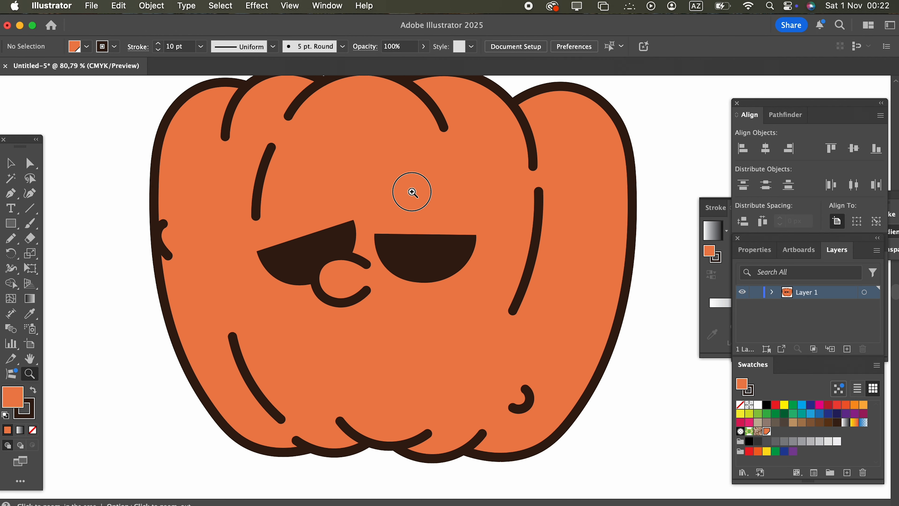
- Draw a wavy mouth line below the nose with the Pencil tool and add a short curved corner at its right end
{"action": "left_click_drag", "start_coordinate": [412, 191], "coordinate": [442, 194]}
{"action": "left_click_drag", "start_coordinate": [407, 337], "coordinate": [396, 269]}
{"action": "left_click_drag", "start_coordinate": [428, 302], "coordinate": [436, 315]}
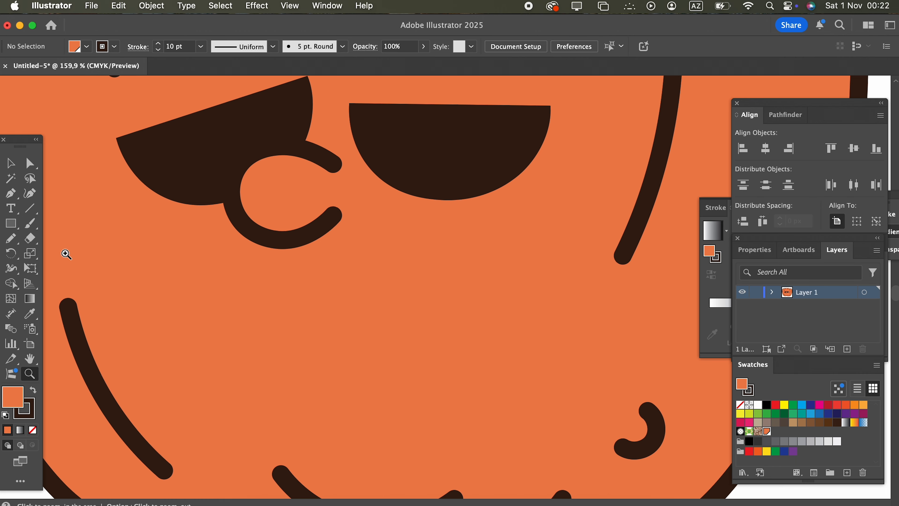
{"action": "left_click", "coordinate": [11, 238]}
{"action": "mouse_move", "coordinate": [127, 313]}
{"action": "left_mouse_down"}
{"action": "mouse_move", "coordinate": [173, 323]}
{"action": "mouse_move", "coordinate": [263, 302]}
{"action": "mouse_move", "coordinate": [340, 317]}
{"action": "mouse_move", "coordinate": [450, 295]}
{"action": "mouse_move", "coordinate": [497, 302]}
{"action": "mouse_move", "coordinate": [529, 330]}
{"action": "left_mouse_up"}
{"action": "mouse_move", "coordinate": [513, 361]}
{"action": "left_mouse_down"}
{"action": "mouse_move", "coordinate": [557, 369]}
{"action": "mouse_move", "coordinate": [578, 341]}
{"action": "left_mouse_up"}
- Draw a short curved lower-lip line centred below the mouth with the Pencil tool and deselect it
{"action": "key", "text": "z"}
{"action": "mouse_move", "coordinate": [578, 342]}
{"action": "left_mouse_down"}
{"action": "mouse_move", "coordinate": [237, 356]}
{"action": "mouse_move", "coordinate": [499, 422]}
{"action": "left_mouse_up"}
{"action": "left_click", "coordinate": [11, 239]}
{"action": "mouse_move", "coordinate": [301, 329]}
{"action": "left_mouse_down"}
{"action": "mouse_move", "coordinate": [294, 324]}
{"action": "mouse_move", "coordinate": [385, 354]}
{"action": "mouse_move", "coordinate": [458, 307]}
{"action": "left_mouse_up"}
{"action": "key", "text": "z"}
{"action": "mouse_move", "coordinate": [459, 307]}
{"action": "left_mouse_down"}
{"action": "mouse_move", "coordinate": [145, 378]}
{"action": "mouse_move", "coordinate": [64, 376]}
{"action": "left_mouse_up"}
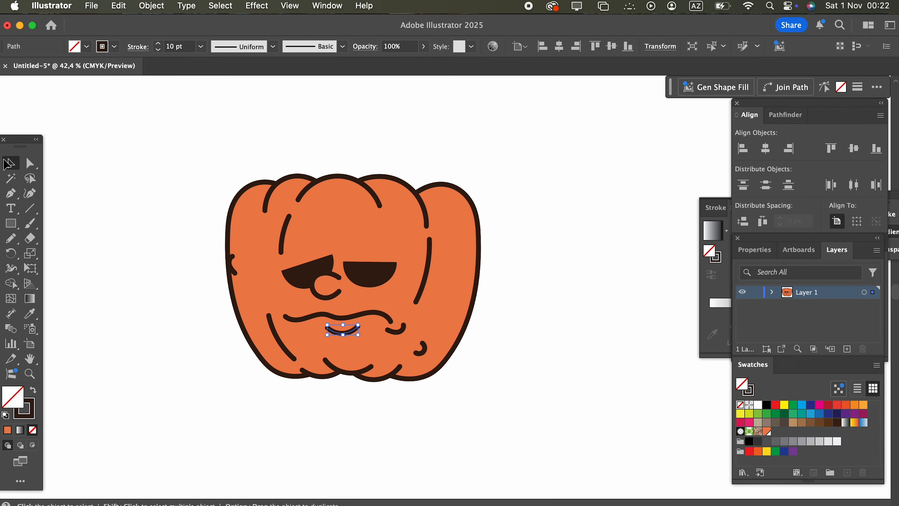
{"action": "left_click", "coordinate": [529, 398]}
- Draw a closed, curved stem rising from the pumpkin's top arcs and bending right with the Pencil tool
{"action": "key", "text": "z"}
{"action": "left_click_drag", "start_coordinate": [369, 266], "coordinate": [556, 353]}
{"action": "key", "text": "space"}
{"action": "left_click_drag", "start_coordinate": [401, 274], "coordinate": [217, 339]}
{"action": "key", "text": "space"}
{"action": "left_click_drag", "start_coordinate": [360, 197], "coordinate": [421, 251]}
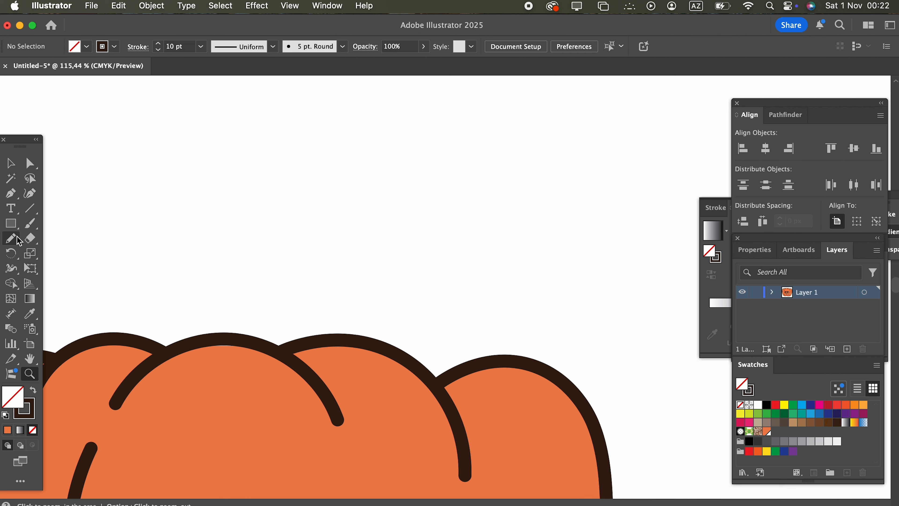
{"action": "mouse_move", "coordinate": [163, 346]}
{"action": "left_mouse_down"}
{"action": "mouse_move", "coordinate": [203, 316]}
{"action": "mouse_move", "coordinate": [226, 241]}
{"action": "mouse_move", "coordinate": [246, 213]}
{"action": "mouse_move", "coordinate": [276, 196]}
{"action": "mouse_move", "coordinate": [362, 190]}
{"action": "left_mouse_up"}
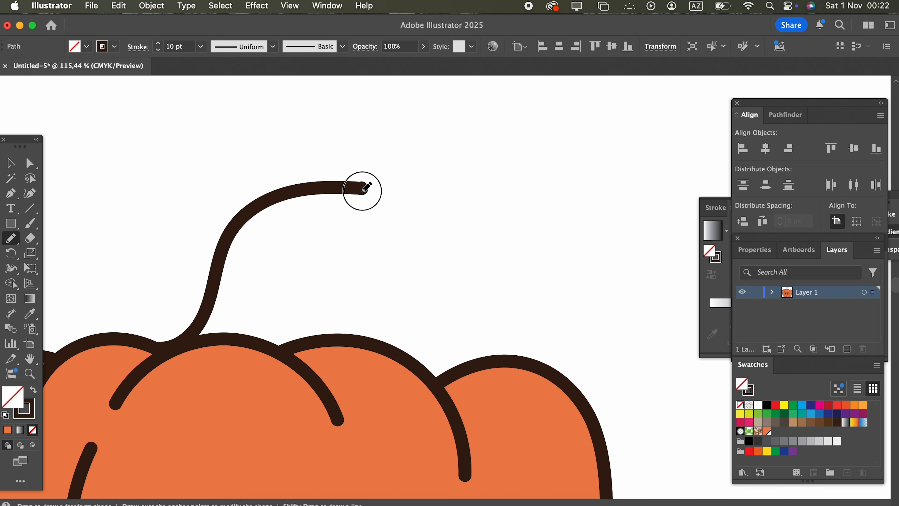
{"action": "mouse_move", "coordinate": [360, 226]}
{"action": "left_mouse_down"}
{"action": "mouse_move", "coordinate": [356, 246]}
{"action": "mouse_move", "coordinate": [324, 241]}
{"action": "mouse_move", "coordinate": [279, 265]}
{"action": "mouse_move", "coordinate": [291, 311]}
{"action": "mouse_move", "coordinate": [333, 340]}
{"action": "mouse_move", "coordinate": [347, 376]}
{"action": "mouse_move", "coordinate": [234, 406]}
{"action": "mouse_move", "coordinate": [162, 349]}
{"action": "left_mouse_up"}
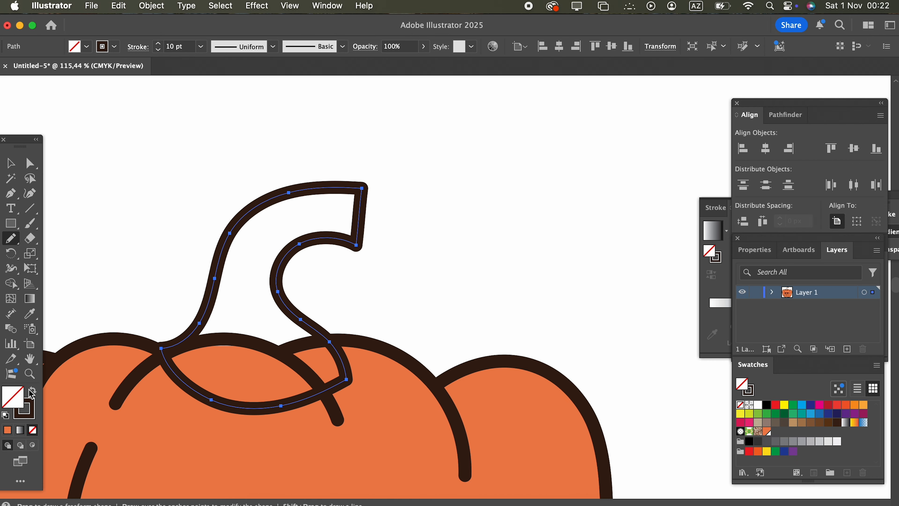
- Fill the stem with golden brown (#c69c34)
{"action": "double_click", "coordinate": [15, 404]}
{"action": "left_click", "coordinate": [758, 322]}
{"action": "mouse_move", "coordinate": [684, 235]}
{"action": "left_mouse_down"}
{"action": "mouse_move", "coordinate": [680, 199]}
{"action": "mouse_move", "coordinate": [691, 227]}
{"action": "left_mouse_up"}
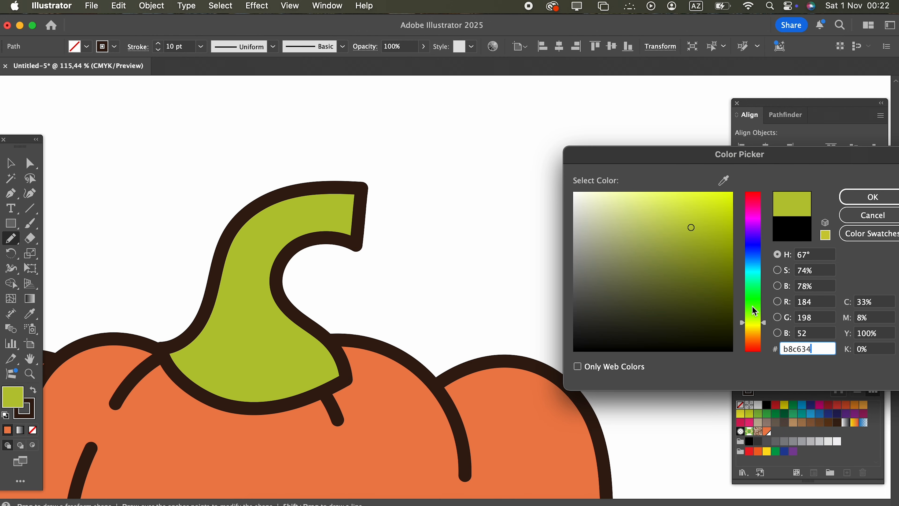
{"action": "left_click_drag", "start_coordinate": [758, 332], "coordinate": [758, 338]}
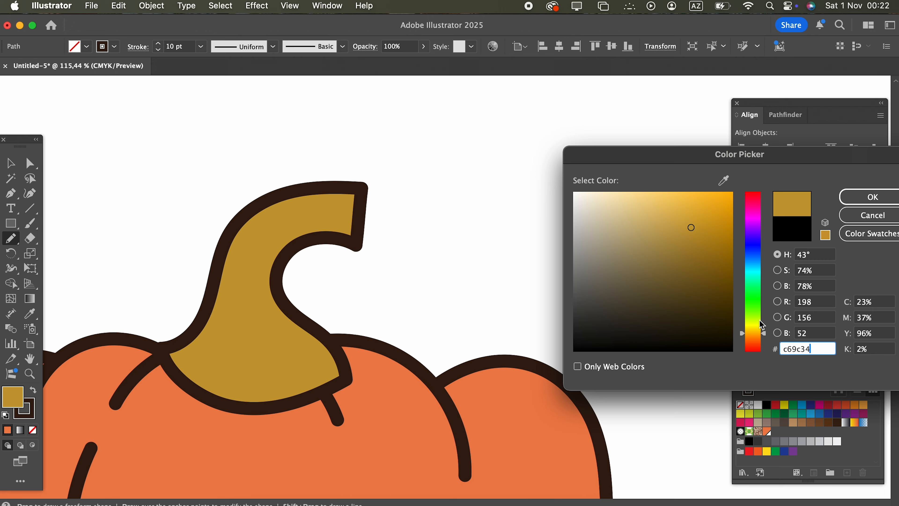
{"action": "left_click", "coordinate": [872, 196]}
- Send the stem behind the pumpkin body and deselect it
{"action": "left_click", "coordinate": [10, 163]}
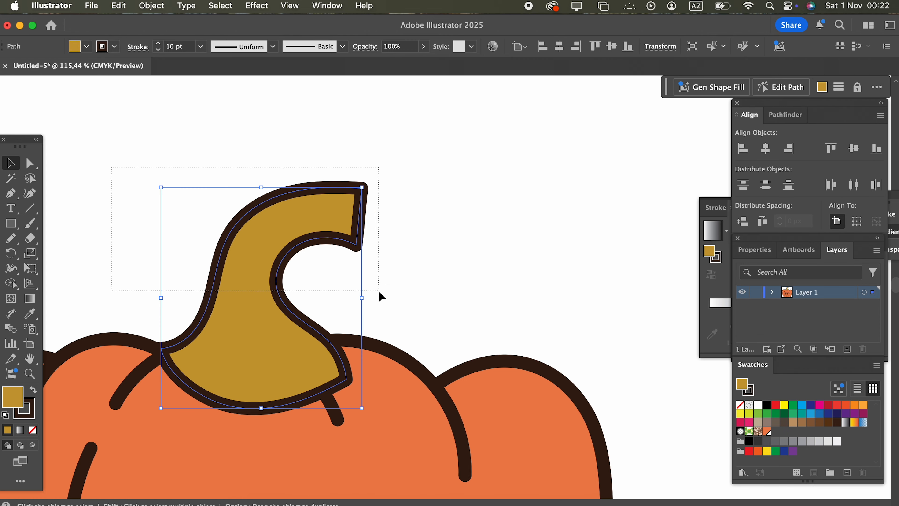
{"action": "left_click", "coordinate": [152, 6]}
{"action": "mouse_move", "coordinate": [161, 33]}
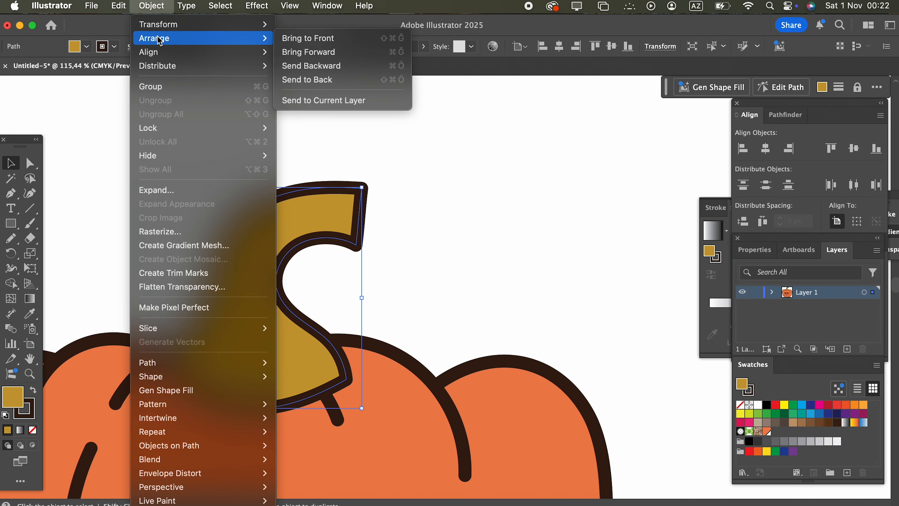
{"action": "left_click", "coordinate": [320, 78]}
{"action": "left_click", "coordinate": [498, 312]}
{"action": "left_click_drag", "start_coordinate": [495, 309], "coordinate": [318, 234]}
{"action": "left_click", "coordinate": [11, 162]}
- Draw a curved crease line with the Pencil tool from the middle of the stem down to the pumpkin's top arcs
{"action": "key", "text": "z"}
{"action": "left_click_drag", "start_coordinate": [361, 160], "coordinate": [637, 290]}
{"action": "left_click", "coordinate": [15, 239]}
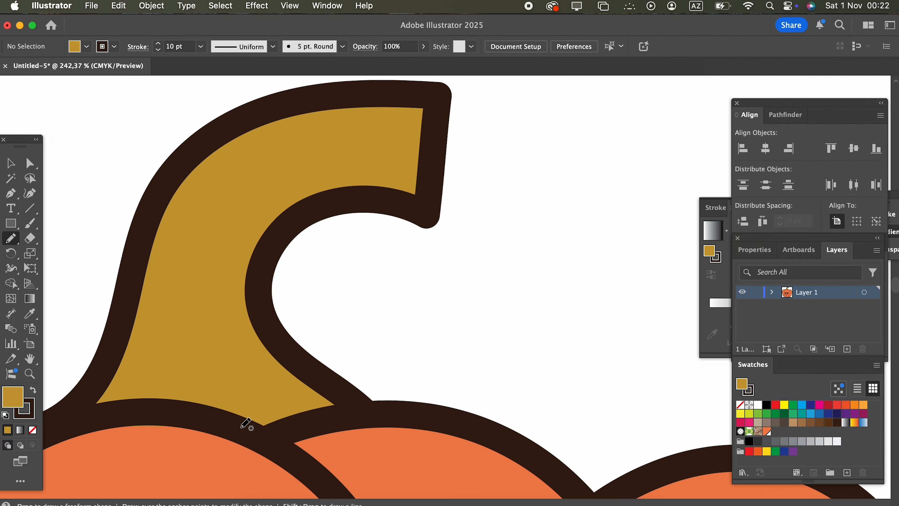
{"action": "mouse_move", "coordinate": [200, 301]}
{"action": "left_mouse_down"}
{"action": "mouse_move", "coordinate": [207, 352]}
{"action": "mouse_move", "coordinate": [281, 462]}
{"action": "left_mouse_up"}
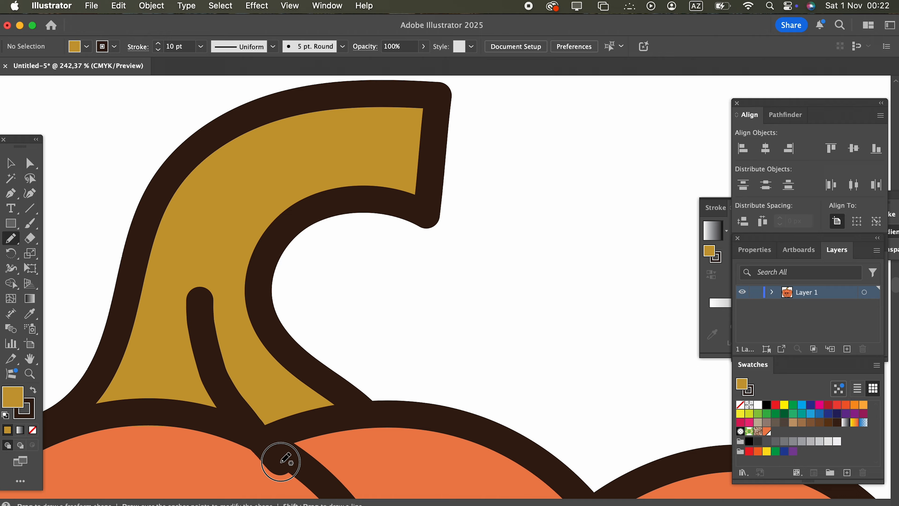
- Draw a short horizontal detail line inside the stem near its cut tip with the Pencil tool
{"action": "key", "text": "z"}
{"action": "left_click", "coordinate": [287, 439], "text": "alt"}
{"action": "left_click", "coordinate": [163, 372], "text": "alt"}
{"action": "left_click", "coordinate": [305, 171]}
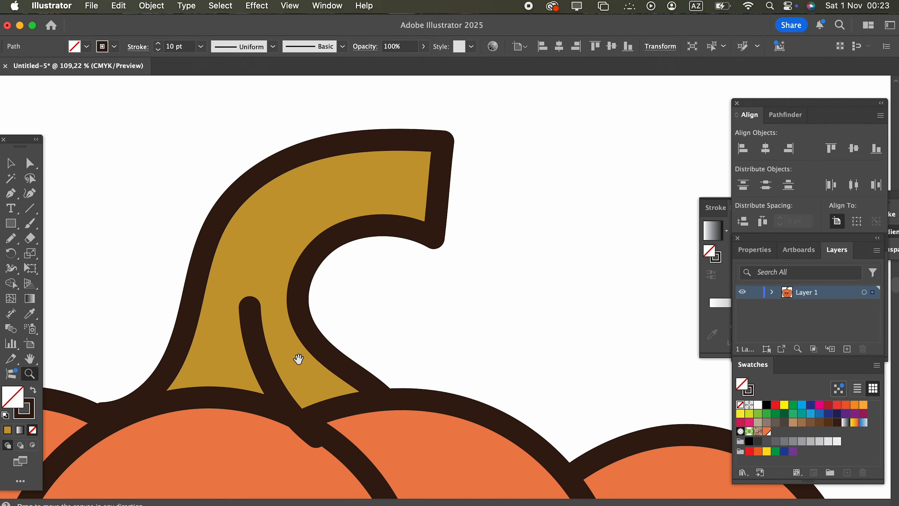
{"action": "left_click", "coordinate": [8, 238]}
{"action": "left_click_drag", "start_coordinate": [376, 177], "coordinate": [408, 177]}
{"action": "key", "text": "z"}
{"action": "left_click", "coordinate": [387, 179], "text": "alt"}
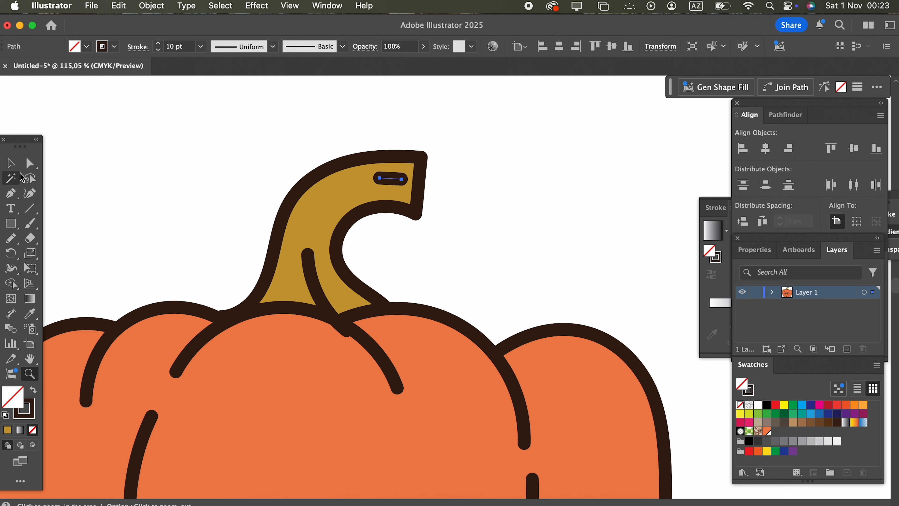
- Move the stem's lower crease line slightly upward and deselect it
{"action": "left_click", "coordinate": [11, 163]}
{"action": "left_click", "coordinate": [320, 279]}
{"action": "left_click_drag", "start_coordinate": [314, 284], "coordinate": [314, 277]}
{"action": "left_click", "coordinate": [467, 256]}
{"action": "key", "text": "z"}
{"action": "left_click_drag", "start_coordinate": [469, 254], "coordinate": [321, 248]}
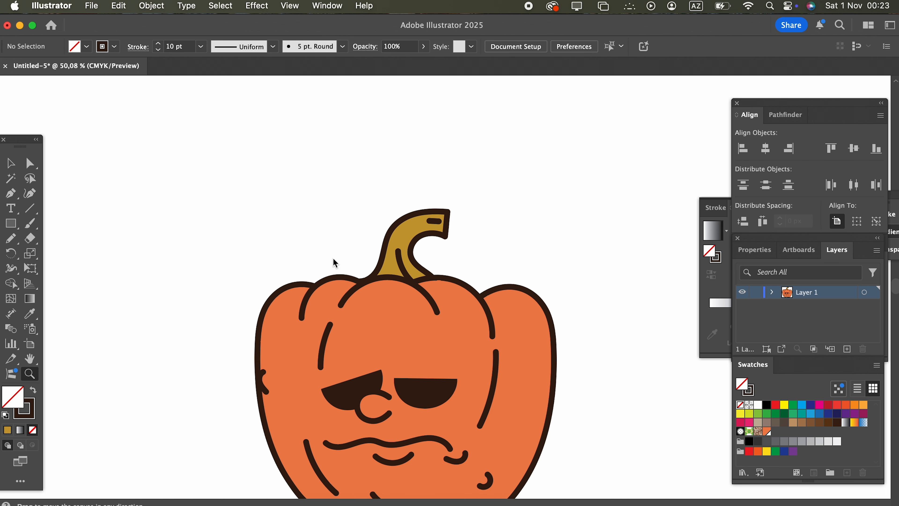
{"action": "left_click_drag", "start_coordinate": [377, 339], "coordinate": [351, 270]}
{"action": "left_click_drag", "start_coordinate": [347, 327], "coordinate": [299, 283]}
{"action": "left_click_drag", "start_coordinate": [320, 377], "coordinate": [369, 251]}
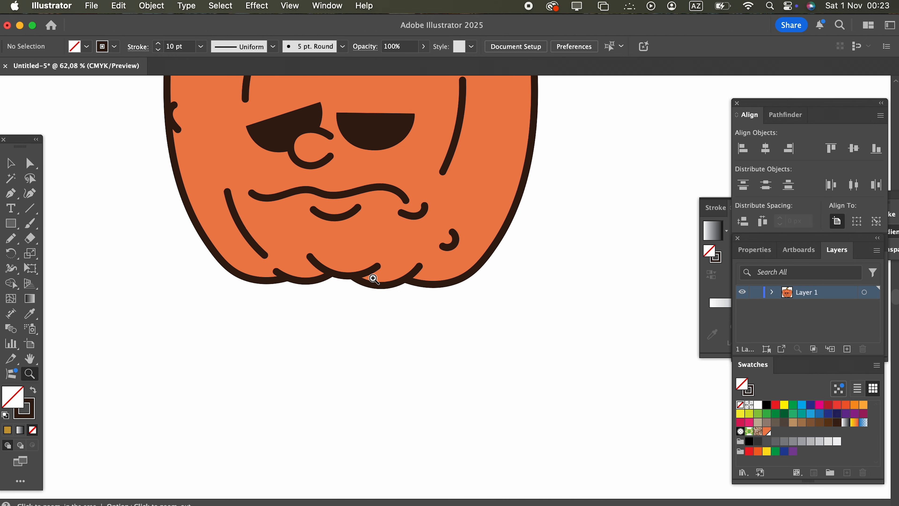
{"action": "scroll", "coordinate": [395, 359], "scroll_direction": "up", "scroll_amount": 3}
{"action": "scroll", "coordinate": [395, 359], "scroll_direction": "left", "scroll_amount": 1}
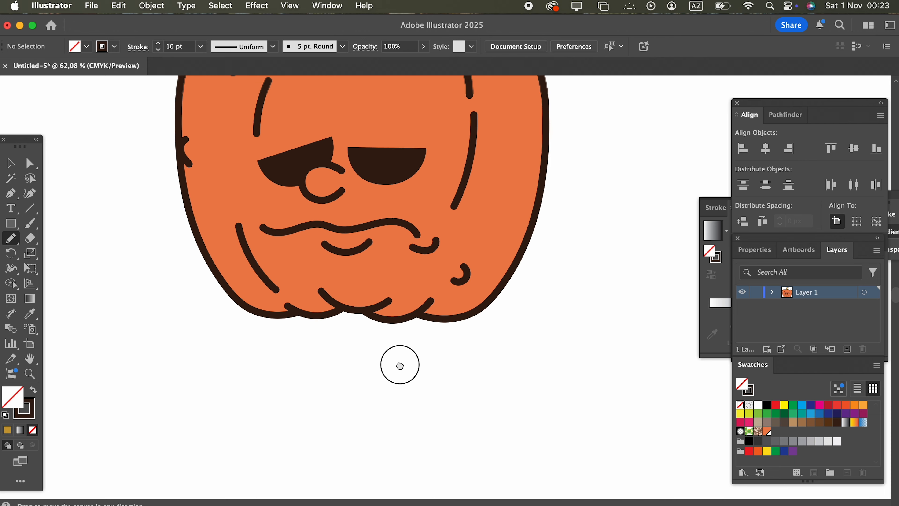
{"action": "left_click_drag", "start_coordinate": [418, 293], "coordinate": [271, 431]}
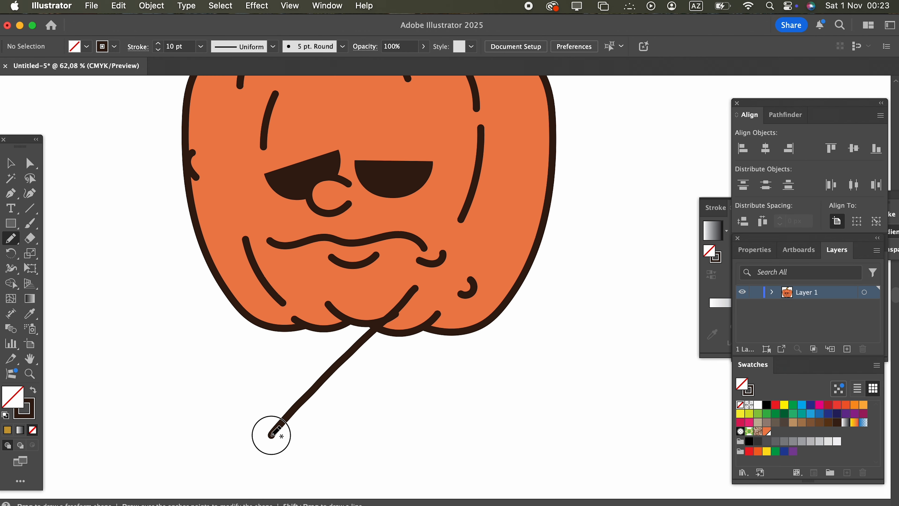
{"action": "scroll", "coordinate": [291, 364], "scroll_direction": "down", "scroll_amount": 4}
{"action": "scroll", "coordinate": [291, 363], "scroll_direction": "left", "scroll_amount": 2}
{"action": "key", "text": "super+z"}
- Draw a narrow, curved leg outline, open at the upper end, from the pumpkin's base diagonally down to the left with the Pencil tool
{"action": "mouse_move", "coordinate": [425, 228]}
{"action": "left_mouse_down"}
{"action": "mouse_move", "coordinate": [369, 278]}
{"action": "mouse_move", "coordinate": [301, 381]}
{"action": "left_mouse_up"}
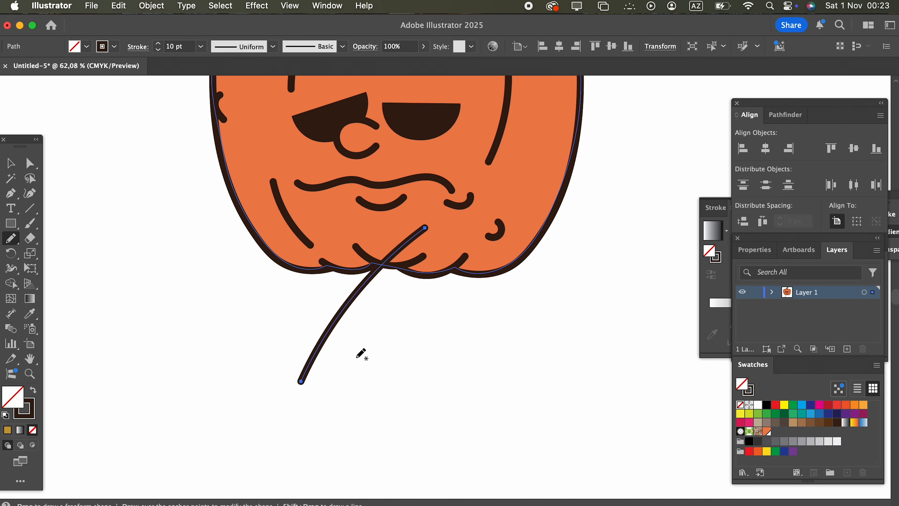
{"action": "mouse_move", "coordinate": [303, 383]}
{"action": "left_mouse_down"}
{"action": "mouse_move", "coordinate": [324, 390]}
{"action": "mouse_move", "coordinate": [348, 336]}
{"action": "mouse_move", "coordinate": [446, 240]}
{"action": "left_mouse_up"}
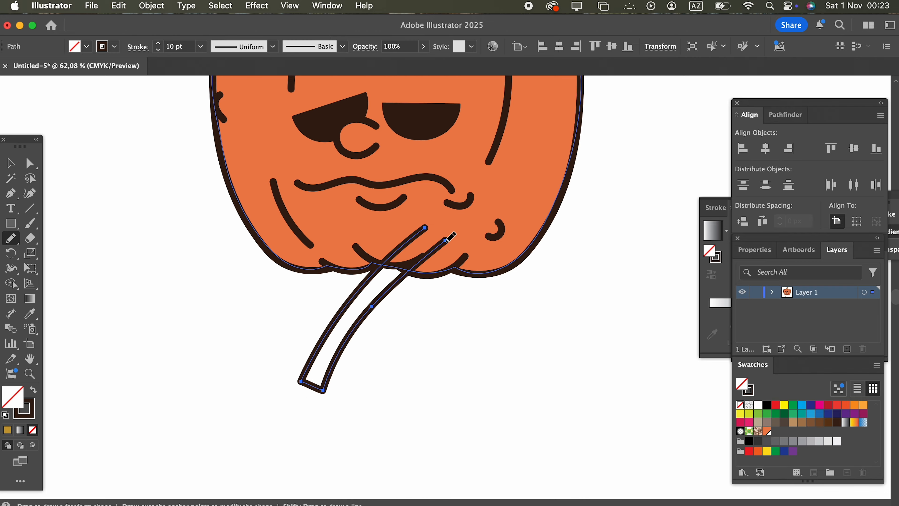
{"action": "key", "text": "z"}
{"action": "scroll", "coordinate": [396, 306], "scroll_direction": "up", "scroll_amount": 2}
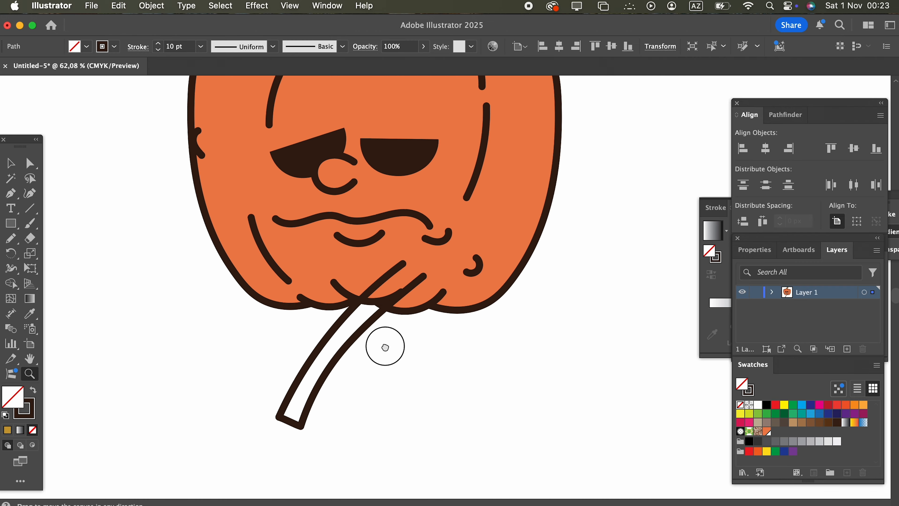
- Fill the leg with the pumpkin's orange using the Eyedropper and slightly adjust its outer curve with the Curvature tool
{"action": "left_click", "coordinate": [29, 314]}
{"action": "left_click", "coordinate": [279, 235]}
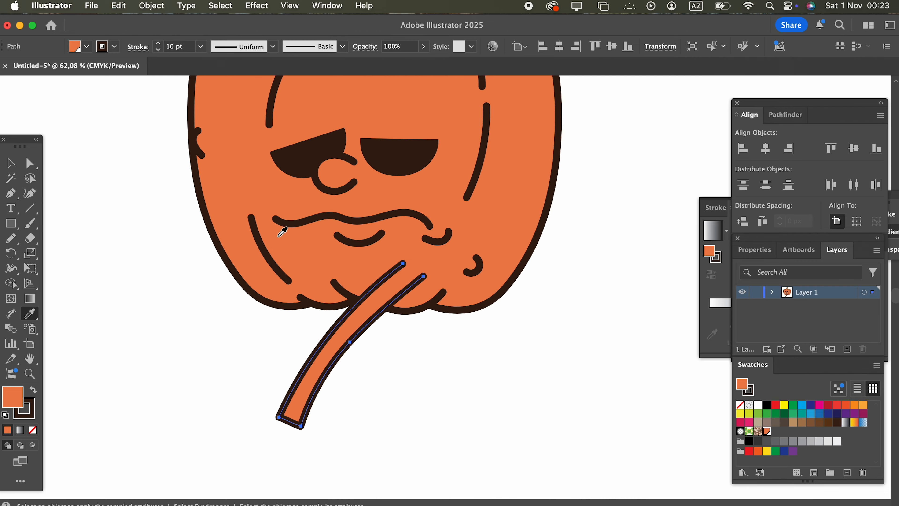
{"action": "left_click", "coordinate": [38, 198]}
{"action": "left_click_drag", "start_coordinate": [350, 345], "coordinate": [355, 349]}
- Draw an open, rounded sock outline around the leg's lower end with the Pencil tool and smooth its top with the Curvature tool
{"action": "mouse_move", "coordinate": [298, 322]}
{"action": "left_mouse_down"}
{"action": "mouse_move", "coordinate": [308, 239]}
{"action": "mouse_move", "coordinate": [426, 238]}
{"action": "mouse_move", "coordinate": [455, 322]}
{"action": "mouse_move", "coordinate": [388, 363]}
{"action": "left_mouse_up"}
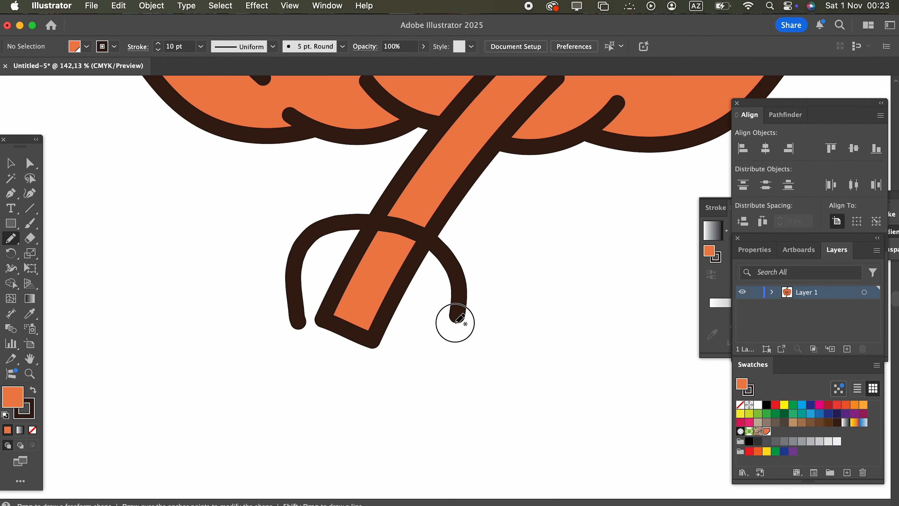
{"action": "key", "text": "z"}
{"action": "left_click_drag", "start_coordinate": [396, 311], "coordinate": [342, 305]}
{"action": "left_click_drag", "start_coordinate": [416, 299], "coordinate": [559, 357]}
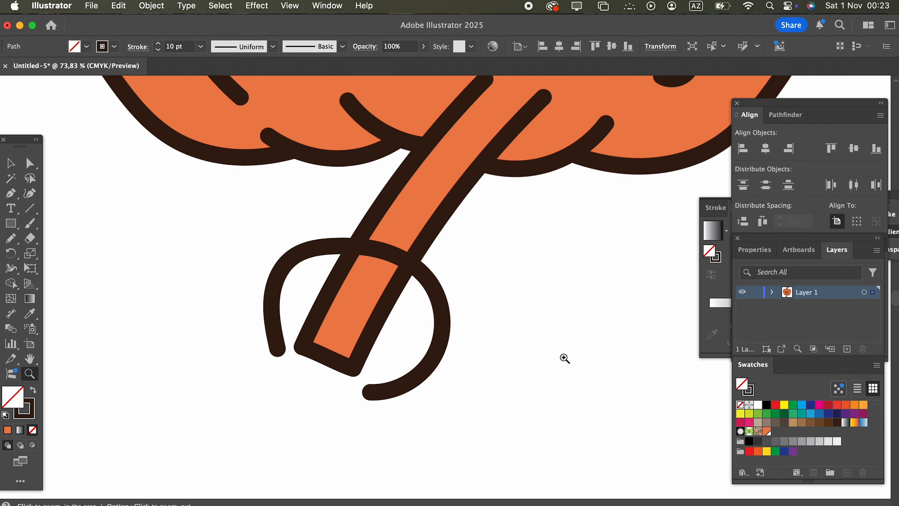
{"action": "left_click", "coordinate": [29, 193]}
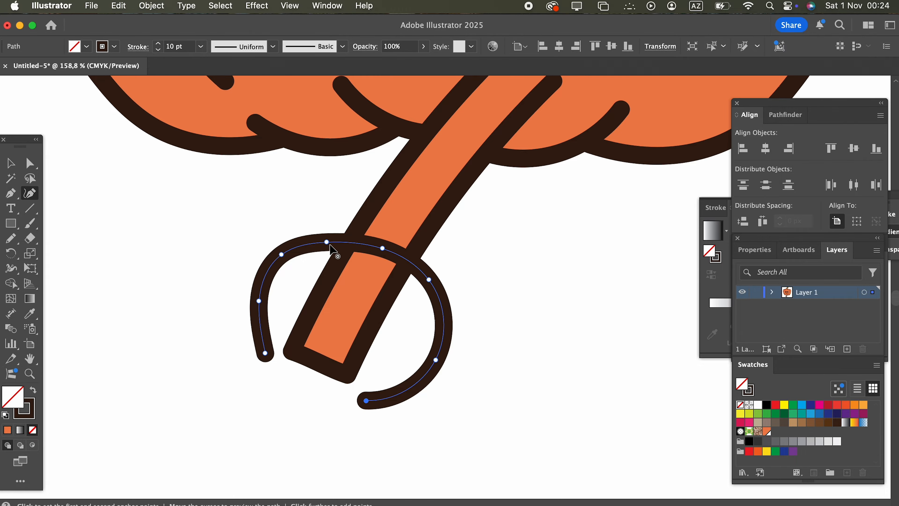
{"action": "left_click_drag", "start_coordinate": [332, 239], "coordinate": [337, 238]}
{"action": "key", "text": "z"}
{"action": "left_click_drag", "start_coordinate": [408, 244], "coordinate": [329, 245]}
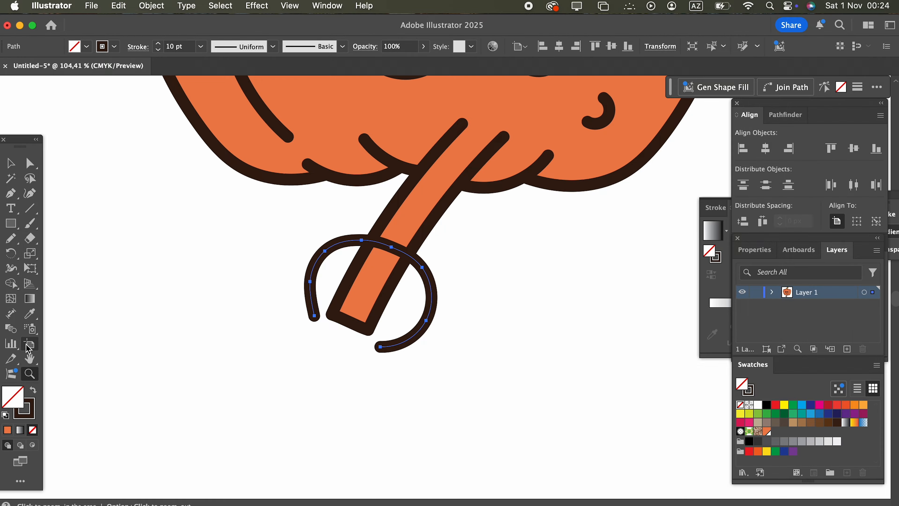
- Fill the rounded sock shape with light peach (#f2cbb8) and deselect it
{"action": "double_click", "coordinate": [8, 404]}
{"action": "left_click", "coordinate": [612, 199]}
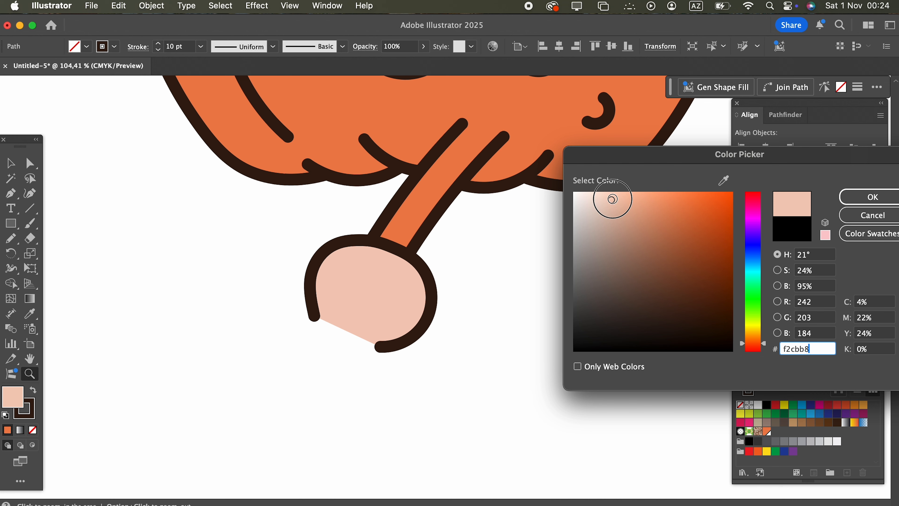
{"action": "left_click", "coordinate": [873, 197]}
{"action": "scroll", "coordinate": [395, 295], "scroll_direction": "left", "scroll_amount": 3}
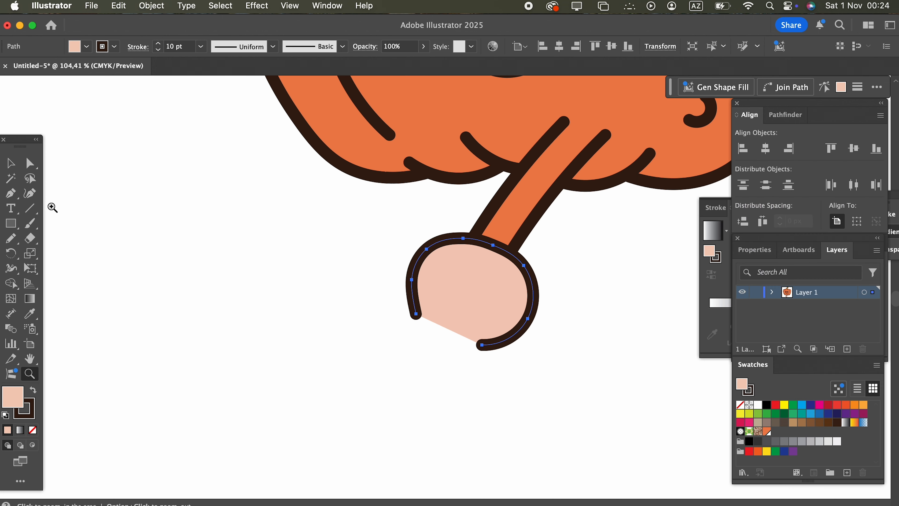
{"action": "left_click", "coordinate": [18, 164]}
{"action": "left_click", "coordinate": [277, 350]}
- Draw a large closed shoe outline below the sock, with a wide rounded left end and a narrow right end, and deselect it
{"action": "left_click", "coordinate": [17, 240]}
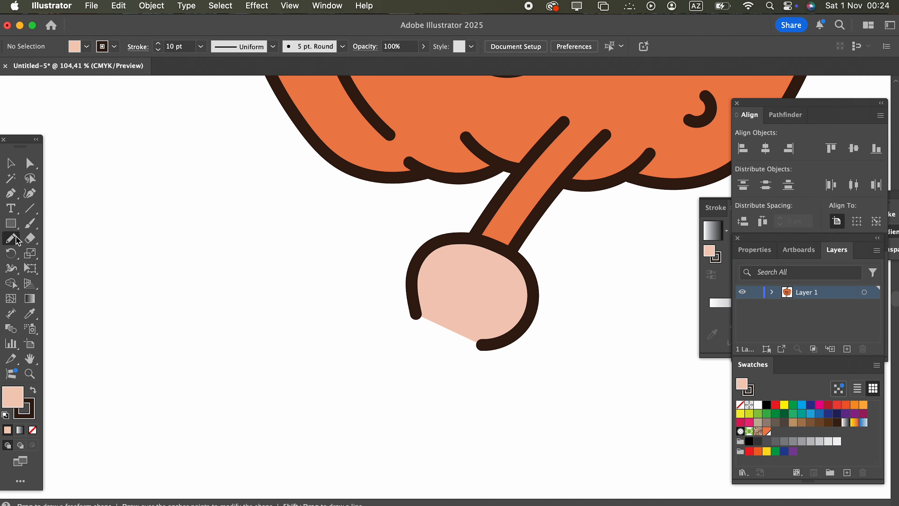
{"action": "mouse_move", "coordinate": [529, 394]}
{"action": "left_mouse_down"}
{"action": "mouse_move", "coordinate": [465, 369]}
{"action": "mouse_move", "coordinate": [327, 245]}
{"action": "mouse_move", "coordinate": [233, 267]}
{"action": "mouse_move", "coordinate": [249, 368]}
{"action": "mouse_move", "coordinate": [351, 414]}
{"action": "mouse_move", "coordinate": [479, 444]}
{"action": "mouse_move", "coordinate": [538, 425]}
{"action": "mouse_move", "coordinate": [529, 394]}
{"action": "left_mouse_up"}
{"action": "key", "text": "super+space"}
{"action": "left_click_drag", "start_coordinate": [338, 325], "coordinate": [219, 329]}
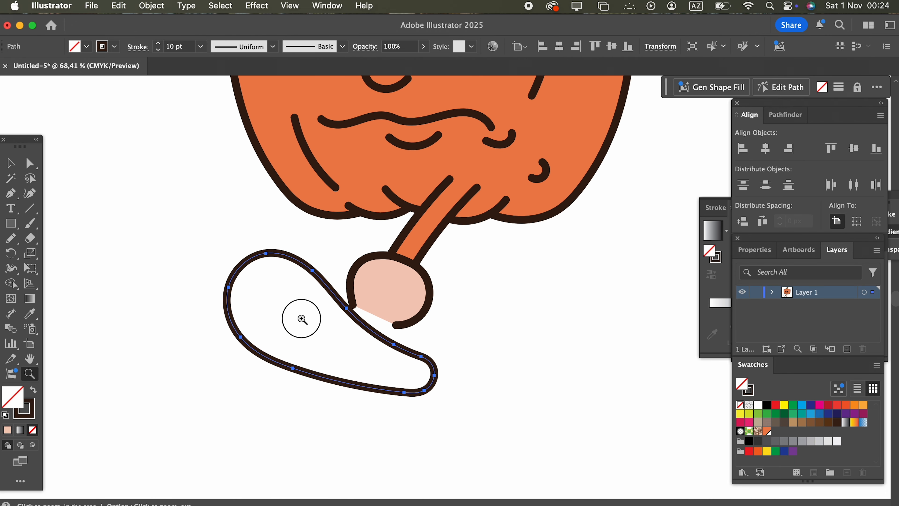
{"action": "left_click_drag", "start_coordinate": [301, 317], "coordinate": [205, 346]}
{"action": "left_click_drag", "start_coordinate": [256, 360], "coordinate": [421, 386]}
{"action": "left_click", "coordinate": [10, 164]}
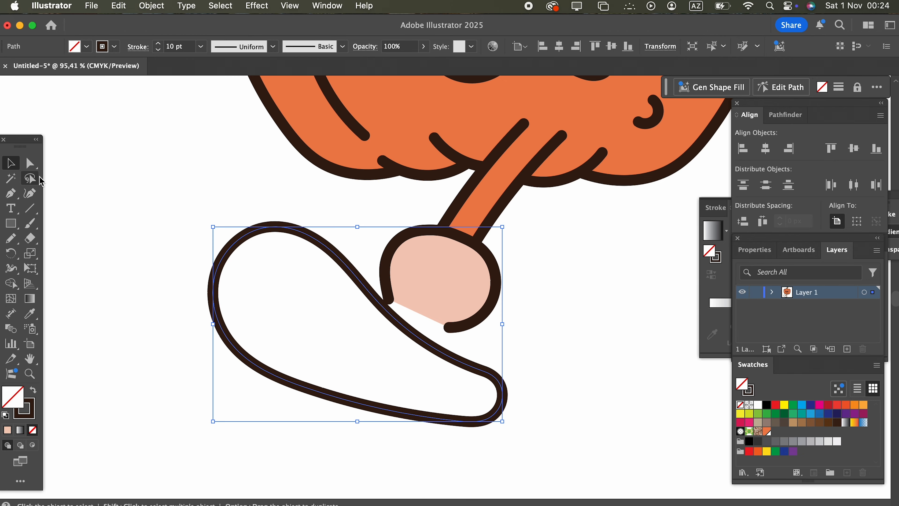
{"action": "left_click", "coordinate": [47, 204]}
- Draw a curved outline from the shoe's upper edge around to its narrow right end and fill it with the sock's peach
{"action": "left_click", "coordinate": [11, 238]}
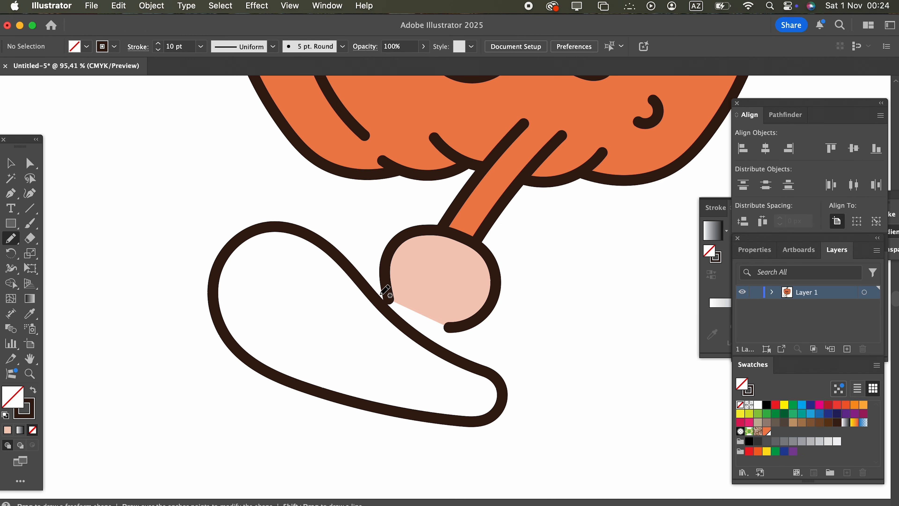
{"action": "mouse_move", "coordinate": [368, 290]}
{"action": "left_mouse_down"}
{"action": "mouse_move", "coordinate": [499, 307]}
{"action": "mouse_move", "coordinate": [517, 367]}
{"action": "mouse_move", "coordinate": [501, 392]}
{"action": "left_mouse_up"}
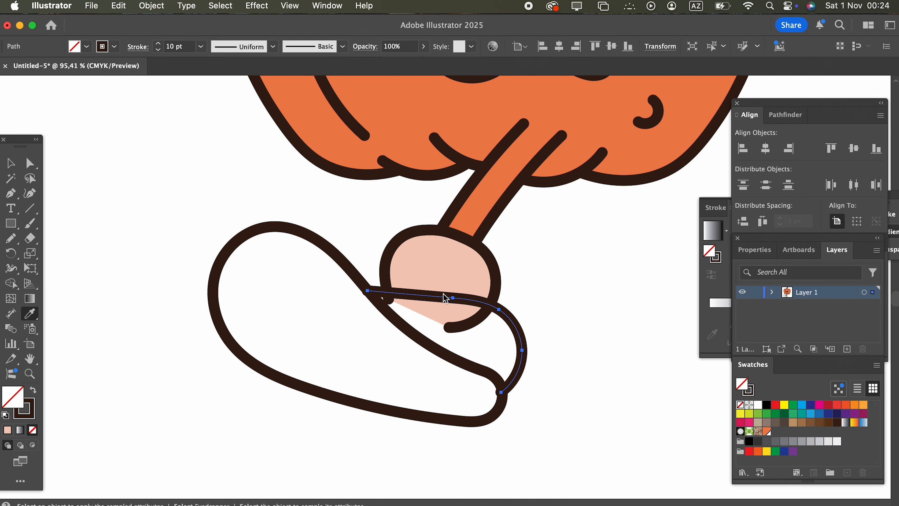
{"action": "left_click", "coordinate": [445, 299]}
{"action": "scroll", "coordinate": [422, 281], "scroll_direction": "up", "scroll_amount": 2}
- Bring the large shoe shape to the front, above the peach parts, and deselect it
{"action": "left_click", "coordinate": [21, 165]}
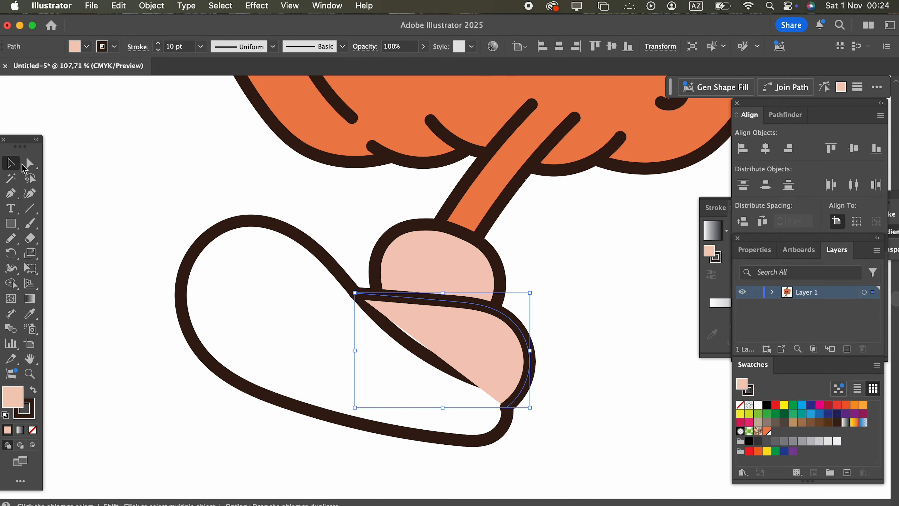
{"action": "left_click_drag", "start_coordinate": [271, 256], "coordinate": [271, 255]}
{"action": "left_click", "coordinate": [151, 5]}
{"action": "mouse_move", "coordinate": [156, 38]}
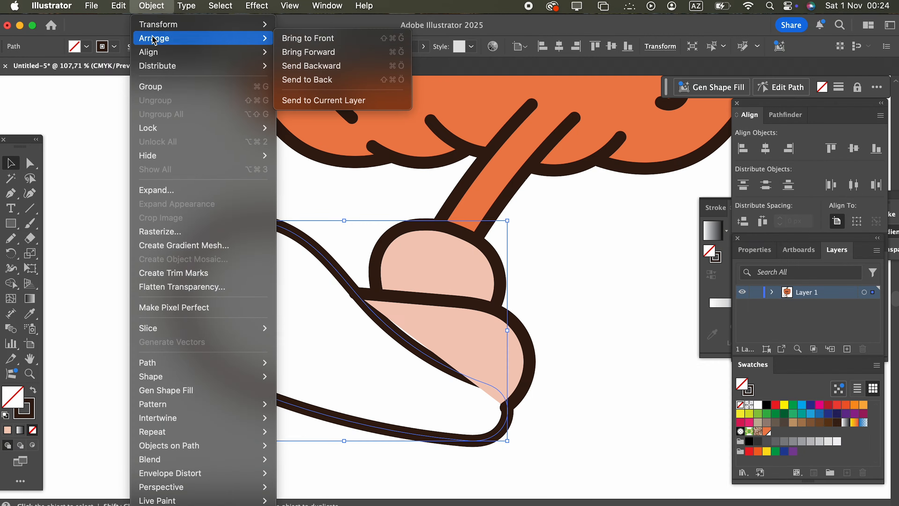
{"action": "left_click", "coordinate": [287, 38]}
{"action": "left_click", "coordinate": [486, 442]}
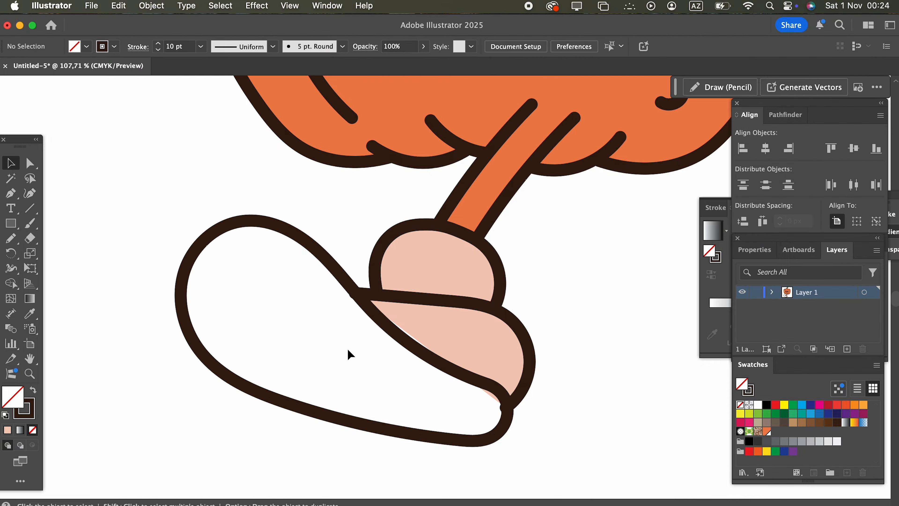
- Fill the large shoe shape with greyish beige (#baa89e)
{"action": "left_click", "coordinate": [231, 235]}
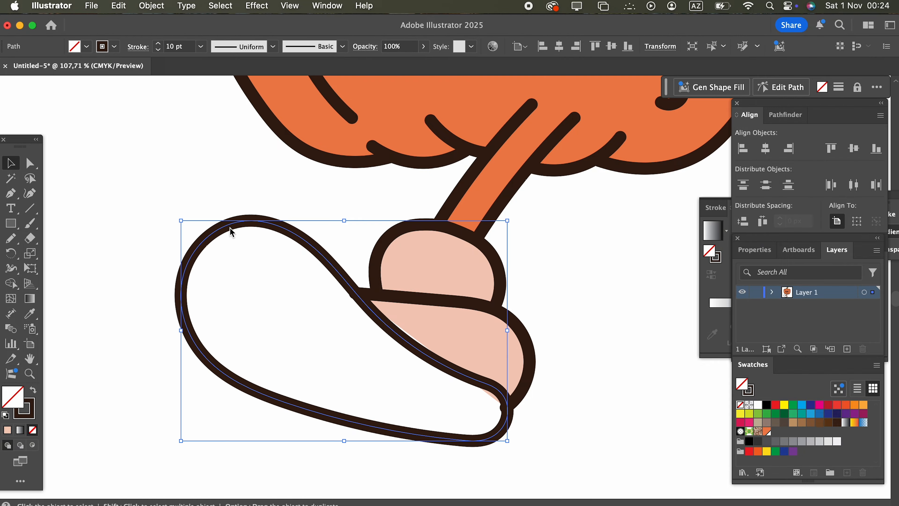
{"action": "double_click", "coordinate": [19, 411]}
{"action": "left_click", "coordinate": [588, 252]}
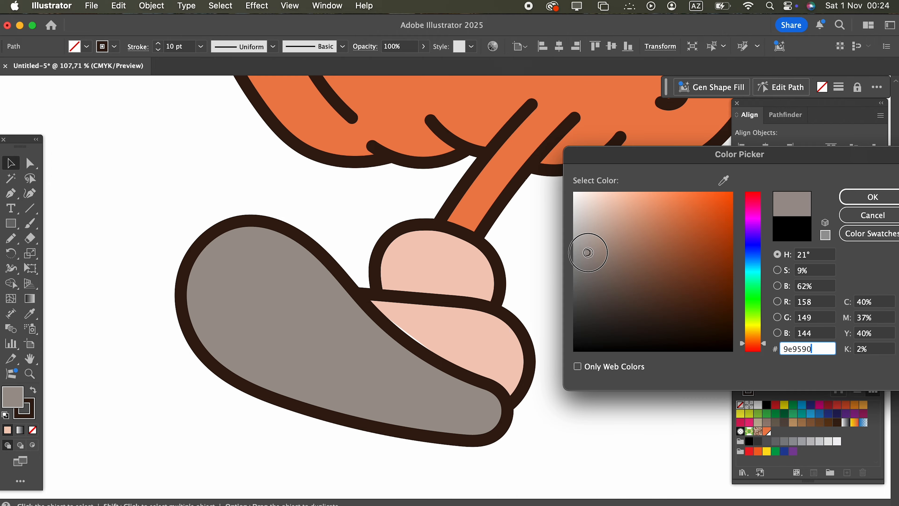
{"action": "left_click_drag", "start_coordinate": [588, 251], "coordinate": [598, 235]}
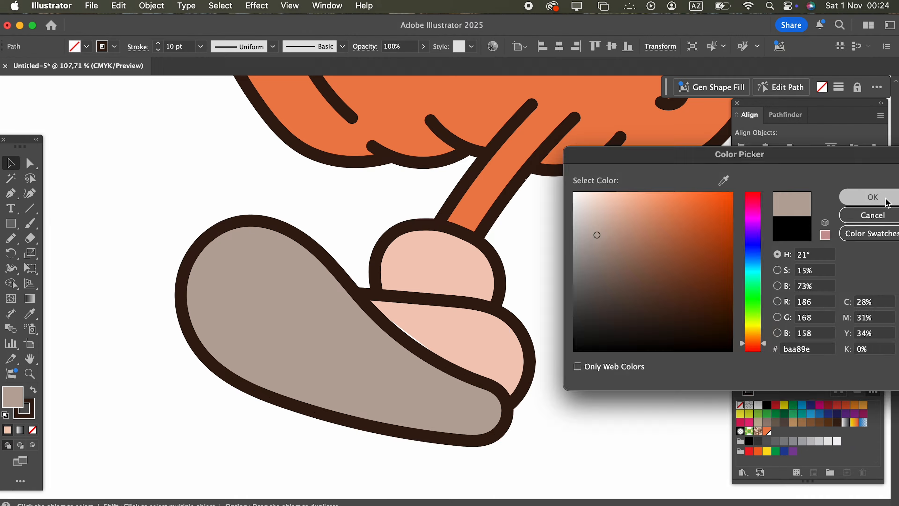
{"action": "left_click", "coordinate": [873, 197]}
- Draw a curved line inside the beige shoe, roughly parallel to its upper edge, from the narrow end to the wide end
{"action": "left_click", "coordinate": [17, 238]}
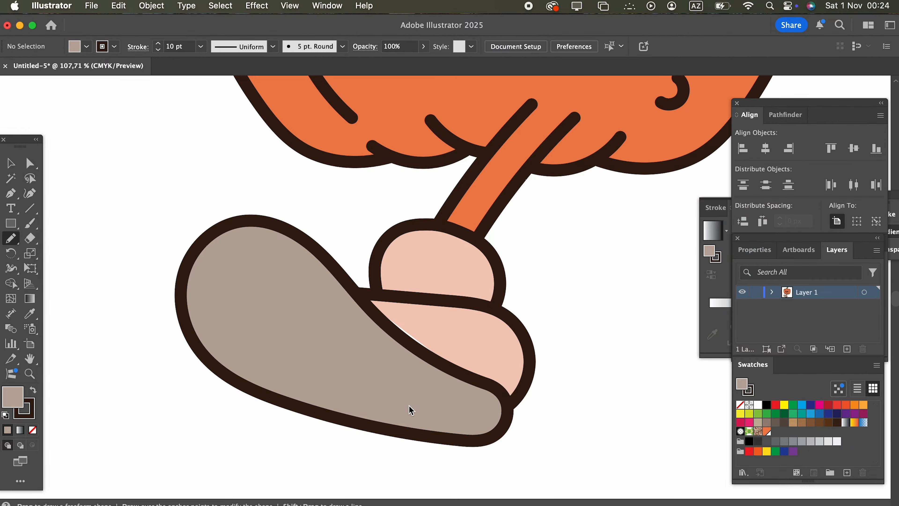
{"action": "mouse_move", "coordinate": [475, 424]}
{"action": "left_mouse_down"}
{"action": "mouse_move", "coordinate": [446, 375]}
{"action": "mouse_move", "coordinate": [350, 340]}
{"action": "mouse_move", "coordinate": [269, 241]}
{"action": "mouse_move", "coordinate": [216, 231]}
{"action": "left_mouse_up"}
{"action": "key", "text": "super+space"}
{"action": "mouse_move", "coordinate": [383, 273]}
{"action": "left_mouse_down"}
{"action": "mouse_move", "coordinate": [251, 270]}
{"action": "mouse_move", "coordinate": [418, 272]}
{"action": "left_mouse_up"}
- Reshape the wide-end half of the inner line with the Curvature tool so it follows the shoe's upper edge and meets the outline
{"action": "left_click", "coordinate": [28, 191]}
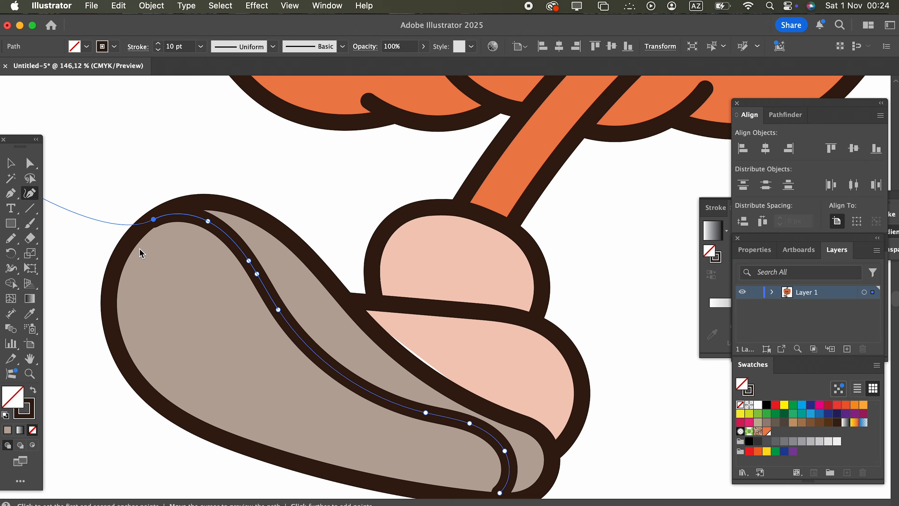
{"action": "left_click_drag", "start_coordinate": [280, 313], "coordinate": [345, 352]}
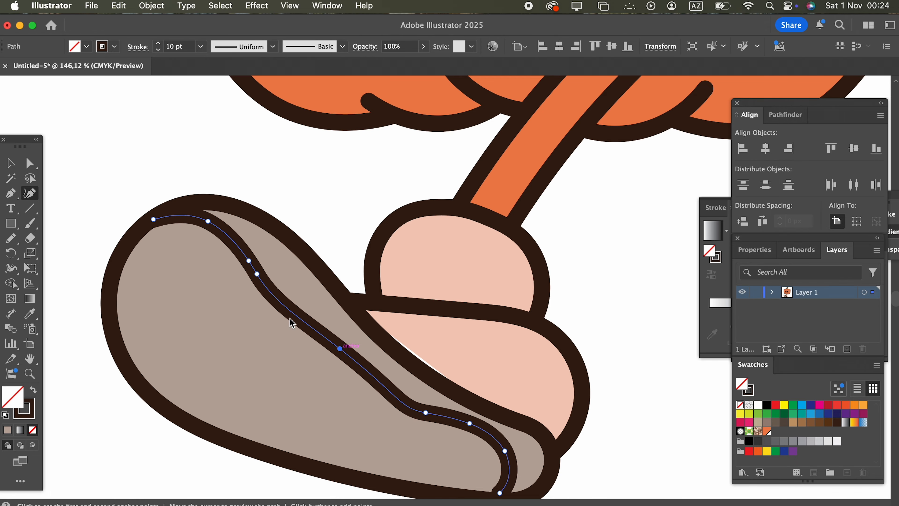
{"action": "left_click_drag", "start_coordinate": [257, 275], "coordinate": [294, 290]}
{"action": "left_click_drag", "start_coordinate": [249, 261], "coordinate": [256, 253]}
{"action": "left_click_drag", "start_coordinate": [154, 220], "coordinate": [119, 258]}
{"action": "double_click", "coordinate": [207, 222]}
{"action": "left_click", "coordinate": [183, 229]}
{"action": "key", "text": "super+z"}
{"action": "key", "text": "super+z"}
{"action": "left_click_drag", "start_coordinate": [203, 226], "coordinate": [197, 230]}
- Smooth the rest of the inner line and extend its lower end onto the shoe's narrow end, leaving it deselected
{"action": "key", "text": "space"}
{"action": "left_click_drag", "start_coordinate": [343, 342], "coordinate": [237, 271]}
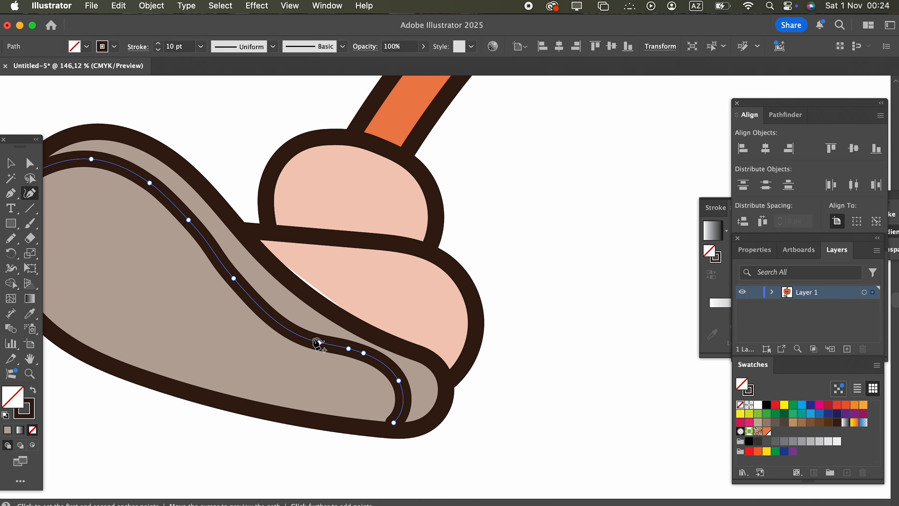
{"action": "left_click_drag", "start_coordinate": [319, 341], "coordinate": [295, 325]}
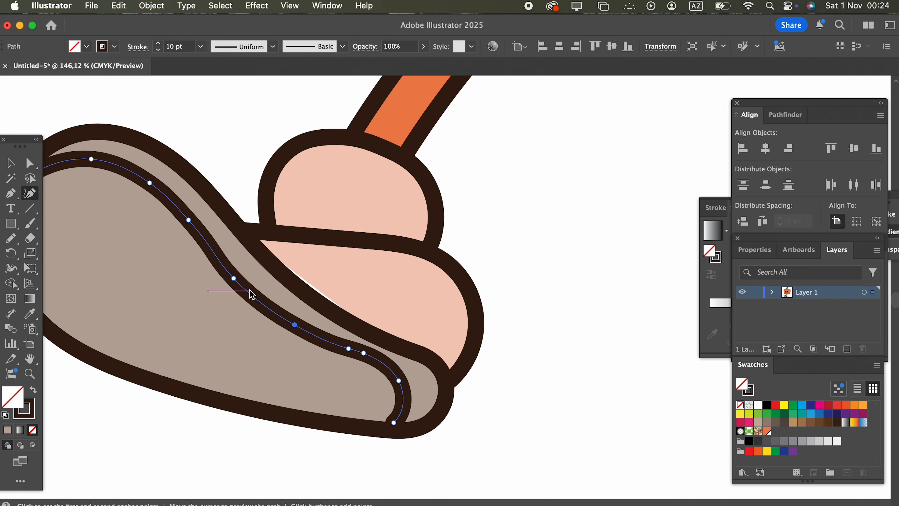
{"action": "left_click_drag", "start_coordinate": [236, 278], "coordinate": [231, 266]}
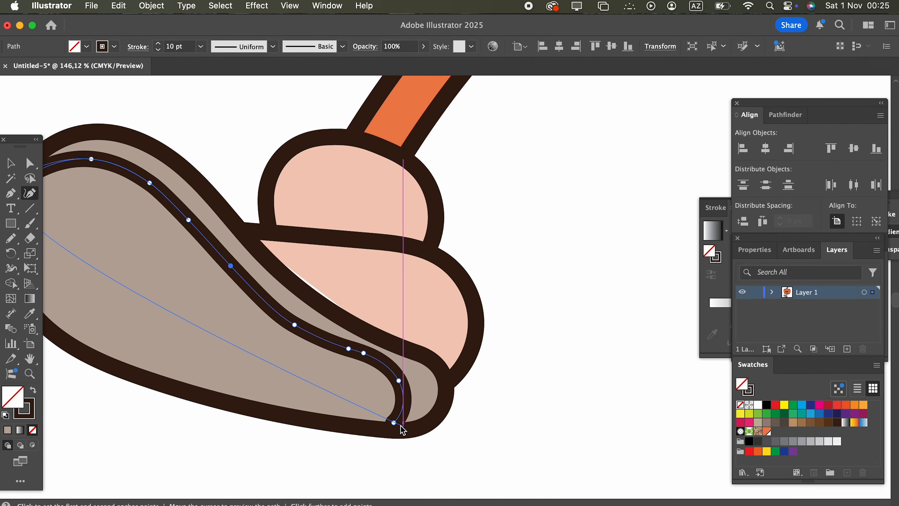
{"action": "left_click_drag", "start_coordinate": [395, 422], "coordinate": [442, 406]}
{"action": "left_click_drag", "start_coordinate": [400, 382], "coordinate": [437, 416]}
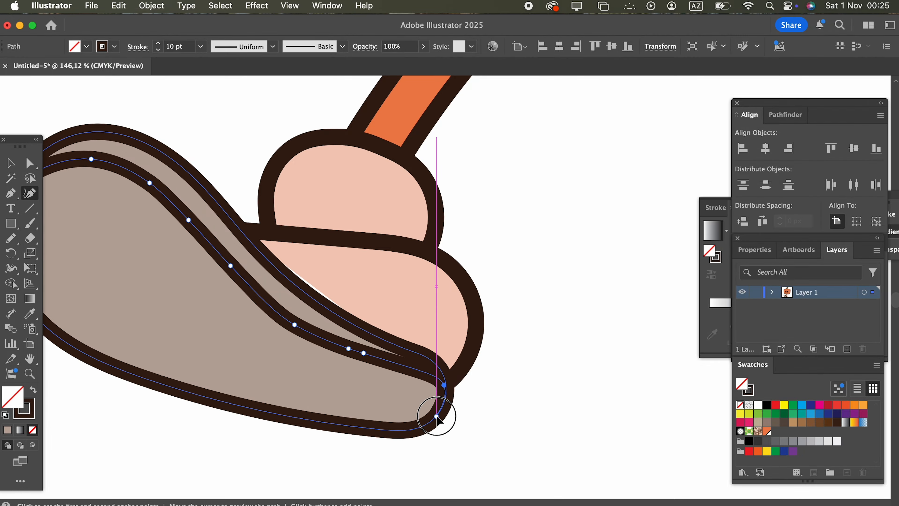
{"action": "key", "text": "z"}
{"action": "left_click_drag", "start_coordinate": [390, 336], "coordinate": [291, 371]}
{"action": "left_click", "coordinate": [13, 166]}
{"action": "left_click", "coordinate": [117, 276]}
- Draw four curved tread lines across the sole, from its lower outline up to the inner line
{"action": "key", "text": "z"}
{"action": "left_click_drag", "start_coordinate": [146, 304], "coordinate": [220, 340]}
{"action": "left_click", "coordinate": [11, 242]}
{"action": "mouse_move", "coordinate": [191, 306]}
{"action": "left_mouse_down"}
{"action": "mouse_move", "coordinate": [219, 286]}
{"action": "mouse_move", "coordinate": [312, 254]}
{"action": "left_mouse_up"}
{"action": "mouse_move", "coordinate": [241, 357]}
{"action": "left_mouse_down"}
{"action": "mouse_move", "coordinate": [283, 328]}
{"action": "mouse_move", "coordinate": [363, 310]}
{"action": "left_mouse_up"}
{"action": "left_click_drag", "start_coordinate": [336, 392], "coordinate": [413, 349]}
{"action": "left_click_drag", "start_coordinate": [419, 410], "coordinate": [485, 373]}
- Draw an arched shoe-upper outline above the sole, from the middle of its upper edge over to its wide end
{"action": "key", "text": "z"}
{"action": "left_click_drag", "start_coordinate": [484, 370], "coordinate": [327, 381]}
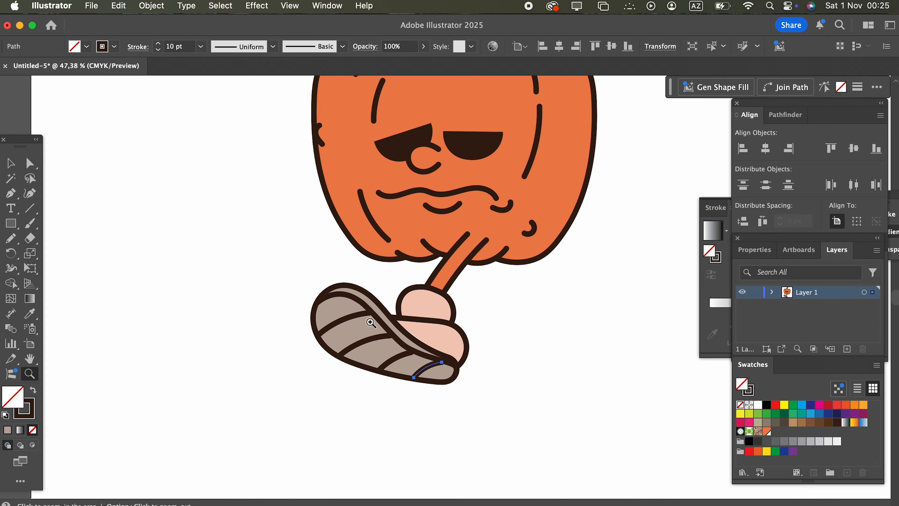
{"action": "left_click_drag", "start_coordinate": [371, 323], "coordinate": [425, 320]}
{"action": "left_click", "coordinate": [18, 236]}
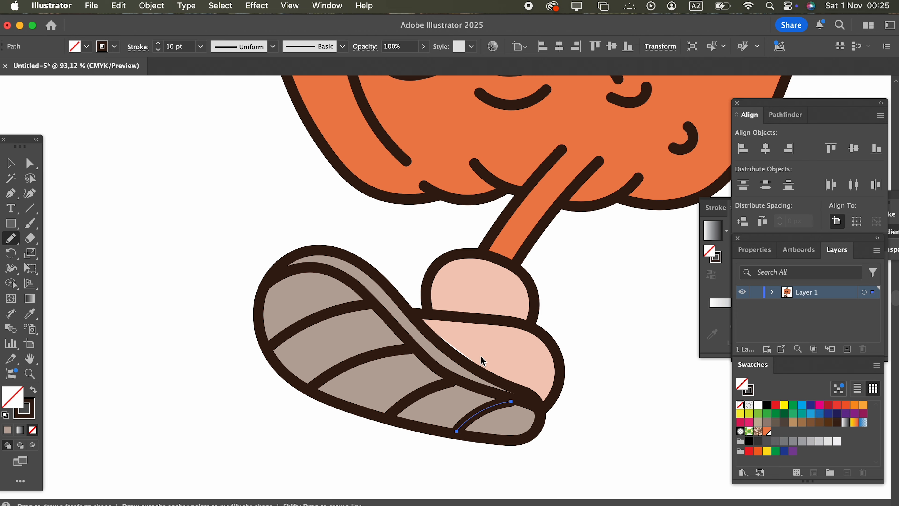
{"action": "mouse_move", "coordinate": [471, 358]}
{"action": "left_mouse_down"}
{"action": "mouse_move", "coordinate": [447, 295]}
{"action": "mouse_move", "coordinate": [413, 246]}
{"action": "mouse_move", "coordinate": [361, 222]}
{"action": "mouse_move", "coordinate": [332, 222]}
{"action": "mouse_move", "coordinate": [294, 255]}
{"action": "left_mouse_up"}
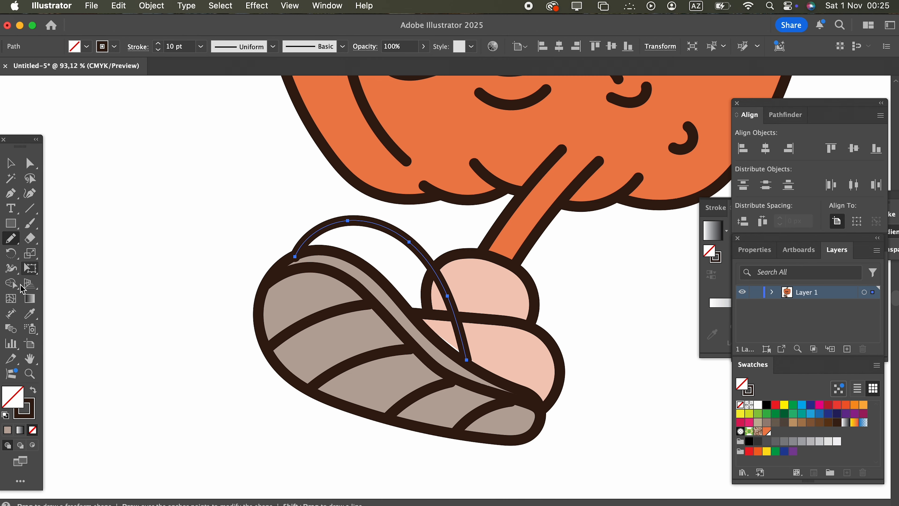
- Fill the arched shoe upper with a dark magenta
{"action": "double_click", "coordinate": [12, 394]}
{"action": "mouse_move", "coordinate": [758, 219]}
{"action": "left_mouse_down"}
{"action": "mouse_move", "coordinate": [759, 203]}
{"action": "mouse_move", "coordinate": [755, 224]}
{"action": "left_mouse_up"}
{"action": "left_click", "coordinate": [680, 205]}
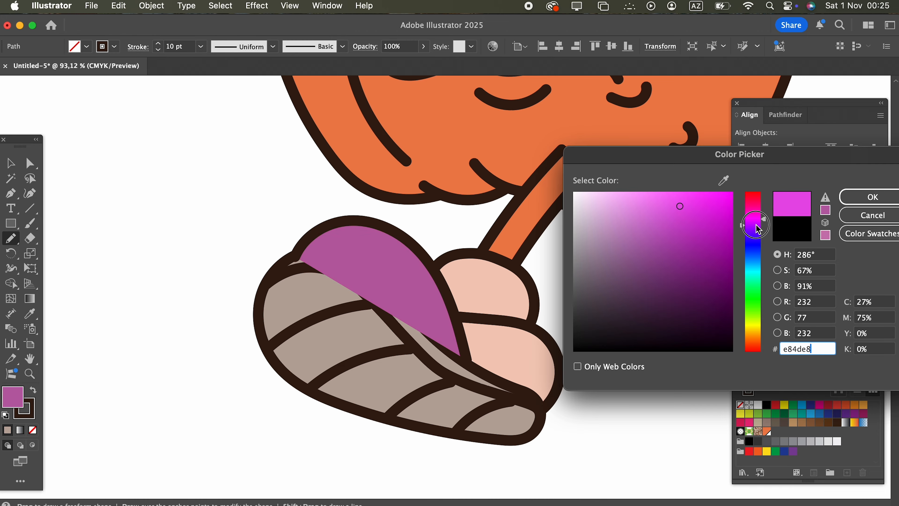
{"action": "left_click", "coordinate": [698, 228]}
{"action": "left_click_drag", "start_coordinate": [743, 224], "coordinate": [745, 212]}
{"action": "left_click", "coordinate": [871, 197]}
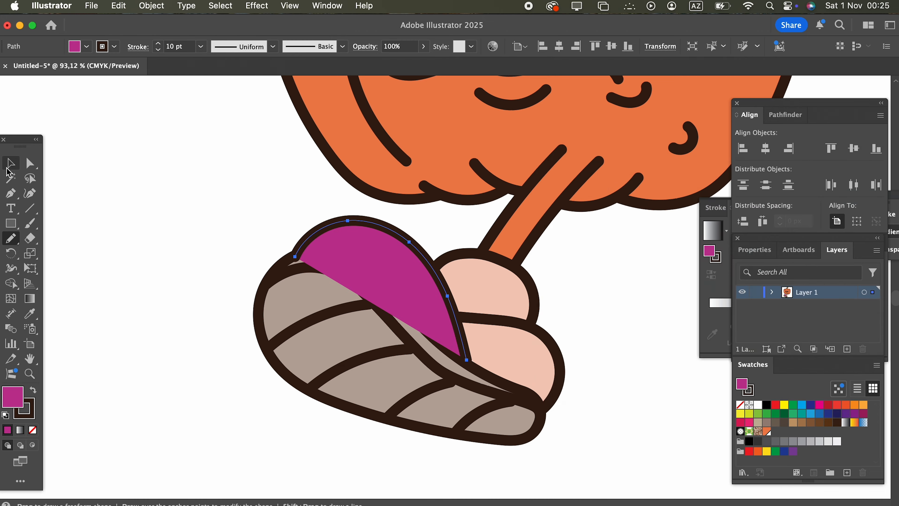
- Send the magenta shoe upper to the back of the stacking order and deselect it
{"action": "left_click", "coordinate": [10, 163]}
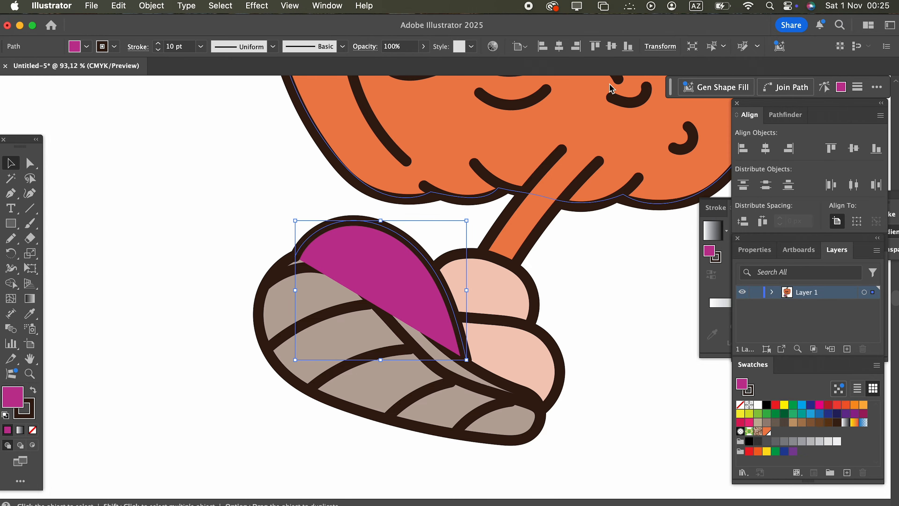
{"action": "left_click", "coordinate": [167, 7]}
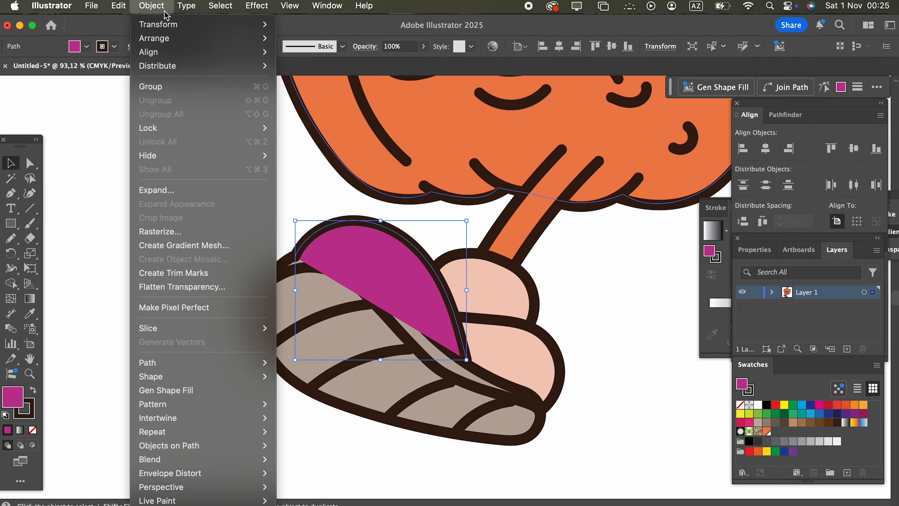
{"action": "mouse_move", "coordinate": [227, 38]}
{"action": "left_click", "coordinate": [316, 81]}
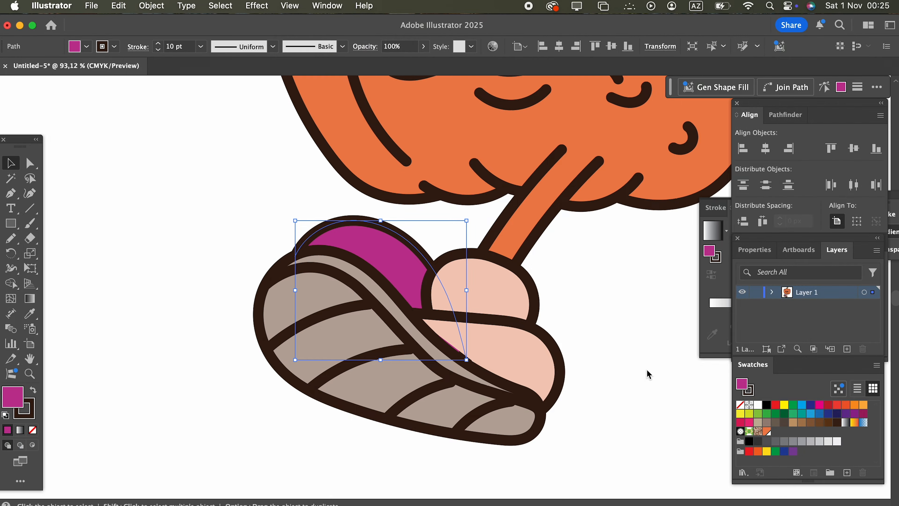
{"action": "left_click", "coordinate": [633, 366]}
{"action": "left_click_drag", "start_coordinate": [628, 364], "coordinate": [507, 326]}
{"action": "left_click_drag", "start_coordinate": [465, 285], "coordinate": [428, 211]}
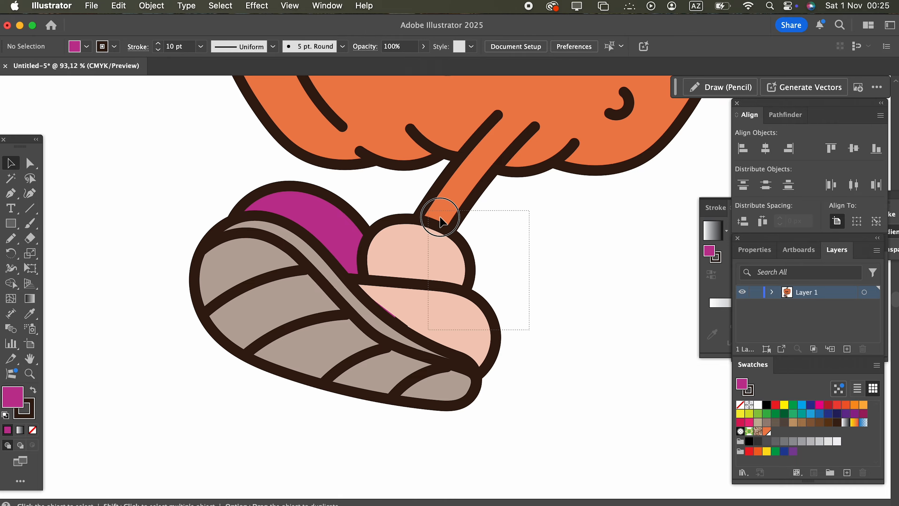
- Restack the magenta shoe upper so it sits in front of the peach parts but behind the beige sole
{"action": "left_click", "coordinate": [345, 237]}
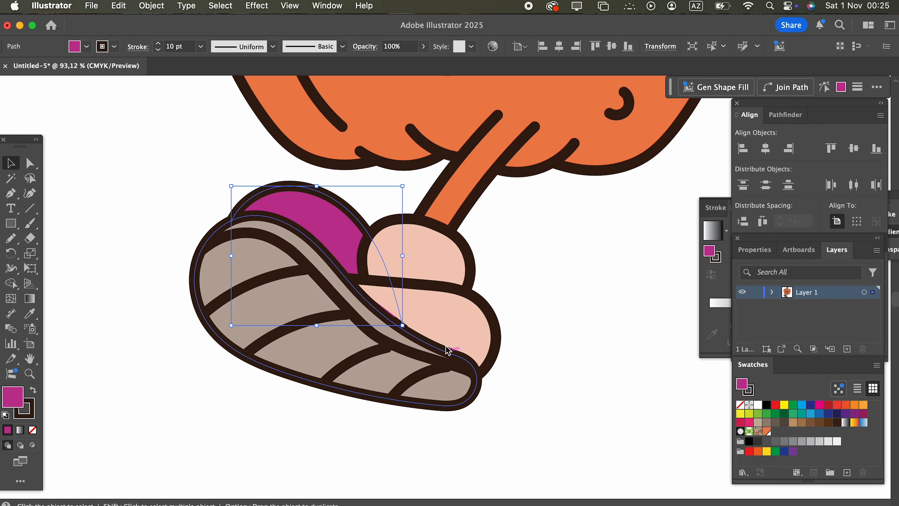
{"action": "left_click", "coordinate": [428, 307]}
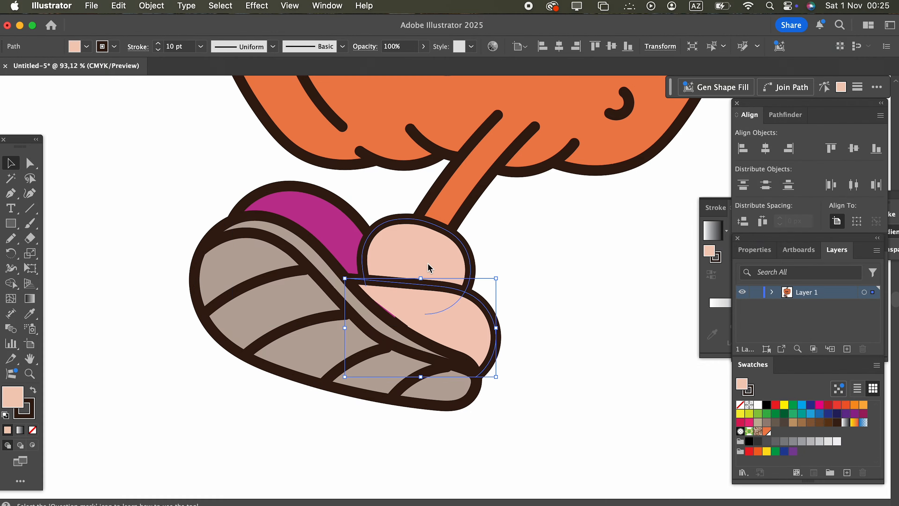
{"action": "left_click", "coordinate": [323, 214]}
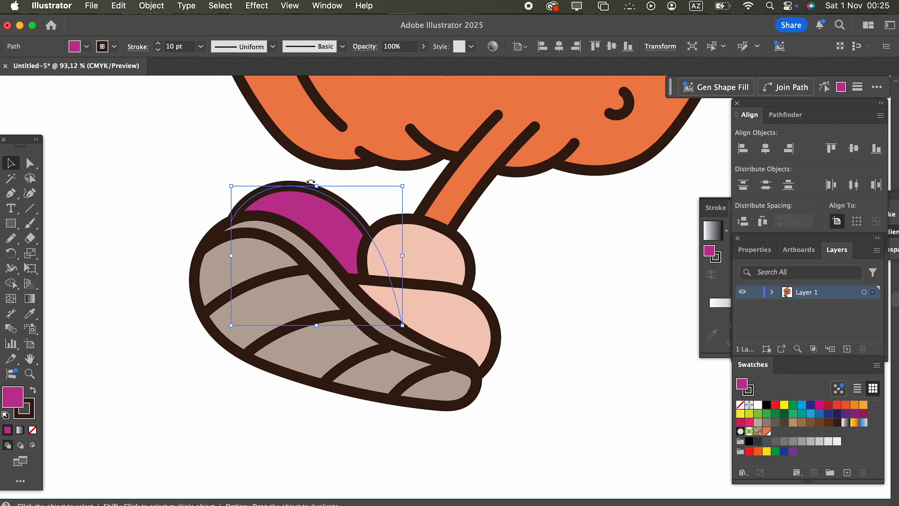
{"action": "key", "text": "super+shift+bracketright"}
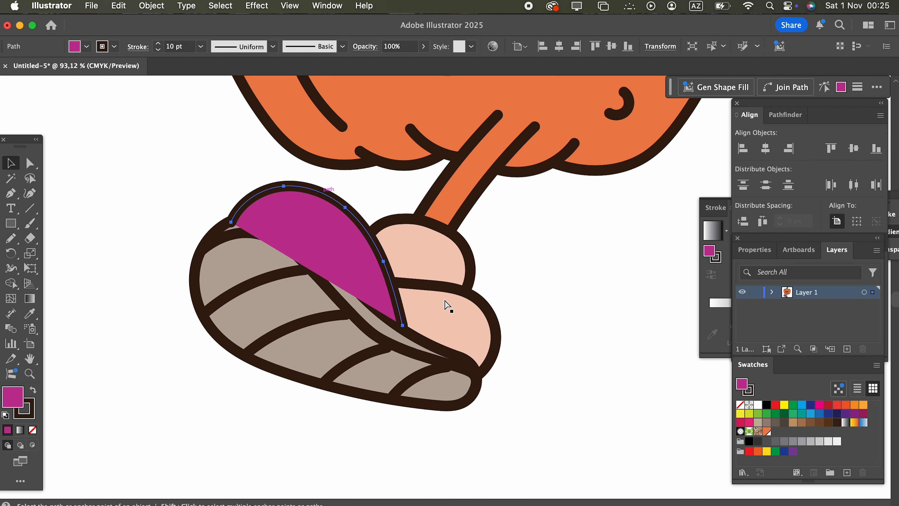
{"action": "key", "text": "super+bracketleft"}
{"action": "key", "text": "super+bracketleft"}
{"action": "key", "text": "super+bracketleft"}
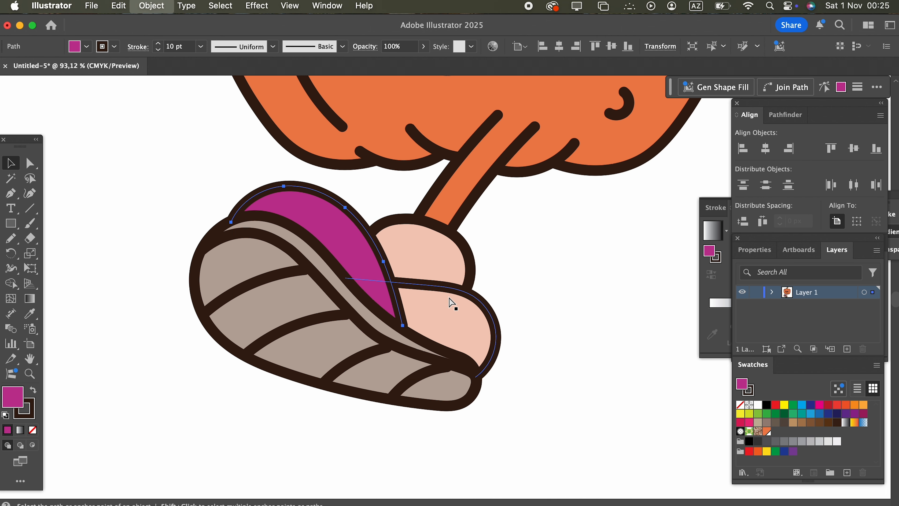
{"action": "key", "text": "super+bracketright"}
{"action": "left_click", "coordinate": [560, 338]}
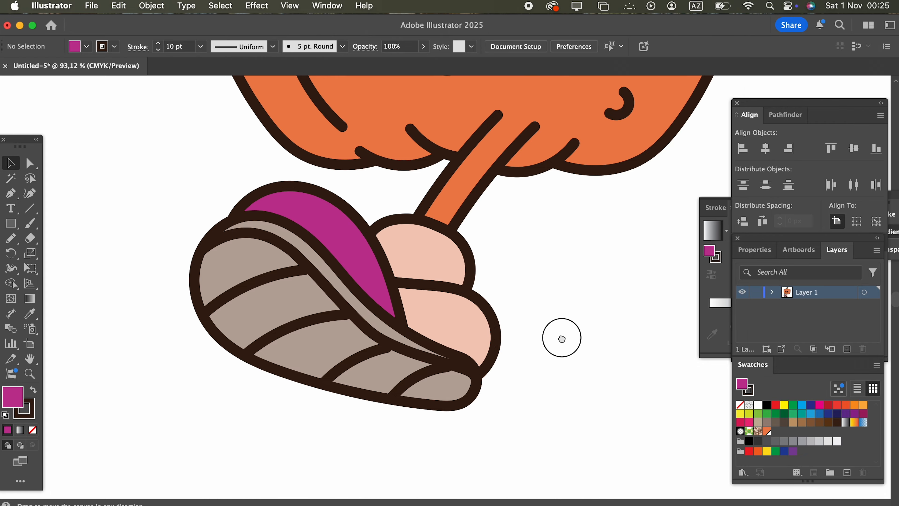
- Recolour the lower peach heel piece with the shoe upper's magenta and extend its lower end point onto the sole's narrow end
{"action": "scroll", "coordinate": [552, 350], "scroll_direction": "right", "scroll_amount": 3}
{"action": "left_click", "coordinate": [442, 327]}
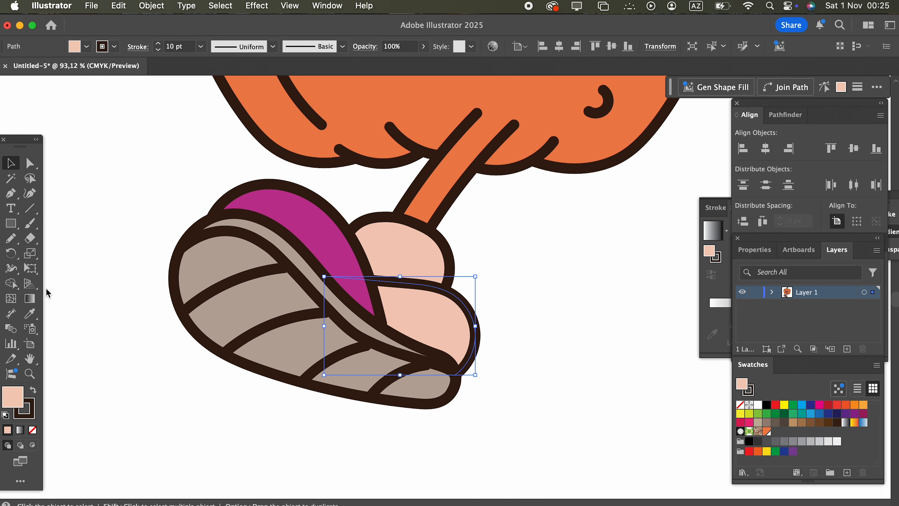
{"action": "left_click", "coordinate": [30, 313]}
{"action": "left_click", "coordinate": [300, 217]}
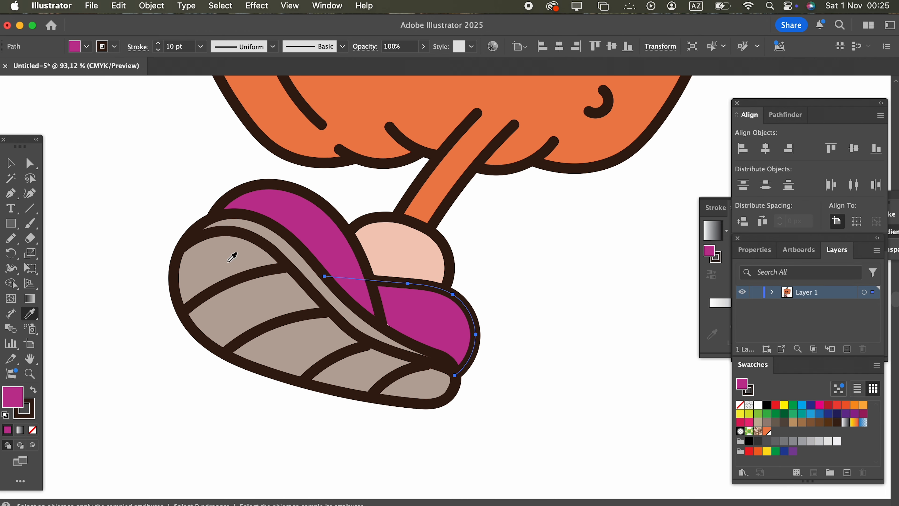
{"action": "left_click", "coordinate": [37, 198]}
{"action": "left_click_drag", "start_coordinate": [452, 380], "coordinate": [443, 386]}
{"action": "left_click", "coordinate": [10, 163]}
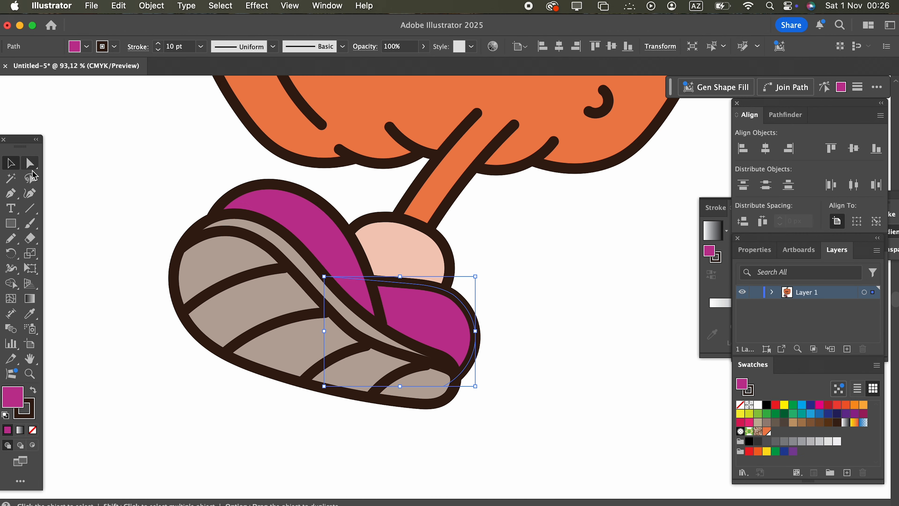
{"action": "left_click", "coordinate": [546, 361]}
- Reshape the magenta upper with the Curvature tool, curving its rear edge inward so it ends inside the heel piece
{"action": "left_click", "coordinate": [395, 312]}
{"action": "left_click", "coordinate": [375, 300]}
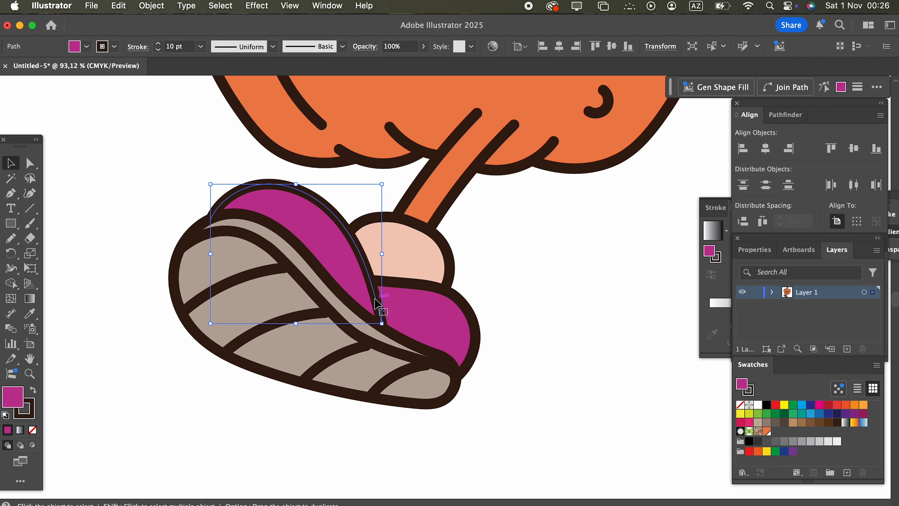
{"action": "left_click", "coordinate": [29, 193]}
{"action": "left_click_drag", "start_coordinate": [382, 323], "coordinate": [398, 303]}
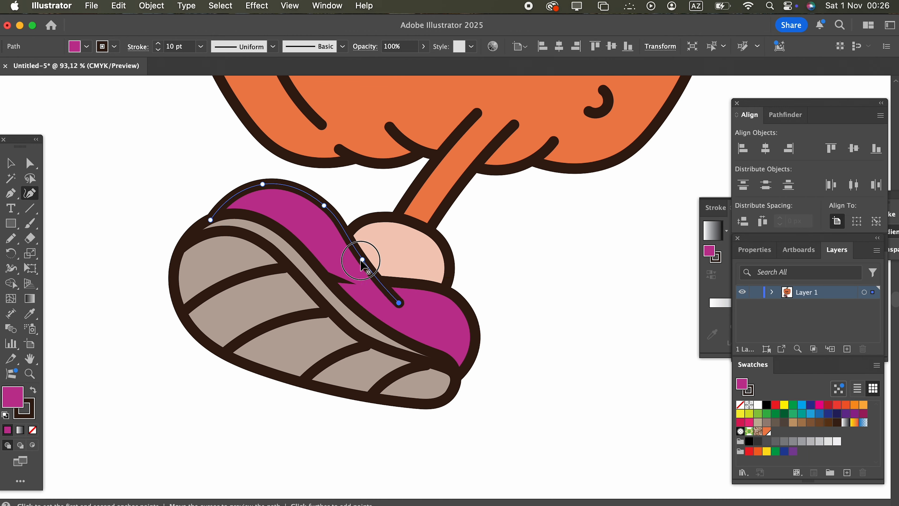
{"action": "left_click_drag", "start_coordinate": [361, 261], "coordinate": [361, 268]}
{"action": "left_click_drag", "start_coordinate": [326, 207], "coordinate": [241, 182]}
{"action": "key", "text": "z"}
{"action": "left_click_drag", "start_coordinate": [312, 230], "coordinate": [418, 332]}
{"action": "left_click", "coordinate": [35, 199]}
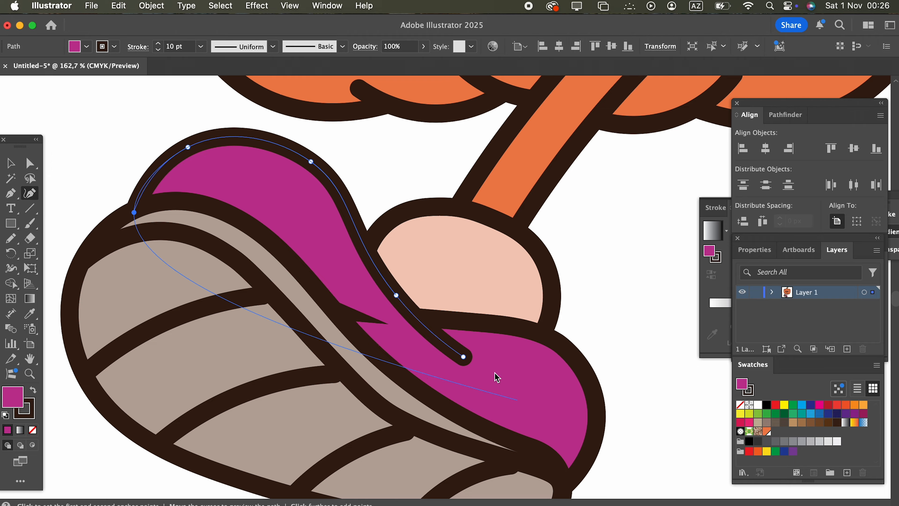
{"action": "left_click_drag", "start_coordinate": [396, 296], "coordinate": [392, 304]}
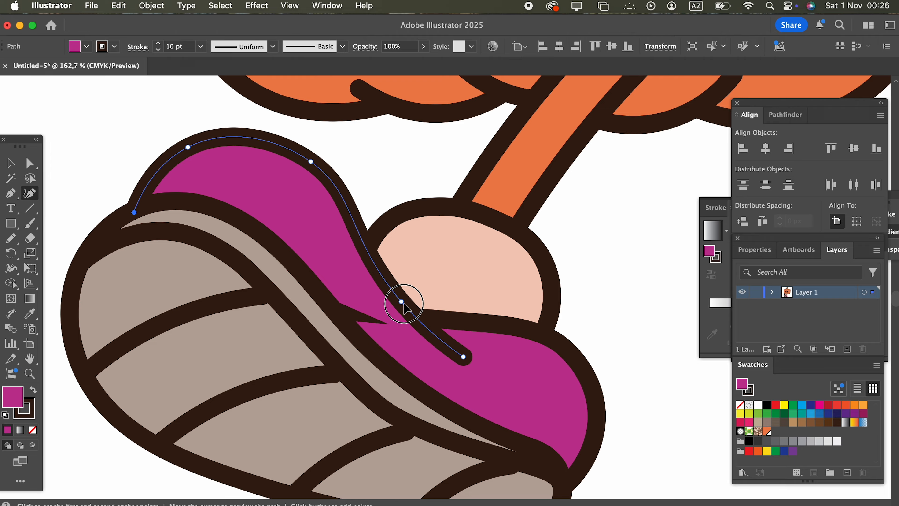
- Shorten the magenta heel piece's front end back to the upper's rear edge, and deselect it
{"action": "left_click", "coordinate": [10, 163]}
{"action": "left_click", "coordinate": [558, 346]}
{"action": "left_click", "coordinate": [29, 193]}
{"action": "left_click", "coordinate": [434, 323]}
{"action": "mouse_move", "coordinate": [334, 311]}
{"action": "left_mouse_down"}
{"action": "mouse_move", "coordinate": [338, 262]}
{"action": "mouse_move", "coordinate": [251, 288]}
{"action": "left_mouse_up"}
{"action": "key", "text": "z"}
{"action": "left_click", "coordinate": [8, 160]}
{"action": "left_click", "coordinate": [110, 212]}
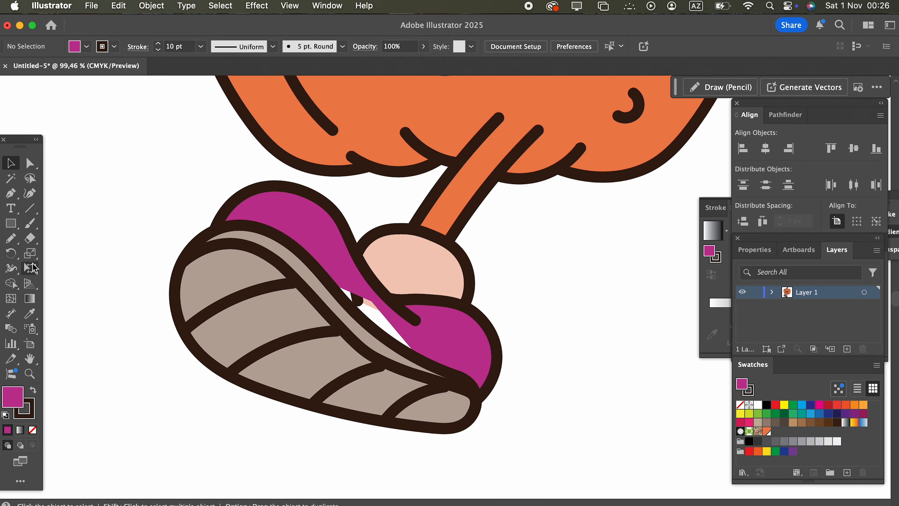
- Draw a closed patch over the white gap in the shoe, with the upper's magenta as fill and no stroke
{"action": "left_click", "coordinate": [11, 238]}
{"action": "mouse_move", "coordinate": [414, 368]}
{"action": "left_mouse_down"}
{"action": "mouse_move", "coordinate": [284, 294]}
{"action": "mouse_move", "coordinate": [308, 279]}
{"action": "mouse_move", "coordinate": [349, 293]}
{"action": "mouse_move", "coordinate": [450, 353]}
{"action": "left_mouse_up"}
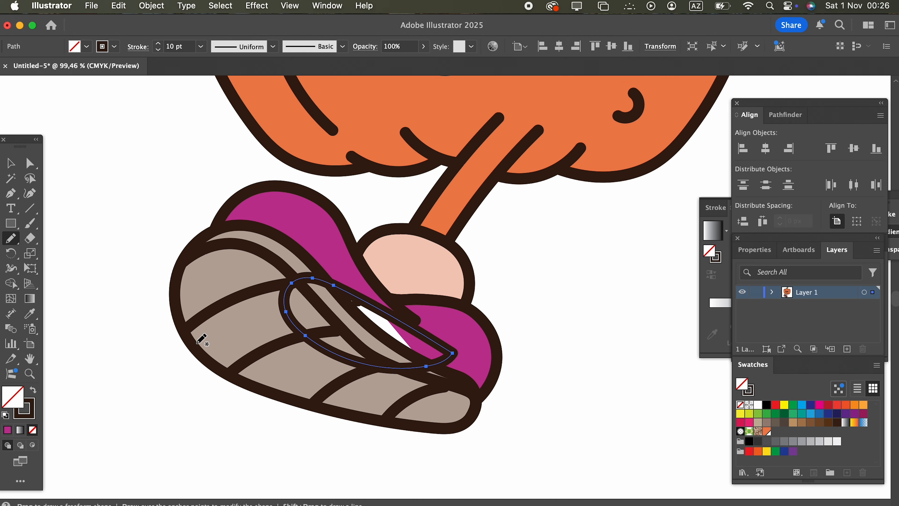
{"action": "left_click", "coordinate": [36, 318]}
{"action": "left_click", "coordinate": [301, 235]}
{"action": "left_click", "coordinate": [26, 418]}
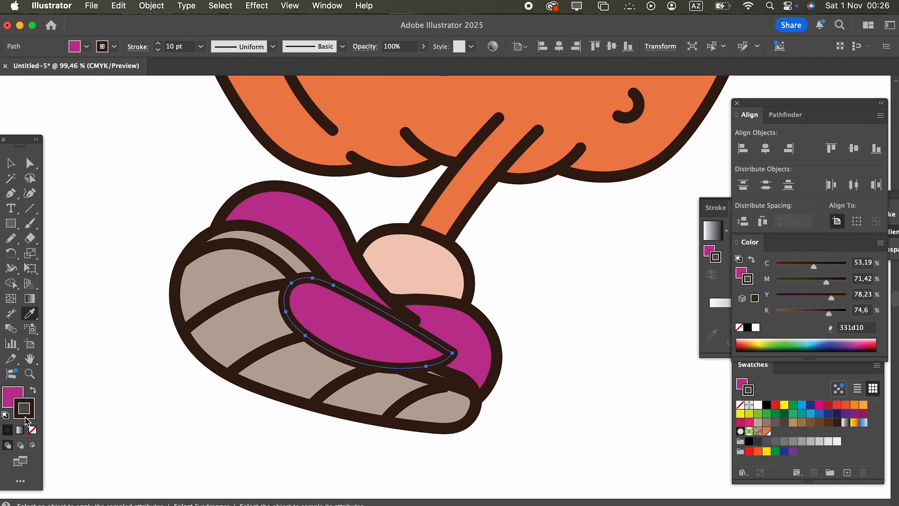
{"action": "left_click", "coordinate": [35, 431]}
- Shift and slightly rotate the magenta patch to cover the gap, and send it backward behind the sole and the dark outlines
{"action": "left_click", "coordinate": [12, 164]}
{"action": "left_click_drag", "start_coordinate": [392, 356], "coordinate": [393, 347]}
{"action": "left_click_drag", "start_coordinate": [458, 366], "coordinate": [455, 377]}
{"action": "left_click", "coordinate": [152, 6]}
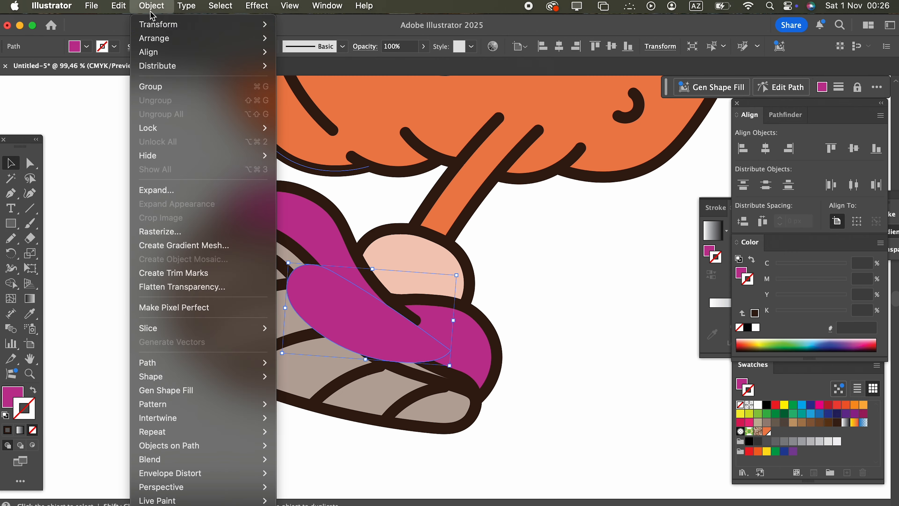
{"action": "mouse_move", "coordinate": [154, 43]}
{"action": "left_click", "coordinate": [380, 66]}
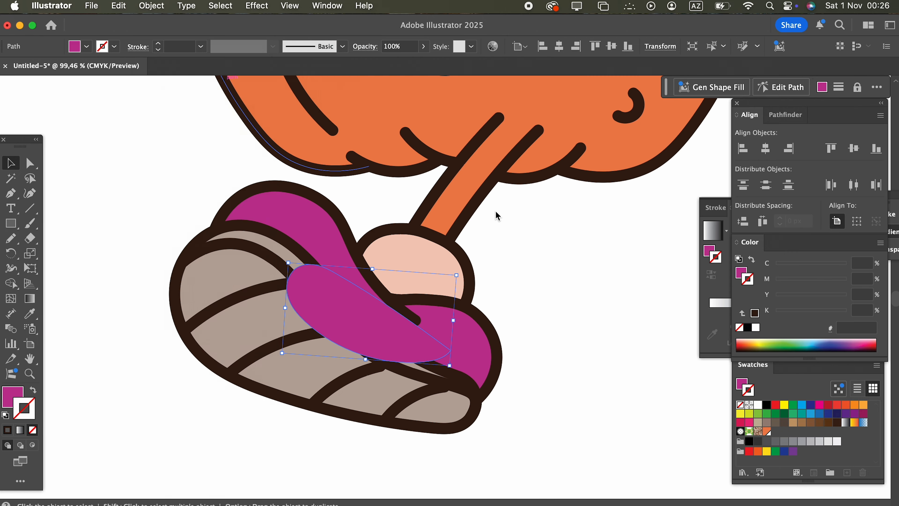
{"action": "key", "text": "super+odiaeresis"}
{"action": "key", "text": "super+odiaeresis"}
{"action": "key", "text": "super+odiaeresis"}
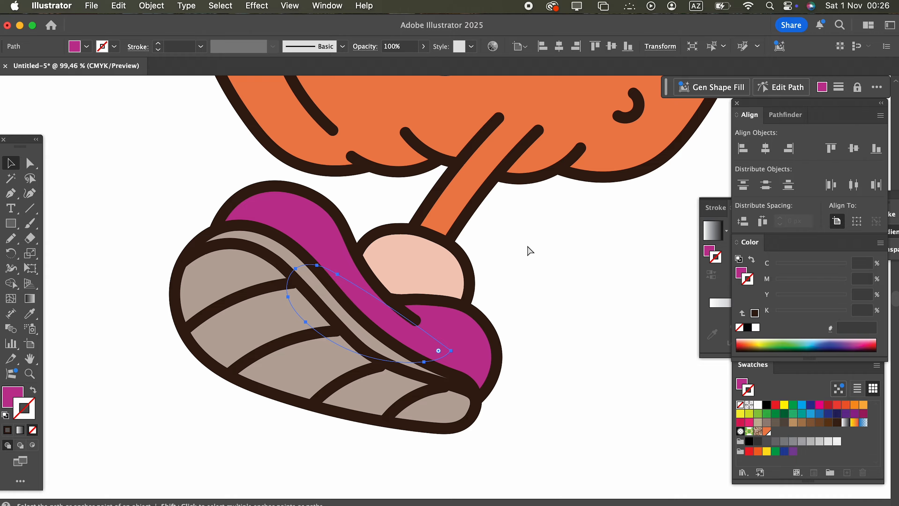
- Draw a rounded sock cuff freehand over the ankle and give it the peach fill and 10 pt dark brown stroke of the existing sock
{"action": "left_click", "coordinate": [528, 246]}
{"action": "left_click_drag", "start_coordinate": [558, 396], "coordinate": [322, 308]}
{"action": "left_click_drag", "start_coordinate": [474, 383], "coordinate": [423, 356]}
{"action": "left_click_drag", "start_coordinate": [403, 321], "coordinate": [489, 332]}
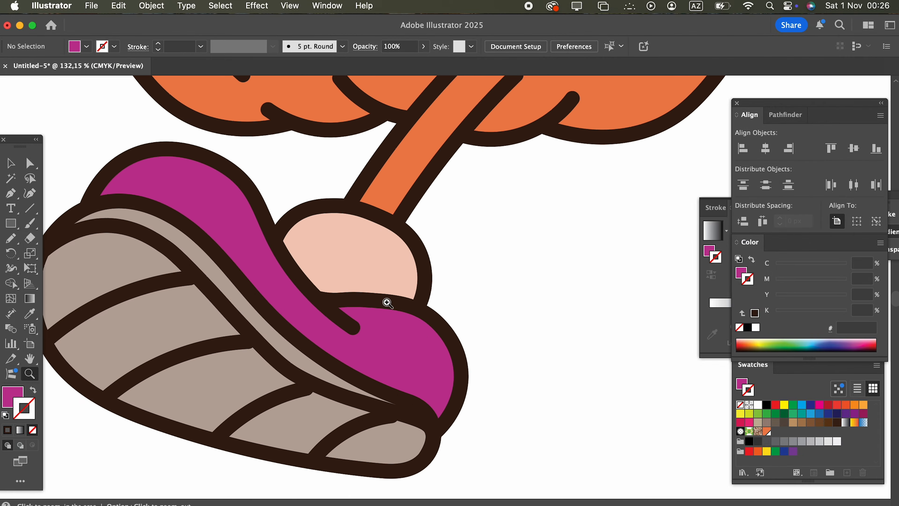
{"action": "left_click", "coordinate": [10, 239]}
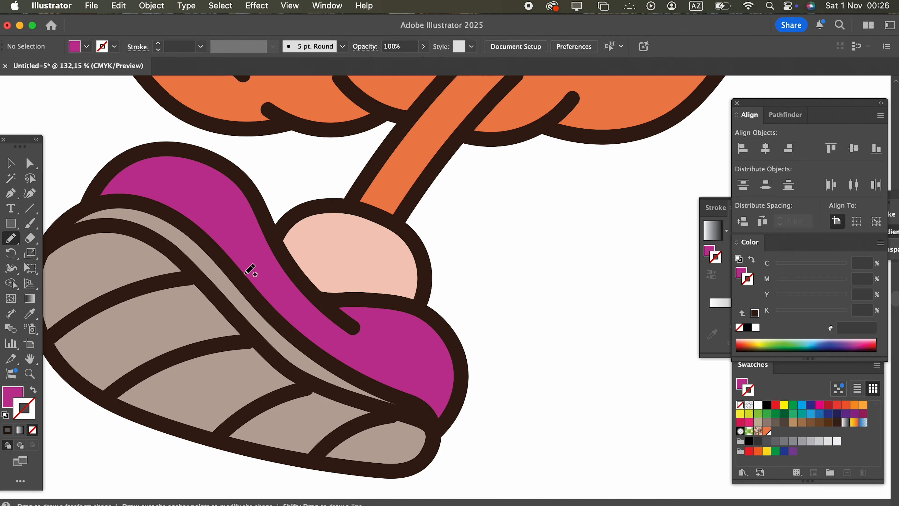
{"action": "mouse_move", "coordinate": [316, 317]}
{"action": "left_mouse_down"}
{"action": "mouse_move", "coordinate": [357, 269]}
{"action": "mouse_move", "coordinate": [320, 313]}
{"action": "left_mouse_up"}
{"action": "left_click", "coordinate": [34, 317]}
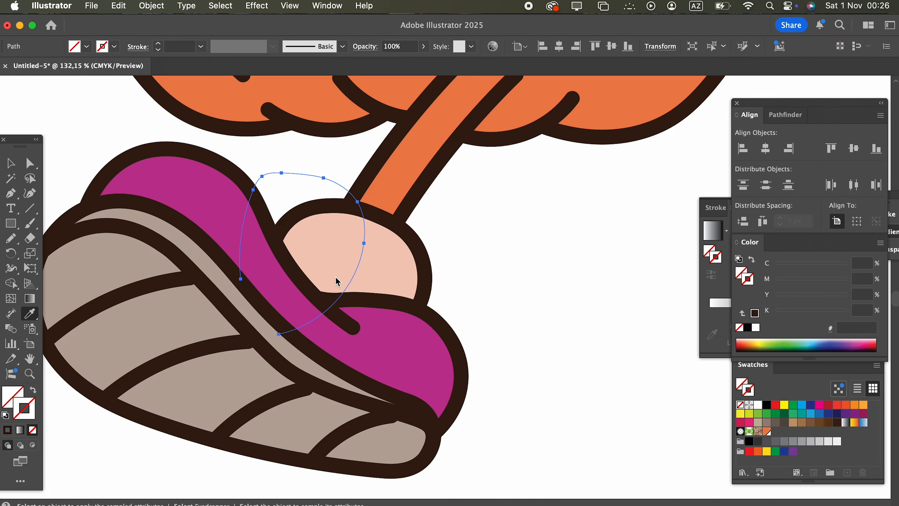
{"action": "left_click", "coordinate": [374, 262]}
- Send the new cuff and the lower sock piece backward together, behind the shoe's magenta upper, and deselect them
{"action": "left_click", "coordinate": [18, 164]}
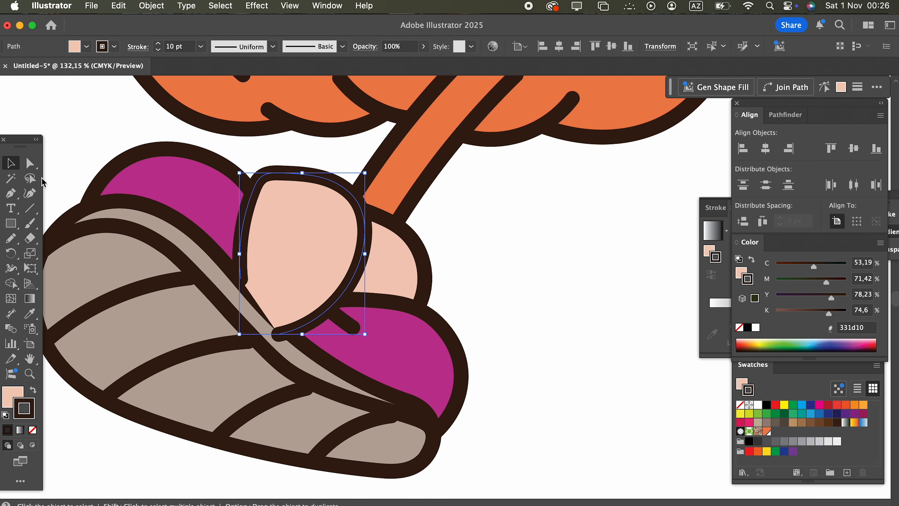
{"action": "left_click", "coordinate": [402, 267], "text": "shift"}
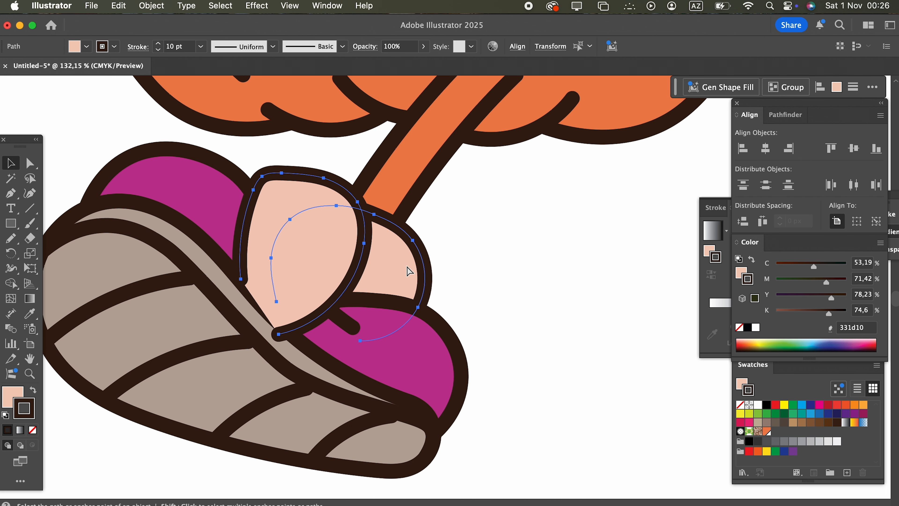
{"action": "key", "text": "super+["}
{"action": "key", "text": "super+["}
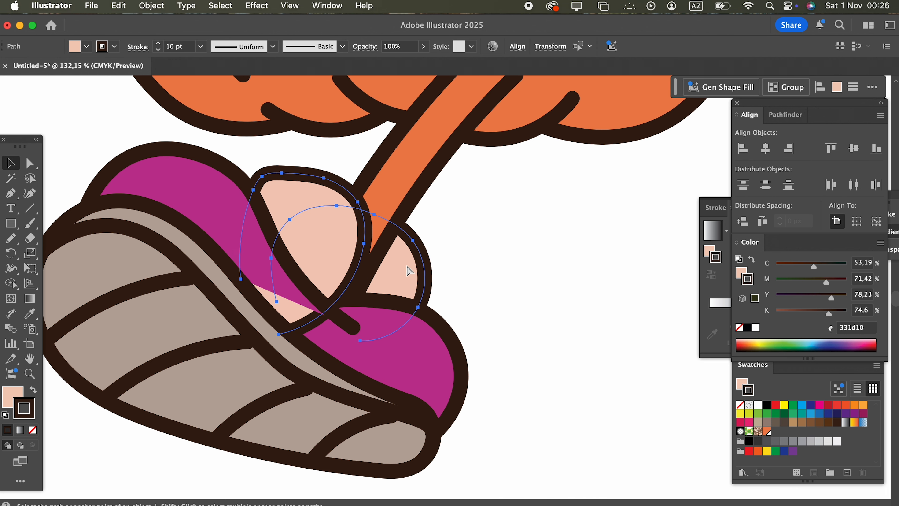
{"action": "left_click", "coordinate": [523, 298]}
- Move the sock cuff slightly up and to the right so it sits around the bottom of the leg
{"action": "key", "text": "space"}
{"action": "left_click_drag", "start_coordinate": [520, 299], "coordinate": [496, 341]}
{"action": "key", "text": "z"}
{"action": "left_click", "coordinate": [11, 163]}
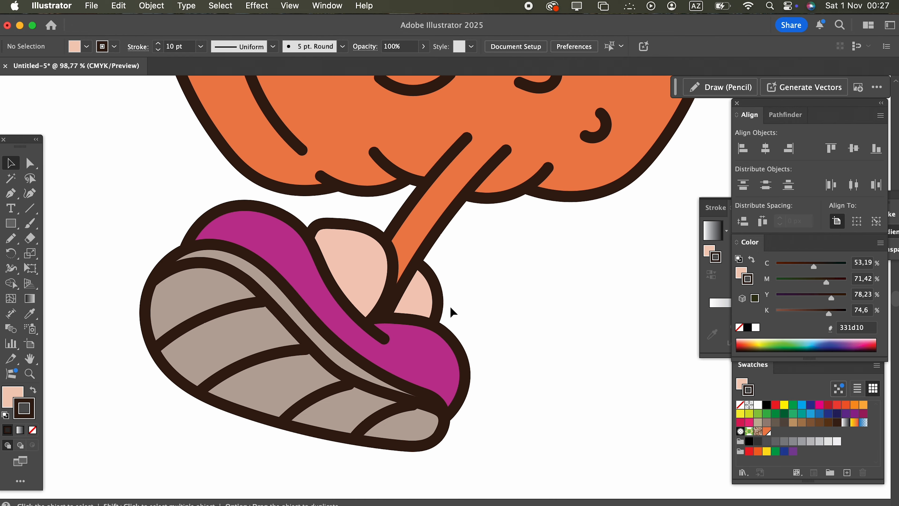
{"action": "left_click", "coordinate": [436, 302]}
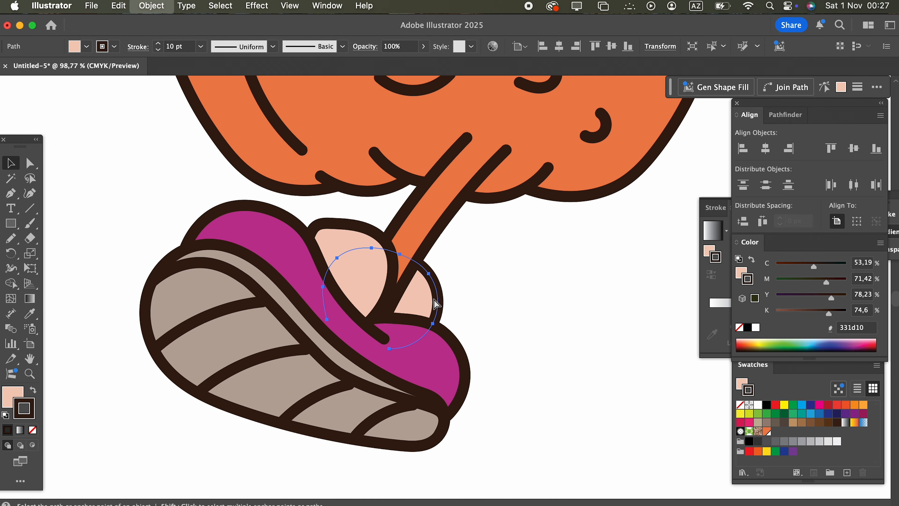
{"action": "left_click", "coordinate": [487, 325]}
{"action": "left_click_drag", "start_coordinate": [352, 270], "coordinate": [367, 256]}
{"action": "left_click", "coordinate": [473, 299]}
{"action": "key", "text": "z"}
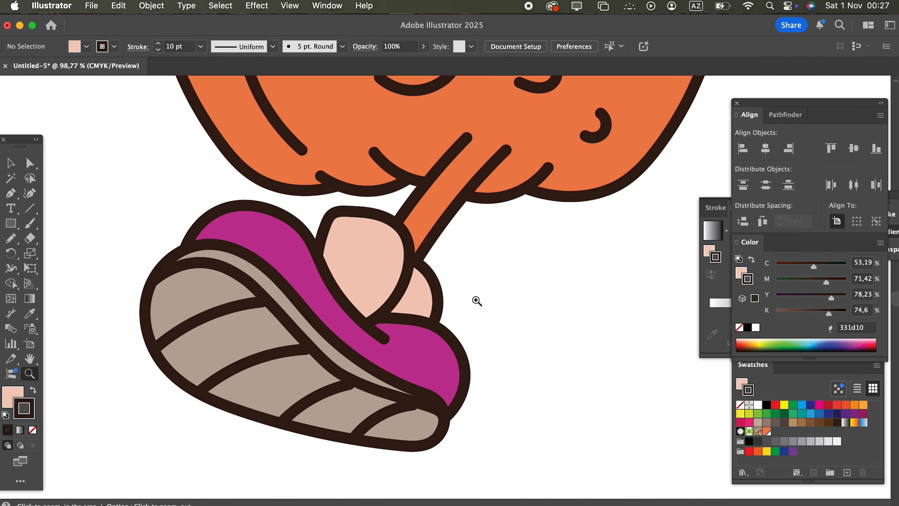
- Reshape the sock cuff with the Curvature tool, pulling its upper rear corner outward toward the leg, and deselect it
{"action": "left_click_drag", "start_coordinate": [474, 300], "coordinate": [572, 365]}
{"action": "left_click", "coordinate": [6, 166]}
{"action": "left_click", "coordinate": [317, 249]}
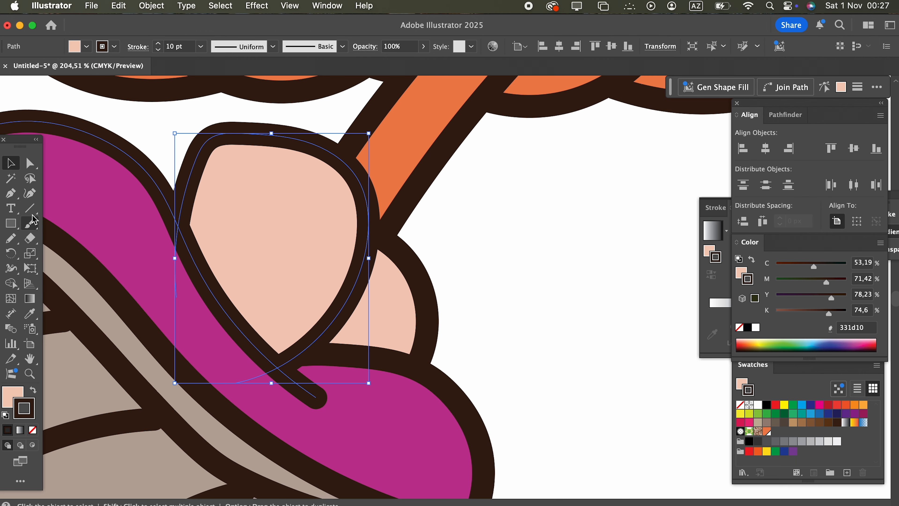
{"action": "left_click", "coordinate": [30, 193]}
{"action": "left_click_drag", "start_coordinate": [361, 182], "coordinate": [380, 173]}
{"action": "key", "text": "super+z"}
{"action": "key", "text": "z"}
{"action": "left_click_drag", "start_coordinate": [368, 237], "coordinate": [152, 234]}
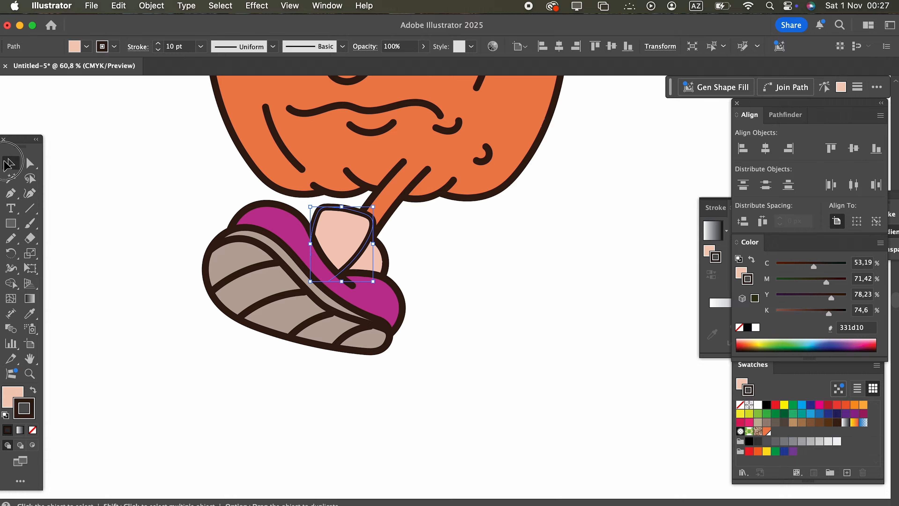
{"action": "left_click", "coordinate": [10, 164]}
{"action": "left_click", "coordinate": [422, 251]}
- Draw a curved fold line with the Pencil down the sock cuff, ending at the shoe's opening
{"action": "key", "text": "z"}
{"action": "left_click_drag", "start_coordinate": [423, 251], "coordinate": [604, 355]}
{"action": "left_click", "coordinate": [15, 240]}
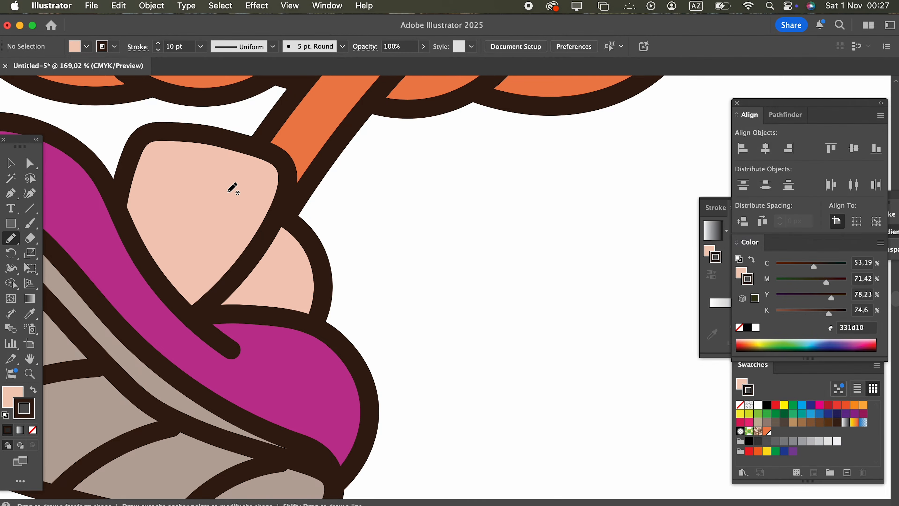
{"action": "mouse_move", "coordinate": [241, 180]}
{"action": "left_mouse_down"}
{"action": "mouse_move", "coordinate": [201, 252]}
{"action": "mouse_move", "coordinate": [162, 285]}
{"action": "left_mouse_up"}
{"action": "key", "text": "z"}
{"action": "left_click_drag", "start_coordinate": [228, 257], "coordinate": [80, 243]}
- Draw a small pull-tab loop with the Pencil at the back of the shoe, above the heel, and deselect it
{"action": "left_click_drag", "start_coordinate": [151, 232], "coordinate": [435, 276]}
{"action": "left_click", "coordinate": [11, 239]}
{"action": "key", "text": "z"}
{"action": "left_click_drag", "start_coordinate": [298, 244], "coordinate": [85, 245]}
{"action": "left_click_drag", "start_coordinate": [396, 308], "coordinate": [520, 333]}
{"action": "left_click", "coordinate": [11, 238]}
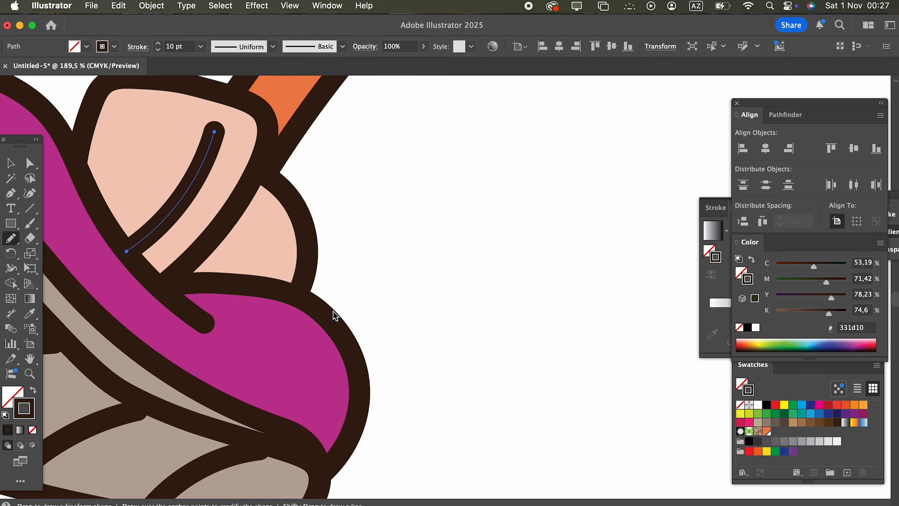
{"action": "mouse_move", "coordinate": [309, 293]}
{"action": "left_mouse_down"}
{"action": "mouse_move", "coordinate": [393, 231]}
{"action": "mouse_move", "coordinate": [327, 303]}
{"action": "mouse_move", "coordinate": [269, 256]}
{"action": "mouse_move", "coordinate": [176, 251]}
{"action": "left_mouse_up"}
{"action": "key", "text": "z"}
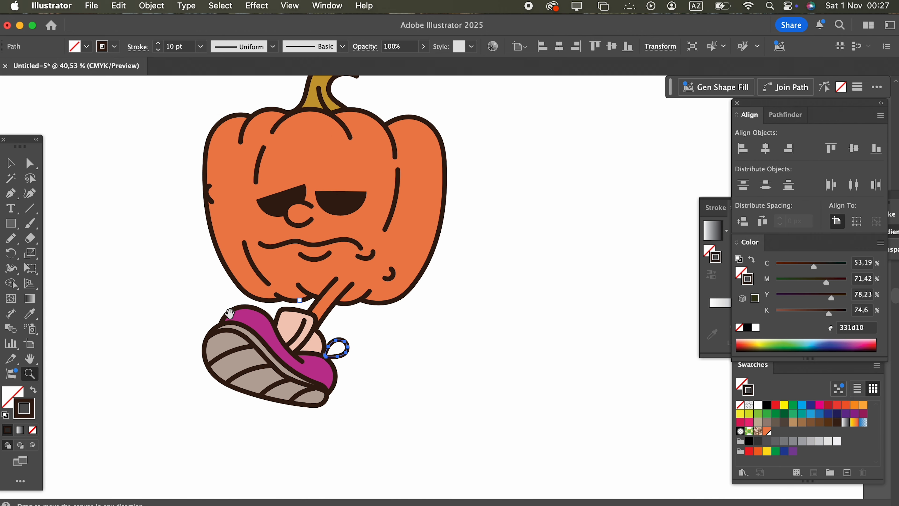
{"action": "left_click", "coordinate": [8, 162]}
{"action": "left_click", "coordinate": [373, 441]}
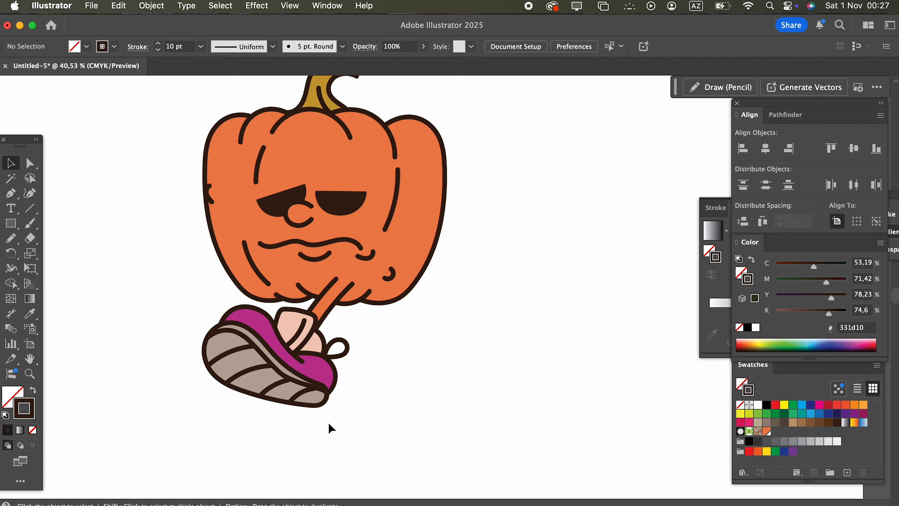
- Select all parts of the leg, sock and shoe together and group them
{"action": "key", "text": "z"}
{"action": "left_click_drag", "start_coordinate": [300, 409], "coordinate": [426, 473]}
{"action": "left_click", "coordinate": [13, 166]}
{"action": "key", "text": "z"}
{"action": "left_click_drag", "start_coordinate": [372, 349], "coordinate": [335, 382]}
{"action": "left_click", "coordinate": [11, 164]}
{"action": "left_click_drag", "start_coordinate": [386, 460], "coordinate": [159, 308]}
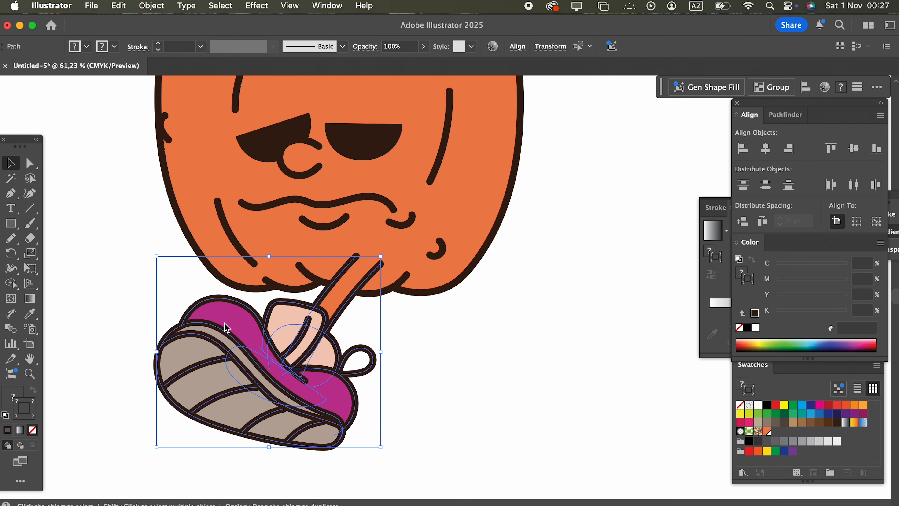
{"action": "left_click", "coordinate": [151, 5]}
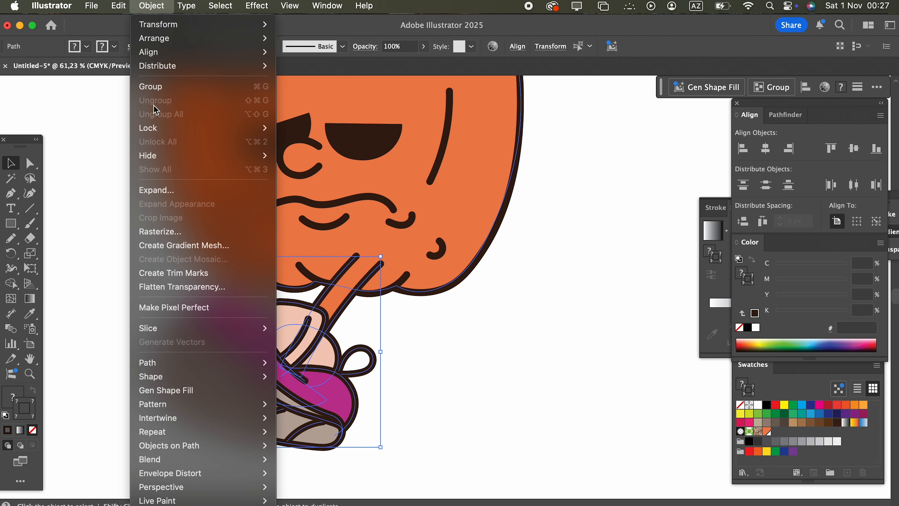
{"action": "left_click", "coordinate": [151, 86]}
- Duplicate the leg group in place, rotate the copy counterclockwise and move it to the right of the original
{"action": "left_click", "coordinate": [119, 6]}
{"action": "left_click", "coordinate": [129, 78]}
{"action": "left_click", "coordinate": [119, 6]}
{"action": "left_click", "coordinate": [138, 100]}
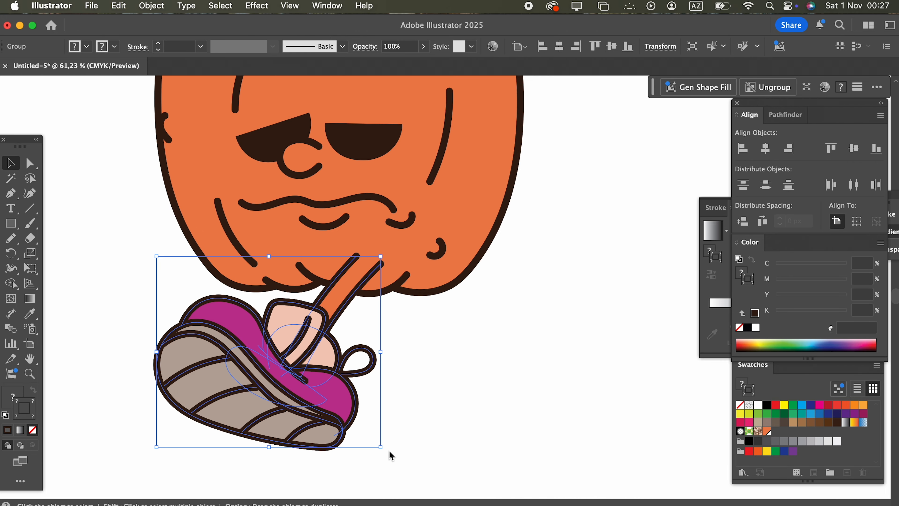
{"action": "left_click_drag", "start_coordinate": [389, 455], "coordinate": [407, 355]}
{"action": "left_click_drag", "start_coordinate": [314, 363], "coordinate": [369, 372]}
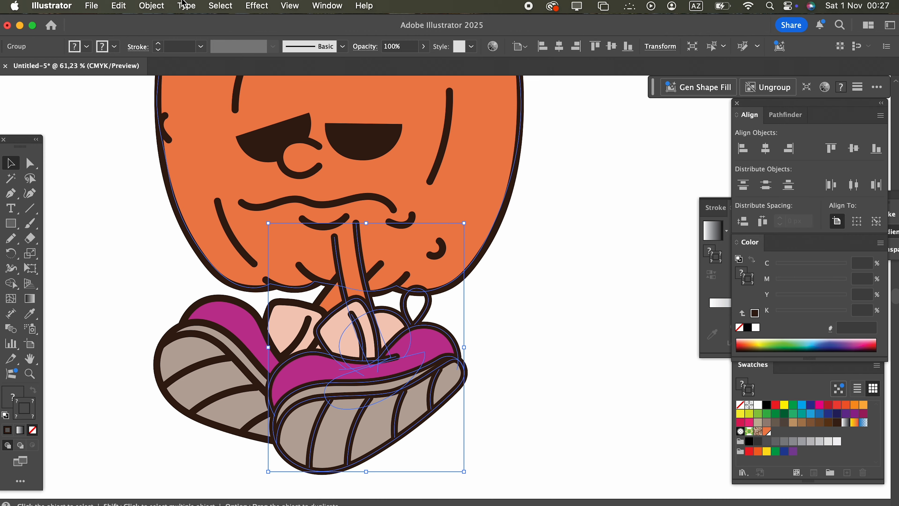
- Send the copied leg to the back, behind the pumpkin, and move it right beside the first shoe
{"action": "left_click", "coordinate": [154, 7]}
{"action": "mouse_move", "coordinate": [170, 36]}
{"action": "left_click", "coordinate": [311, 81]}
{"action": "left_click", "coordinate": [516, 387]}
{"action": "left_click_drag", "start_coordinate": [424, 386], "coordinate": [453, 377]}
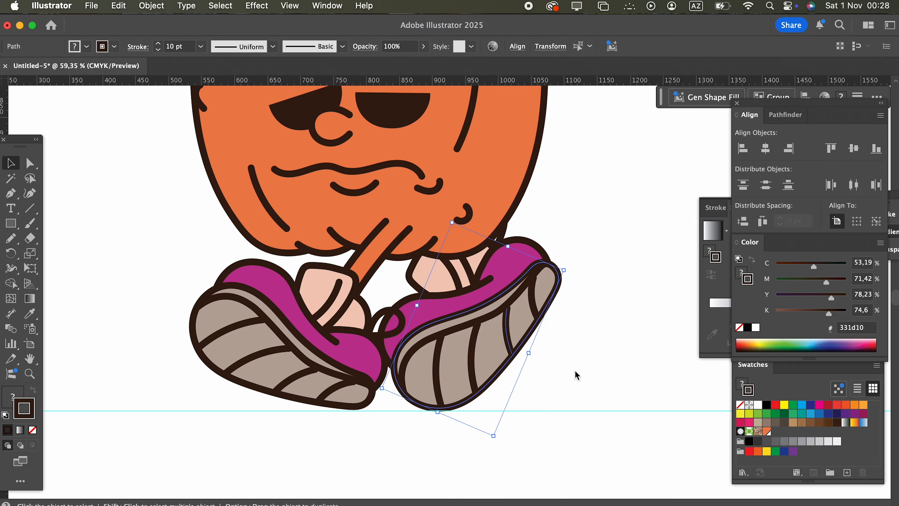
- Delete the tread lines and the beige sole shapes from the copied shoe
{"action": "left_click", "coordinate": [574, 372]}
{"action": "left_click", "coordinate": [476, 348]}
{"action": "left_click", "coordinate": [476, 348]}
{"action": "key", "text": "Delete"}
{"action": "left_click", "coordinate": [436, 375]}
{"action": "key", "text": "Delete"}
{"action": "left_click", "coordinate": [510, 329]}
{"action": "key", "text": "Delete"}
{"action": "left_click", "coordinate": [540, 308]}
{"action": "key", "text": "Delete"}
{"action": "left_click", "coordinate": [532, 340]}
{"action": "key", "text": "Delete"}
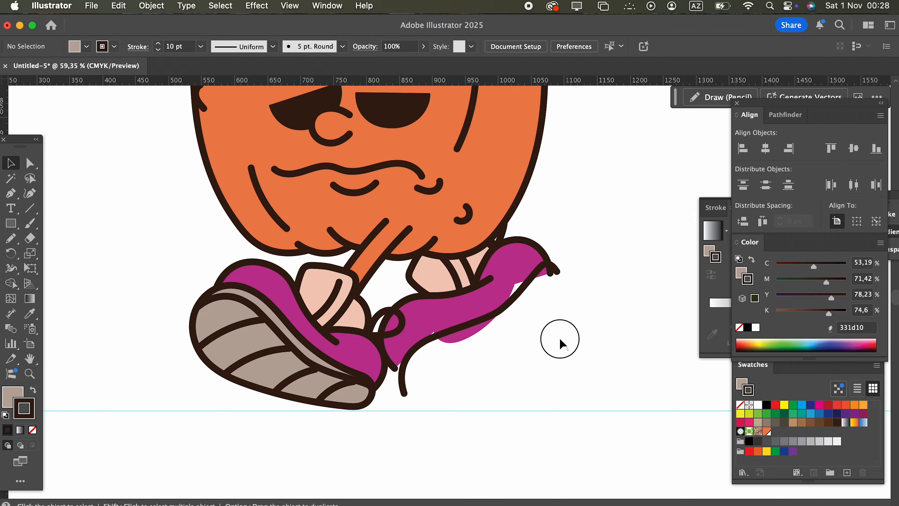
- Lower the copied leg beneath the pumpkin and shift both legs to the left
{"action": "left_click_drag", "start_coordinate": [453, 273], "coordinate": [439, 339]}
{"action": "left_click", "coordinate": [209, 287], "text": "shift"}
{"action": "left_click", "coordinate": [627, 379]}
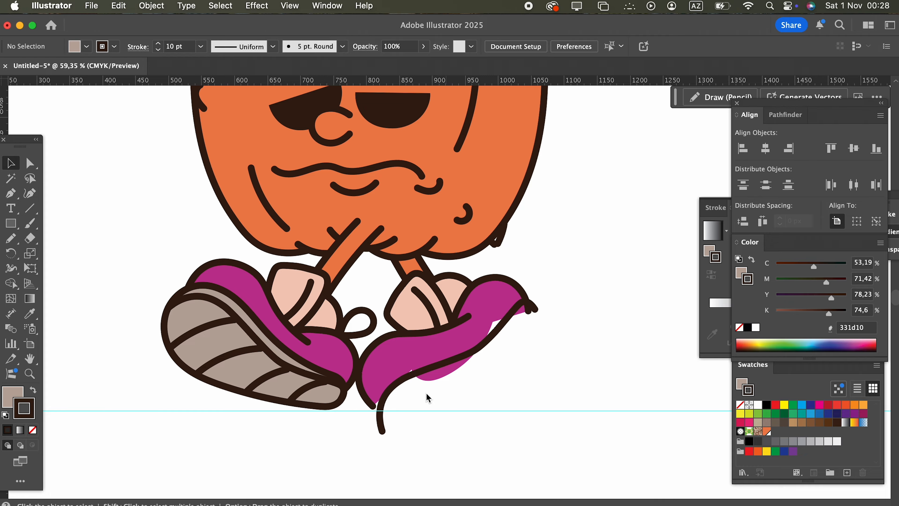
- Delete the leftover sole edge lines from the copied shoe and draw a new curved sole outline from toe to heel
{"action": "left_click", "coordinate": [411, 384]}
{"action": "key", "text": "Delete"}
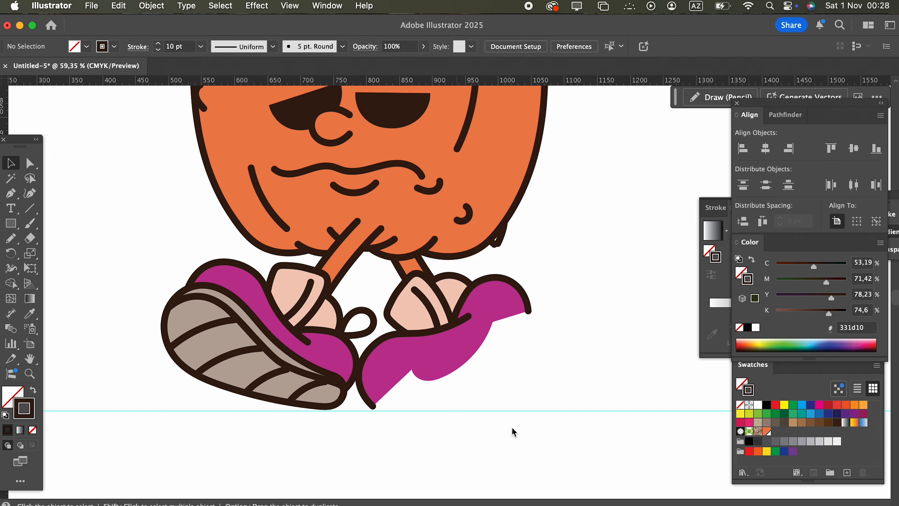
{"action": "left_click", "coordinate": [17, 243]}
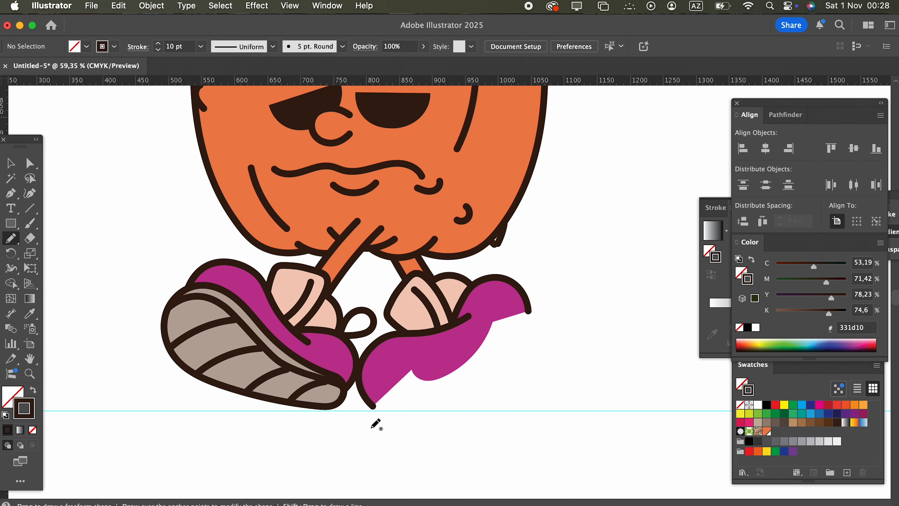
{"action": "mouse_move", "coordinate": [372, 407]}
{"action": "left_mouse_down"}
{"action": "mouse_move", "coordinate": [405, 408]}
{"action": "mouse_move", "coordinate": [460, 387]}
{"action": "mouse_move", "coordinate": [523, 339]}
{"action": "mouse_move", "coordinate": [535, 310]}
{"action": "mouse_move", "coordinate": [385, 355]}
{"action": "mouse_move", "coordinate": [555, 333]}
{"action": "left_mouse_up"}
{"action": "key", "text": "z"}
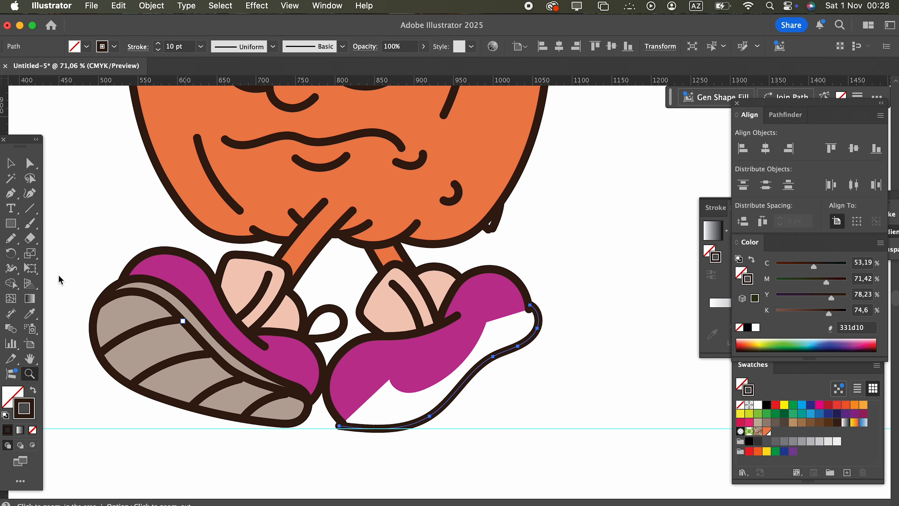
- Give the new sole the first sole's beige fill and dark stroke, and pull its toe end inside the upper with the Curvature tool
{"action": "left_click", "coordinate": [30, 313]}
{"action": "left_click", "coordinate": [249, 400]}
{"action": "key", "text": "z"}
{"action": "left_click_drag", "start_coordinate": [487, 394], "coordinate": [487, 395]}
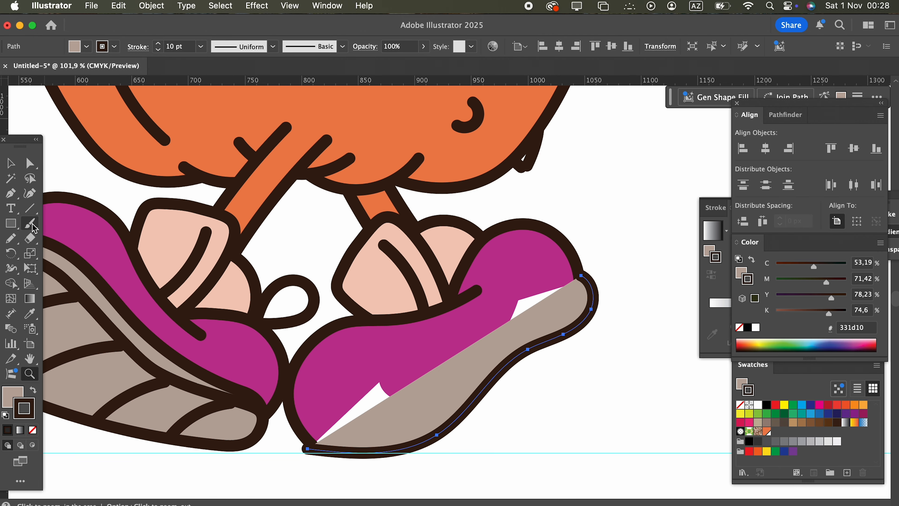
{"action": "left_click", "coordinate": [30, 194]}
{"action": "left_click_drag", "start_coordinate": [307, 448], "coordinate": [326, 440]}
{"action": "key", "text": "super+space"}
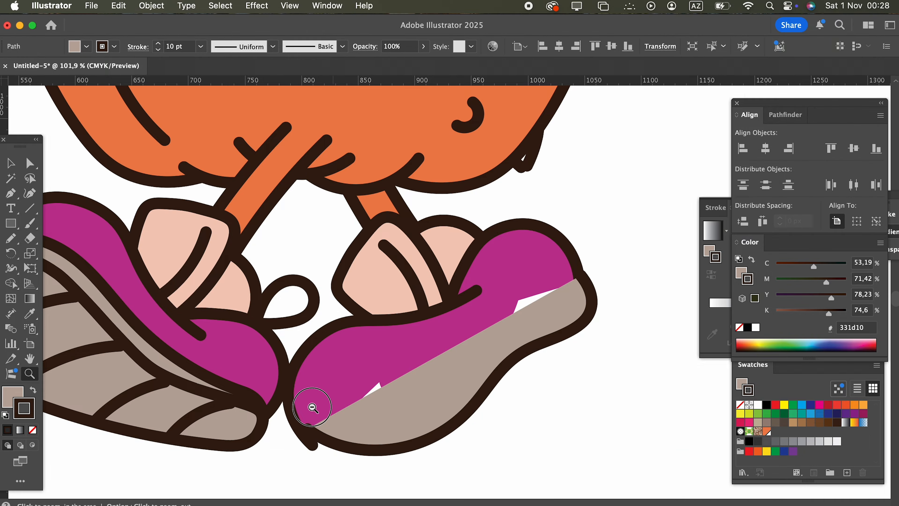
{"action": "left_click_drag", "start_coordinate": [325, 408], "coordinate": [301, 423]}
- Send the new beige sole to the back, behind the magenta upper, and deselect it
{"action": "left_click", "coordinate": [10, 163]}
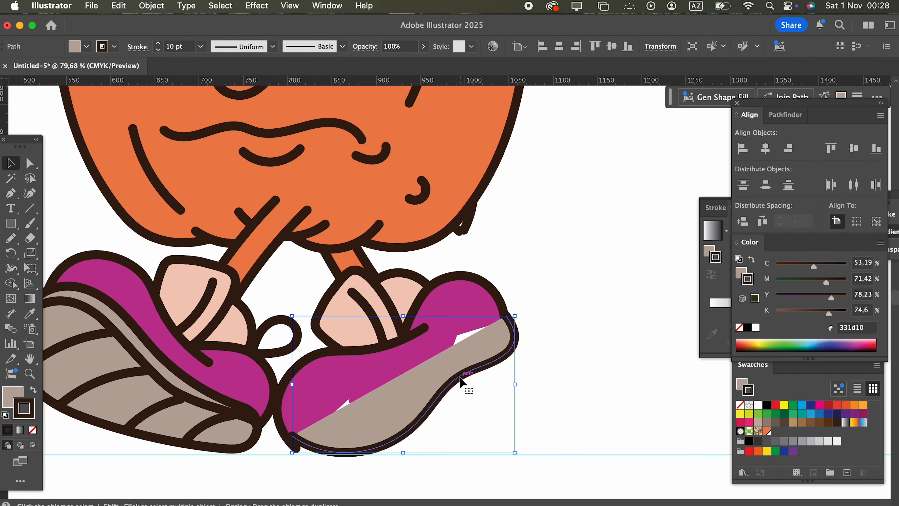
{"action": "key", "text": "super+shift+["}
{"action": "left_click", "coordinate": [499, 374]}
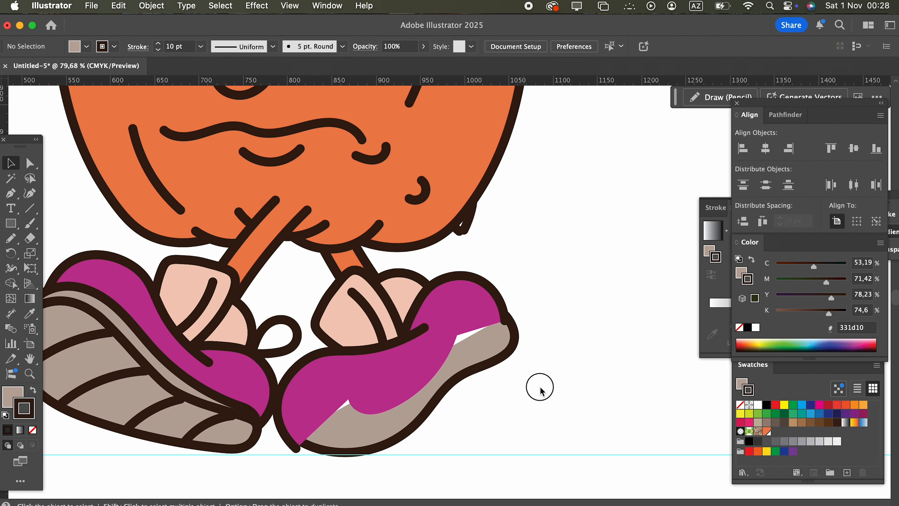
- Move the toe end of the copied shoe's upper inside the sole outline with the Curvature tool, and deselect it
{"action": "left_click", "coordinate": [383, 345]}
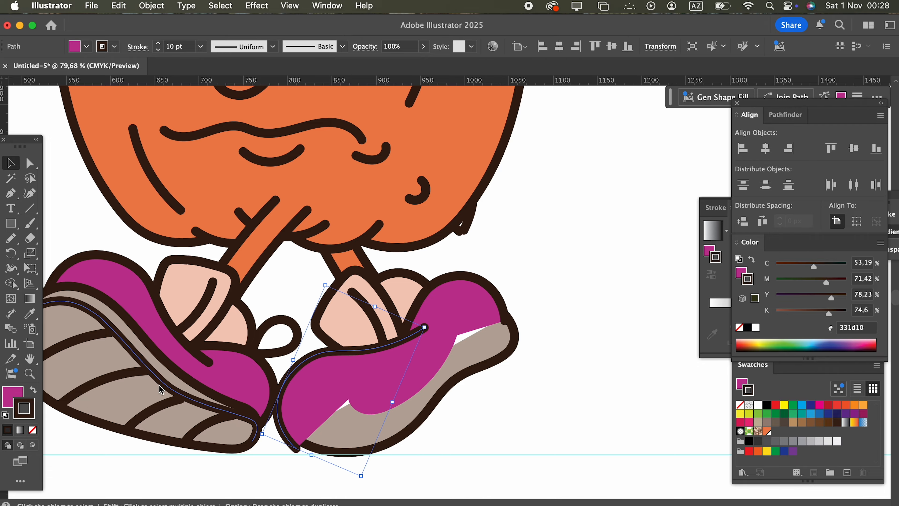
{"action": "left_click", "coordinate": [30, 193]}
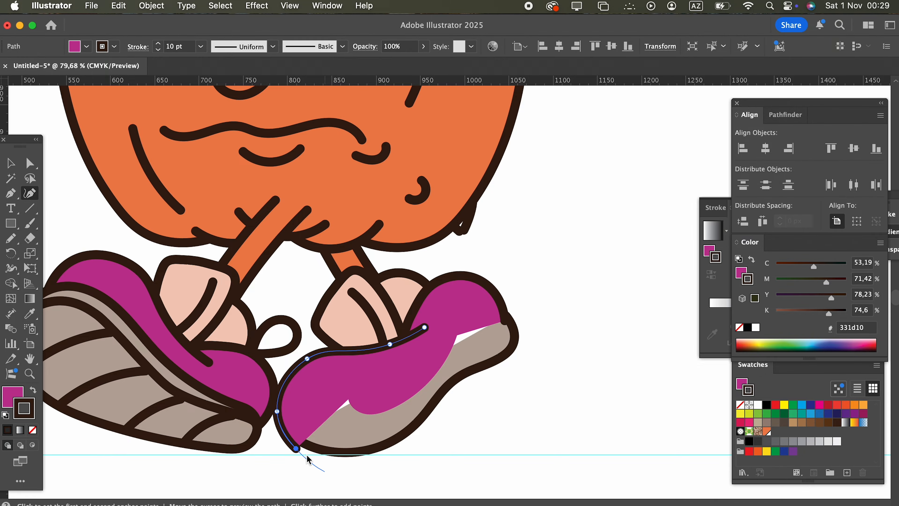
{"action": "left_click_drag", "start_coordinate": [297, 448], "coordinate": [302, 441]}
{"action": "key", "text": "z"}
{"action": "left_click_drag", "start_coordinate": [340, 411], "coordinate": [301, 406]}
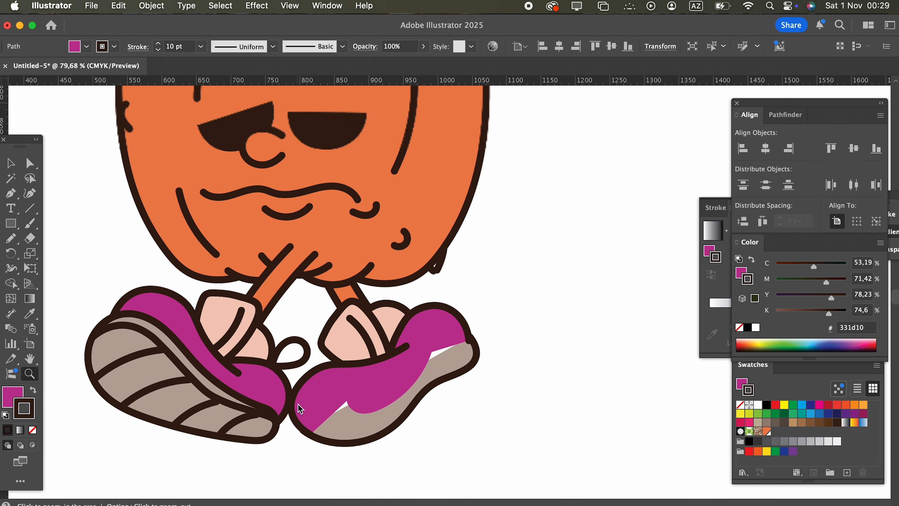
{"action": "left_click", "coordinate": [10, 163]}
{"action": "left_click", "coordinate": [544, 413]}
- Draw an inner line with the Pencil from toe to heel of the copied shoe, parallel to the sole's lower edge
{"action": "key", "text": "z"}
{"action": "left_click_drag", "start_coordinate": [418, 401], "coordinate": [492, 401]}
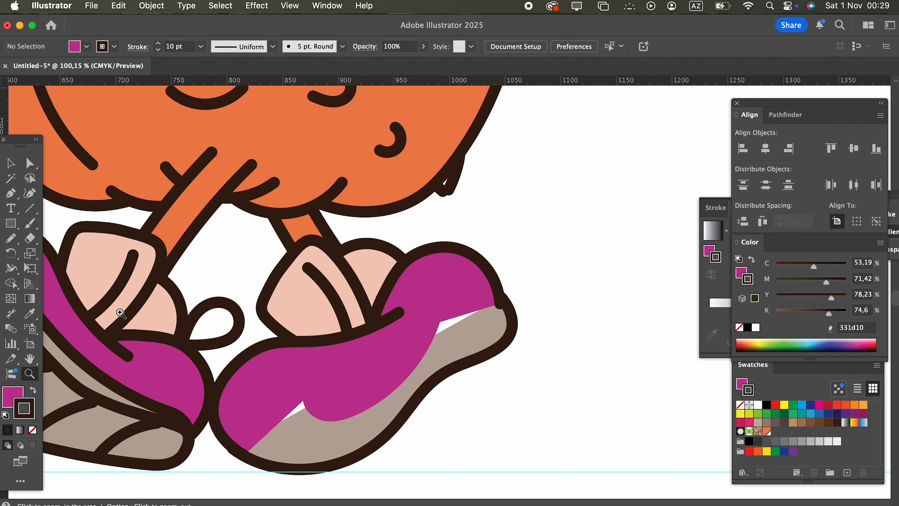
{"action": "left_click", "coordinate": [10, 238]}
{"action": "mouse_move", "coordinate": [228, 435]}
{"action": "left_mouse_down"}
{"action": "mouse_move", "coordinate": [319, 437]}
{"action": "mouse_move", "coordinate": [374, 411]}
{"action": "mouse_move", "coordinate": [477, 333]}
{"action": "mouse_move", "coordinate": [500, 293]}
{"action": "left_mouse_up"}
{"action": "key", "text": "z"}
{"action": "left_click", "coordinate": [500, 293], "text": "alt"}
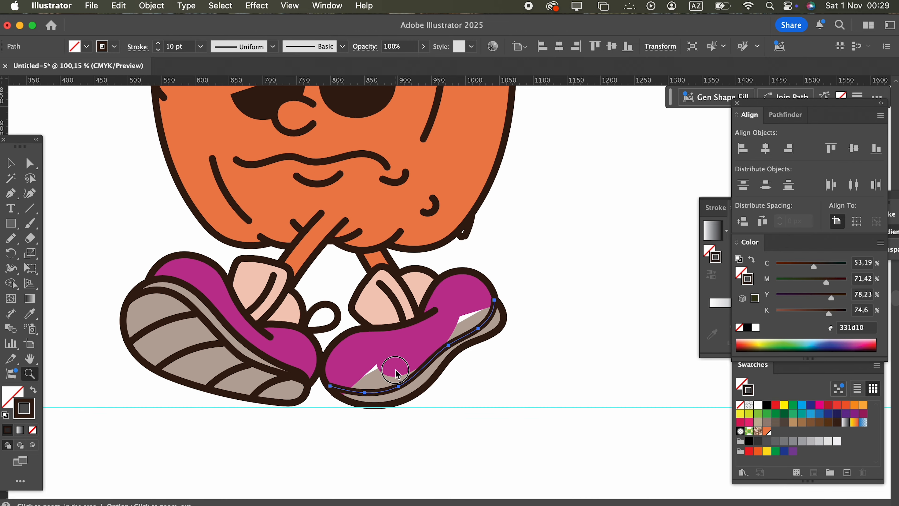
{"action": "left_click", "coordinate": [11, 163]}
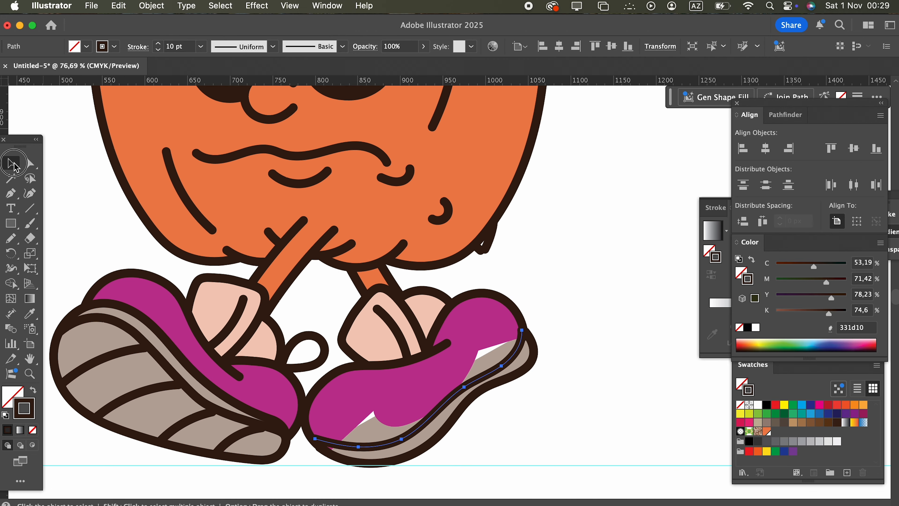
- Delete the copied shoe's magenta toe outline and the loose magenta fill patch behind it
{"action": "left_click", "coordinate": [452, 361]}
{"action": "key", "text": "Delete"}
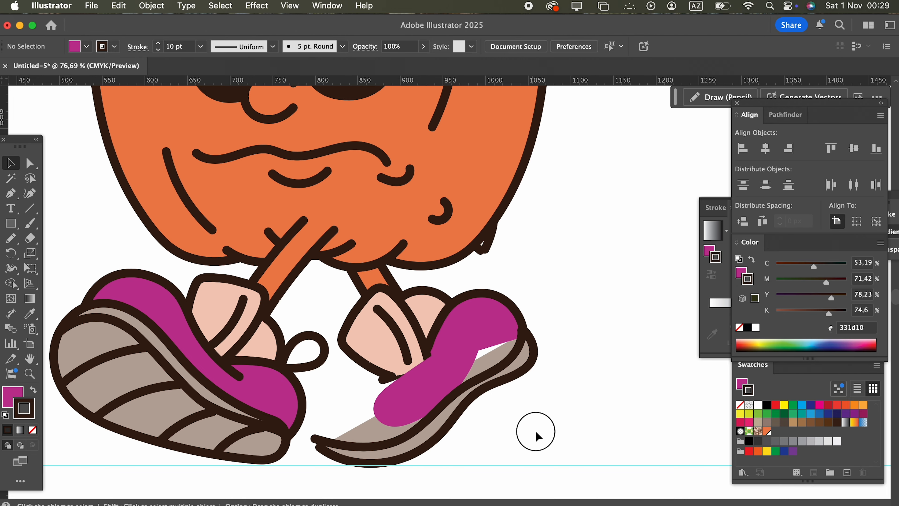
{"action": "left_click", "coordinate": [435, 383]}
{"action": "key", "text": "Delete"}
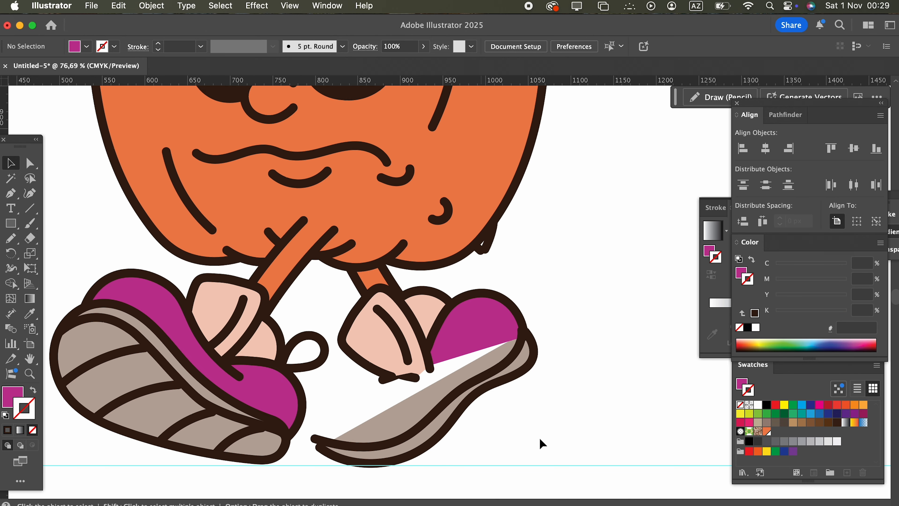
- Draw a new toe outline from the sock to the sole with the Pencil and copy the heel's magenta fill and dark stroke onto it
{"action": "scroll", "coordinate": [409, 391], "scroll_direction": "down", "scroll_amount": 2}
{"action": "left_click", "coordinate": [11, 239]}
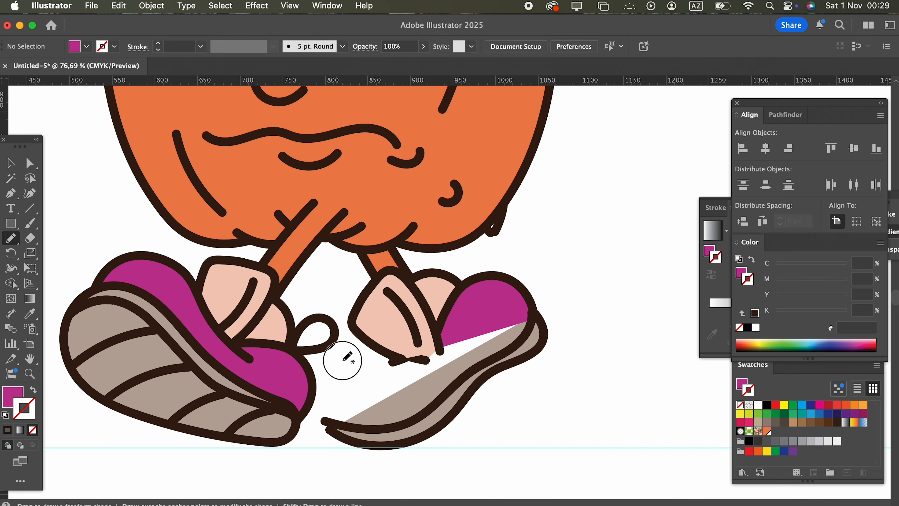
{"action": "left_click_drag", "start_coordinate": [453, 343], "coordinate": [323, 419]}
{"action": "left_click", "coordinate": [30, 315]}
{"action": "left_click", "coordinate": [478, 311]}
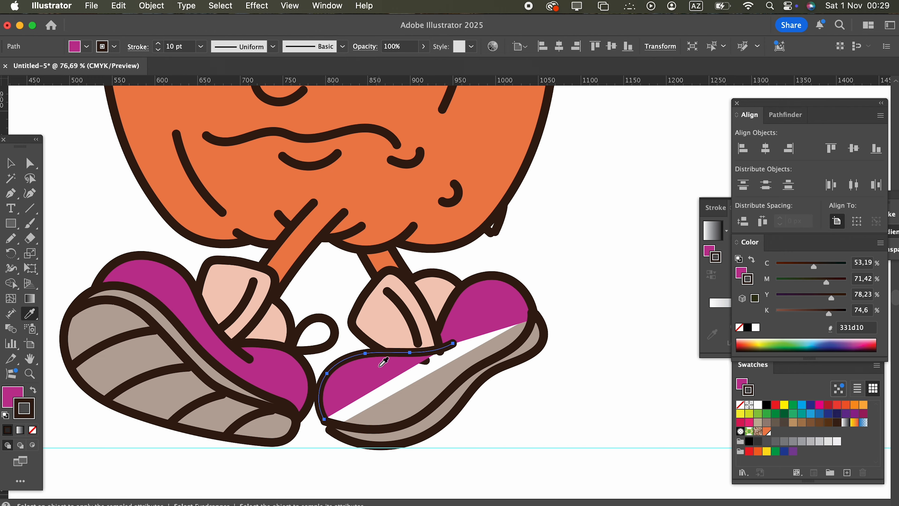
- Reflect the second leg's peach sock cuff across the vertical axis
{"action": "key", "text": "v"}
{"action": "left_click", "coordinate": [409, 315]}
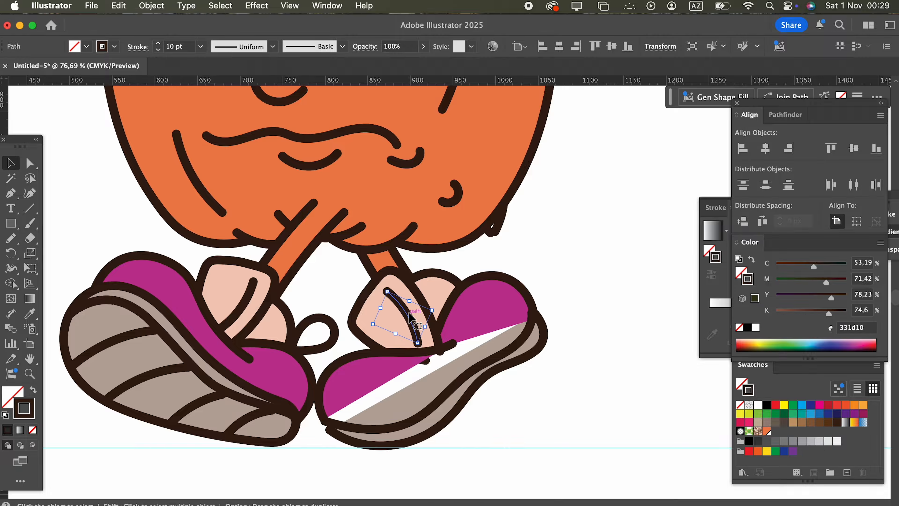
{"action": "left_click", "coordinate": [380, 323]}
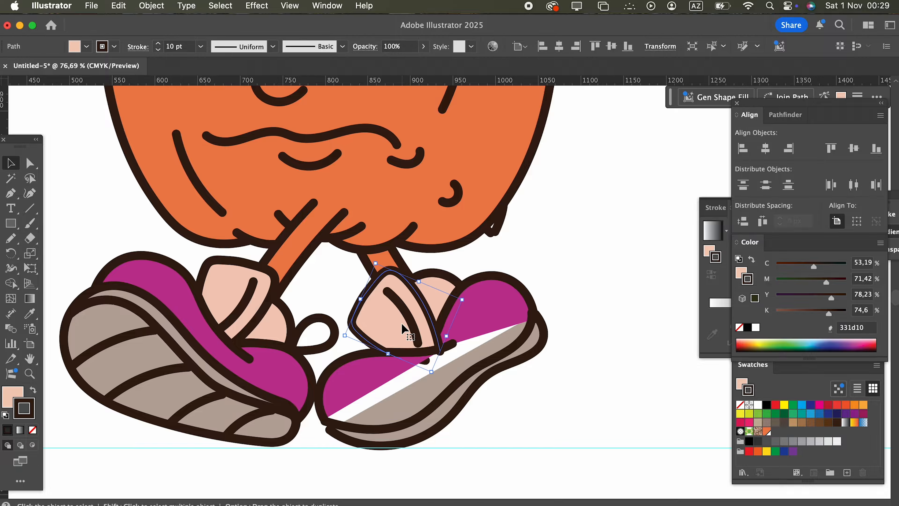
{"action": "left_click", "coordinate": [157, 6]}
{"action": "mouse_move", "coordinate": [170, 24]}
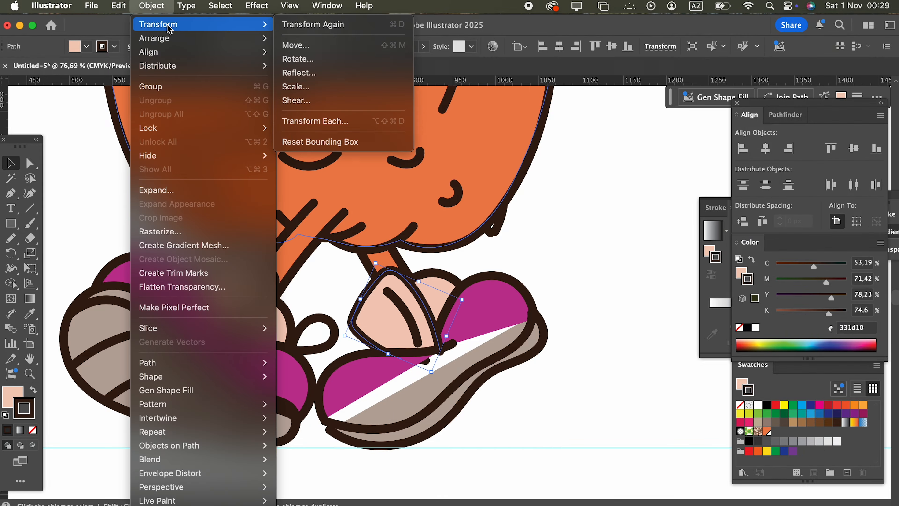
{"action": "left_click", "coordinate": [299, 73]}
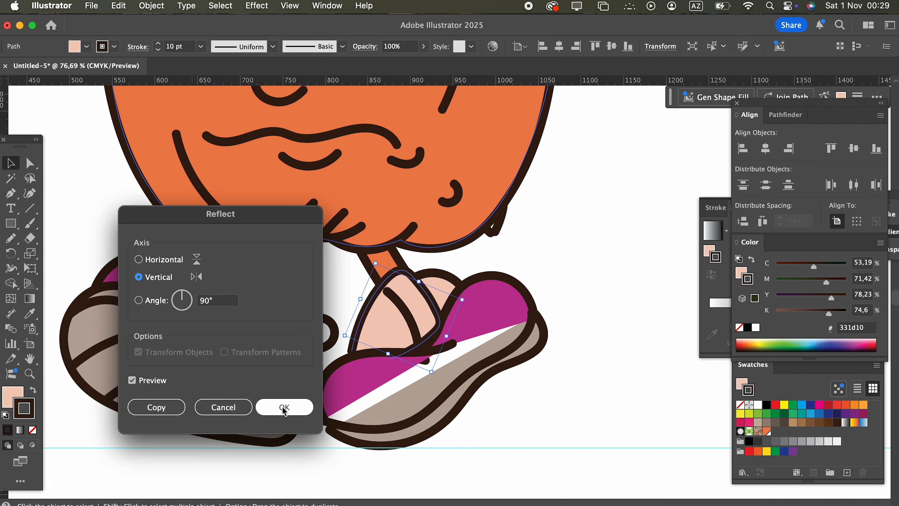
{"action": "left_click", "coordinate": [283, 406]}
- Rotate the reflected sock cuff, reposition the fold line inside it, and deselect
{"action": "left_click_drag", "start_coordinate": [455, 339], "coordinate": [433, 270]}
{"action": "left_click_drag", "start_coordinate": [414, 331], "coordinate": [436, 336]}
{"action": "left_click", "coordinate": [569, 429]}
- Draw a closed Pencil shape over the gap in the second shoe's upper and give it the first shoe's magenta fill without a stroke
{"action": "key", "text": "z"}
{"action": "left_click_drag", "start_coordinate": [526, 347], "coordinate": [410, 333]}
{"action": "left_click_drag", "start_coordinate": [495, 371], "coordinate": [509, 375]}
{"action": "left_click_drag", "start_coordinate": [387, 349], "coordinate": [470, 408]}
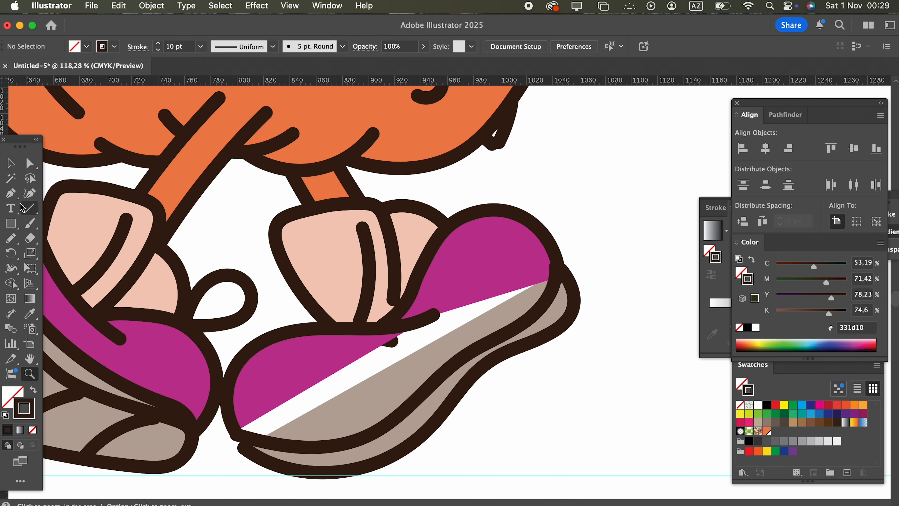
{"action": "left_click", "coordinate": [14, 237]}
{"action": "mouse_move", "coordinate": [244, 434]}
{"action": "left_mouse_down"}
{"action": "mouse_move", "coordinate": [251, 375]}
{"action": "mouse_move", "coordinate": [297, 350]}
{"action": "mouse_move", "coordinate": [359, 342]}
{"action": "mouse_move", "coordinate": [505, 266]}
{"action": "mouse_move", "coordinate": [541, 267]}
{"action": "mouse_move", "coordinate": [549, 286]}
{"action": "mouse_move", "coordinate": [525, 325]}
{"action": "mouse_move", "coordinate": [334, 445]}
{"action": "mouse_move", "coordinate": [275, 445]}
{"action": "mouse_move", "coordinate": [244, 425]}
{"action": "left_mouse_up"}
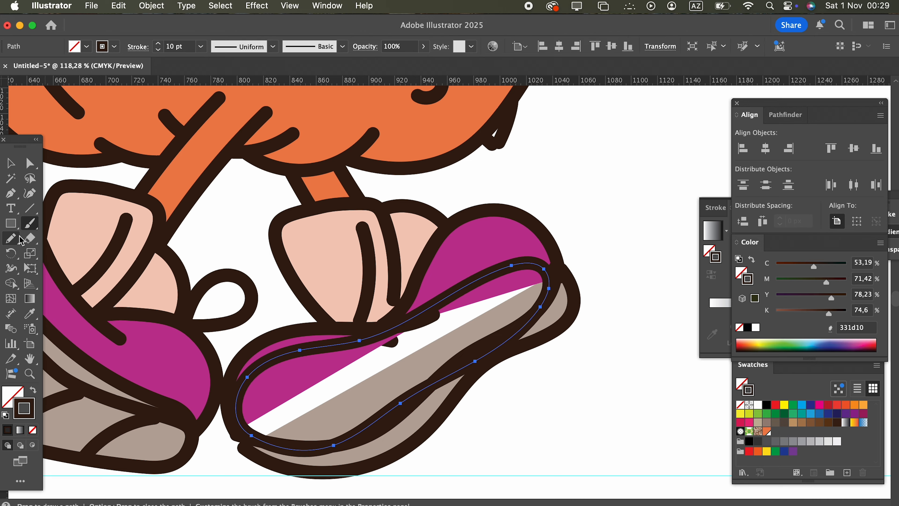
{"action": "left_click", "coordinate": [29, 313]}
{"action": "left_click", "coordinate": [87, 335]}
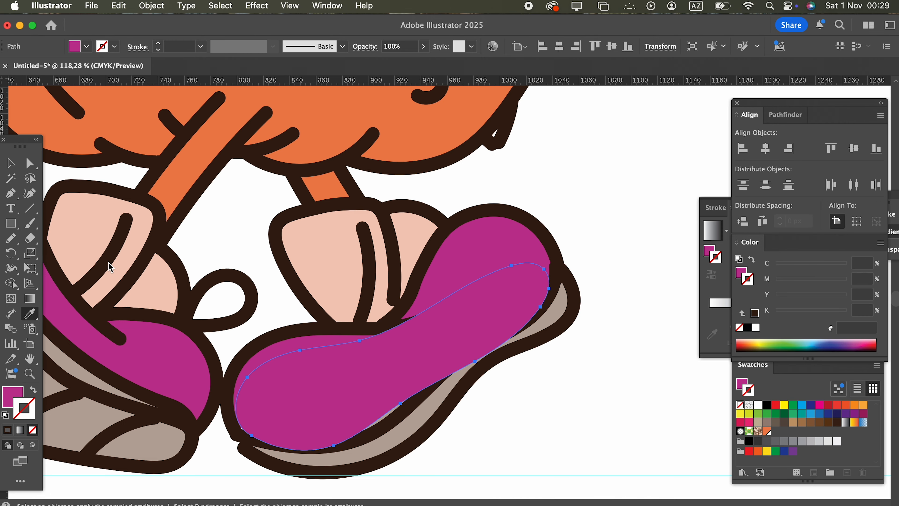
- Send the magenta fill shape behind the outlines, fit its sole-side edge to the inner line with the Curvature tool, and deselect it
{"action": "left_click", "coordinate": [10, 163]}
{"action": "left_click", "coordinate": [30, 163]}
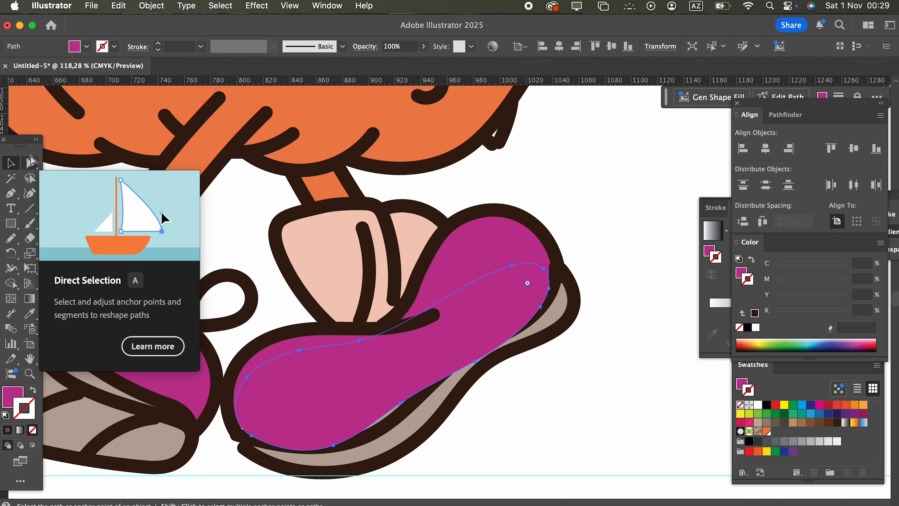
{"action": "key", "text": "v"}
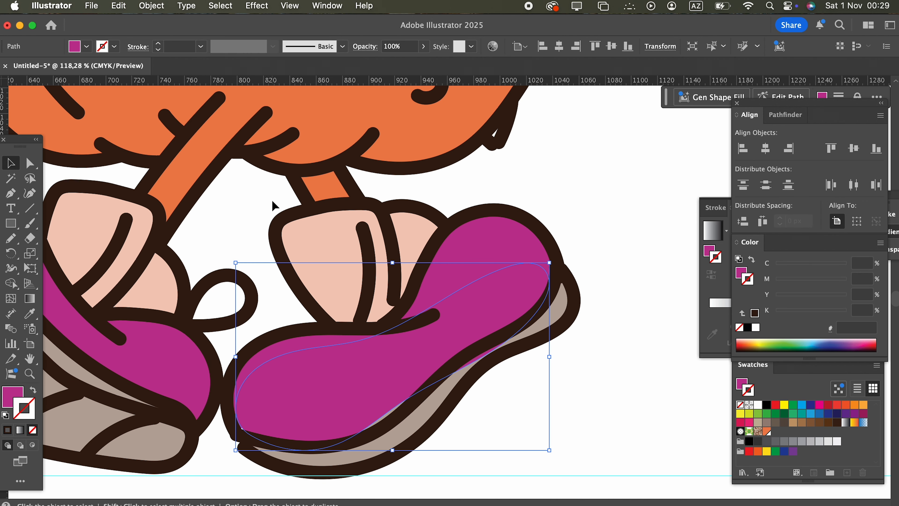
{"action": "left_click", "coordinate": [34, 192]}
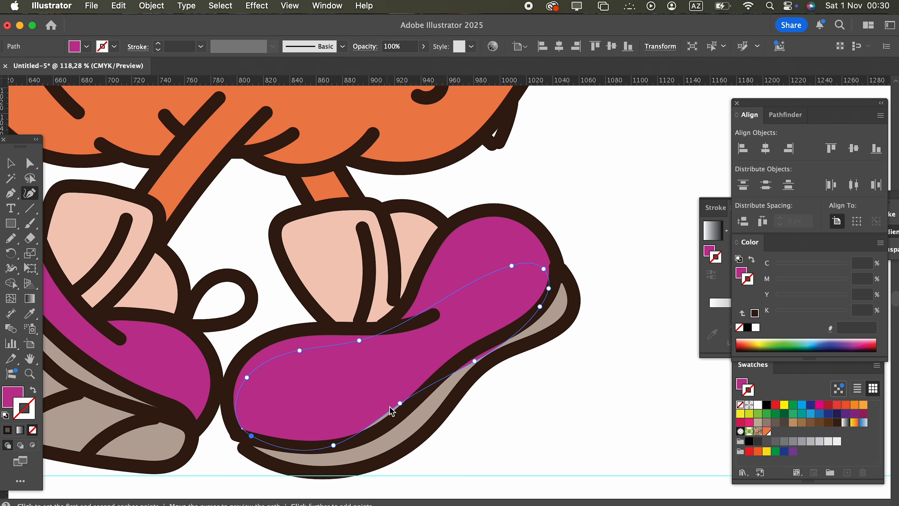
{"action": "left_click_drag", "start_coordinate": [400, 404], "coordinate": [394, 418]}
{"action": "left_click_drag", "start_coordinate": [475, 360], "coordinate": [472, 351]}
{"action": "key", "text": "z"}
{"action": "left_click_drag", "start_coordinate": [488, 317], "coordinate": [410, 350]}
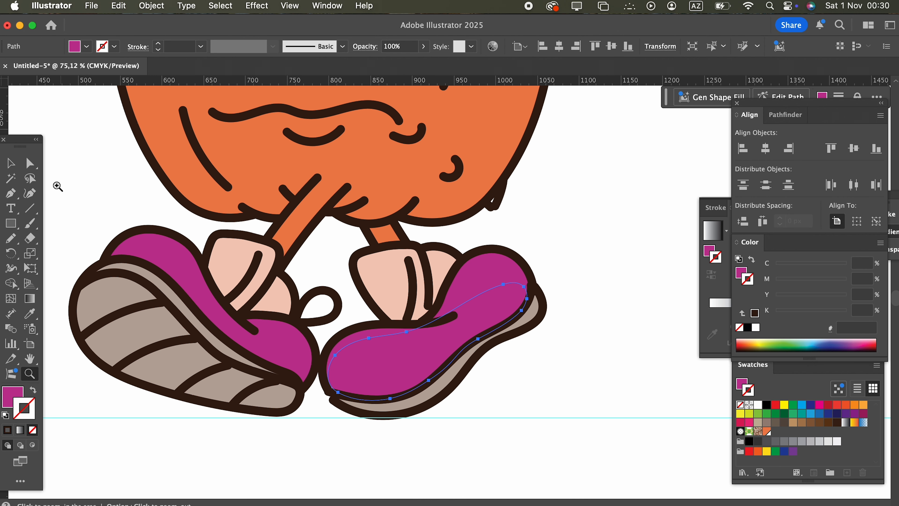
{"action": "left_click", "coordinate": [11, 163]}
{"action": "left_click", "coordinate": [532, 368]}
- Draw a closed band below the second leg's cuff with the Pencil and give it the sock's peach fill and dark stroke
{"action": "key", "text": "z"}
{"action": "left_click_drag", "start_coordinate": [515, 363], "coordinate": [595, 363]}
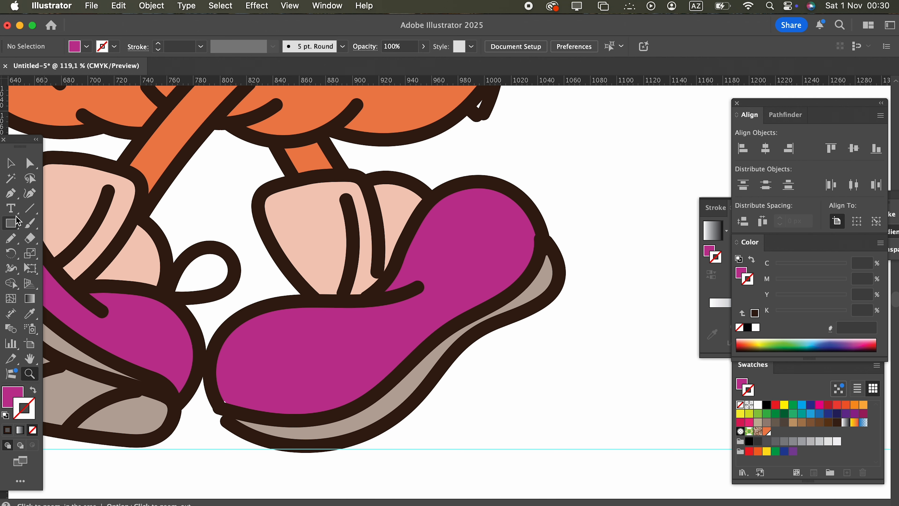
{"action": "left_click", "coordinate": [16, 238]}
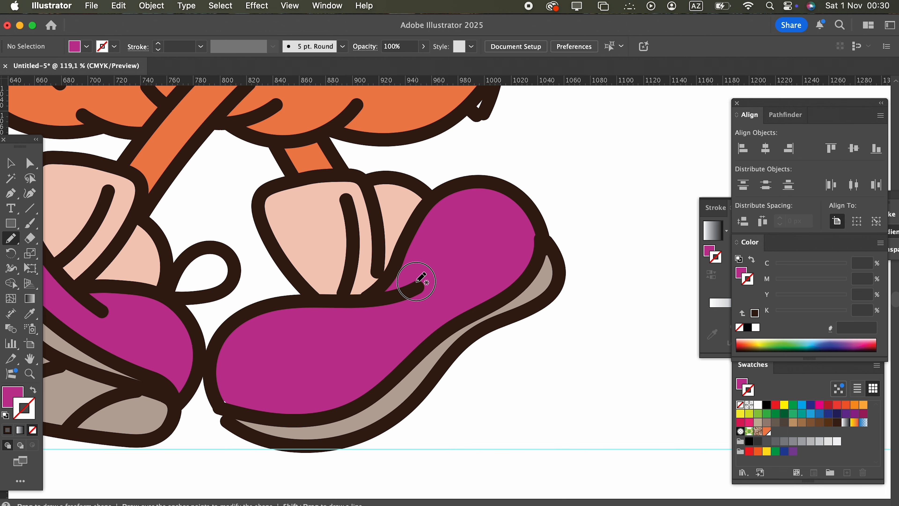
{"action": "left_click_drag", "start_coordinate": [284, 294], "coordinate": [286, 294]}
{"action": "key", "text": "z"}
{"action": "left_click_drag", "start_coordinate": [287, 294], "coordinate": [193, 305]}
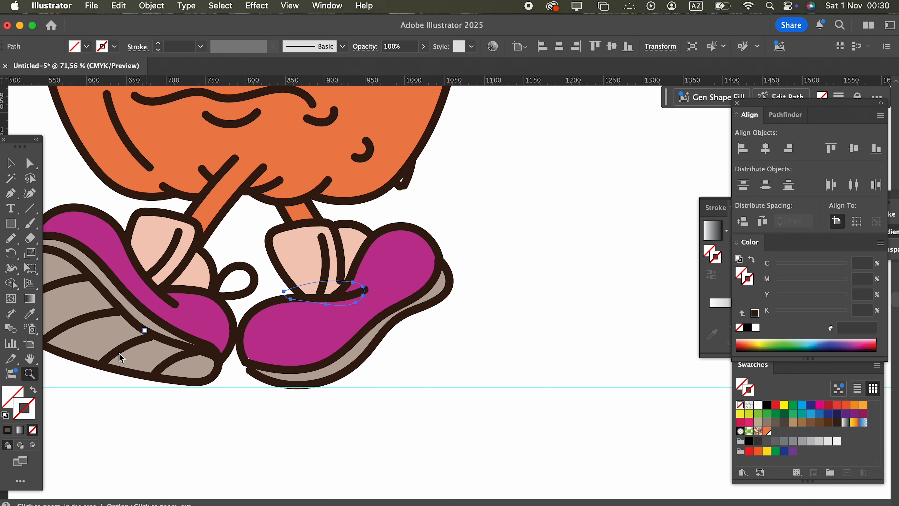
{"action": "left_click", "coordinate": [36, 312]}
{"action": "left_click", "coordinate": [137, 253]}
- Reshape the peach band's ends and lower edge with the Curvature tool into an even, rounded strip
{"action": "key", "text": "z"}
{"action": "left_click_drag", "start_coordinate": [279, 270], "coordinate": [433, 334]}
{"action": "left_click", "coordinate": [31, 199]}
{"action": "left_click_drag", "start_coordinate": [263, 309], "coordinate": [264, 286]}
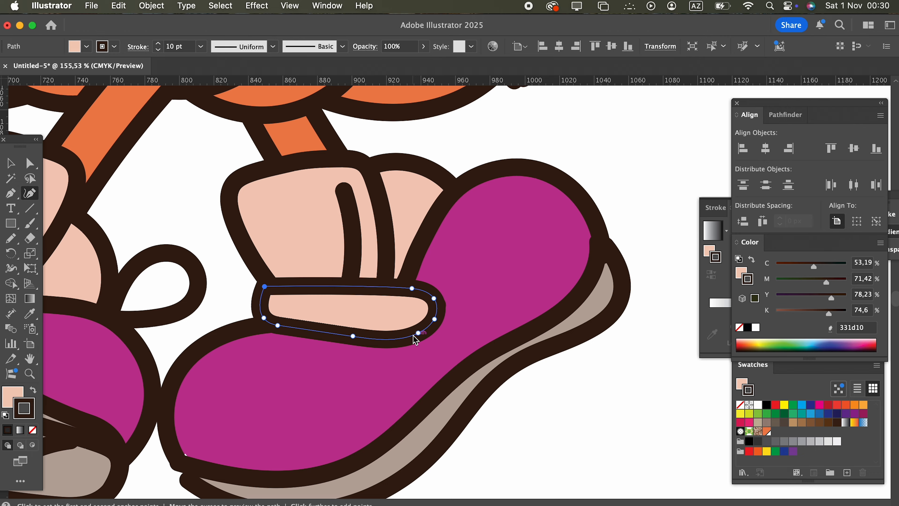
{"action": "left_click_drag", "start_coordinate": [418, 333], "coordinate": [430, 331]}
{"action": "left_click_drag", "start_coordinate": [352, 336], "coordinate": [365, 333]}
{"action": "left_click_drag", "start_coordinate": [438, 319], "coordinate": [317, 332]}
{"action": "key", "text": "z"}
- Extend the toe end of the second shoe's beige sole under the upper and even out its bottom curve with the Curvature tool
{"action": "left_click", "coordinate": [11, 163]}
{"action": "left_click", "coordinate": [361, 357]}
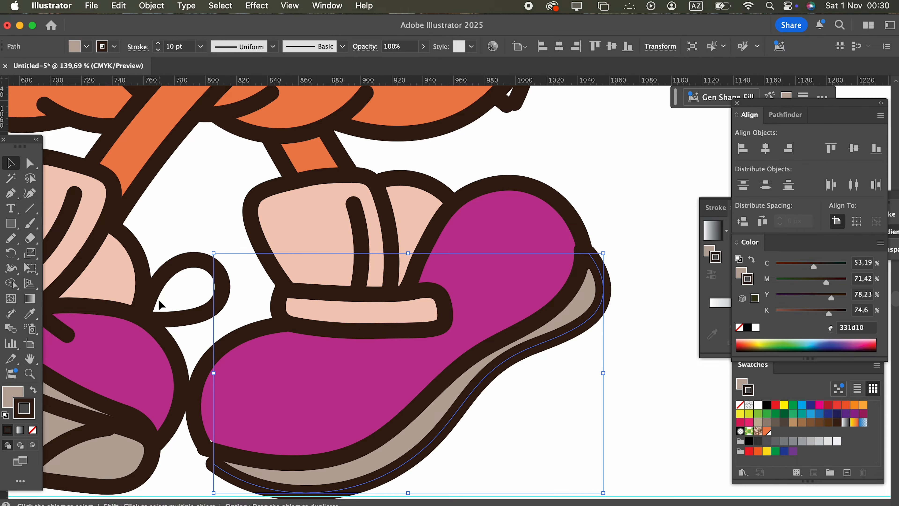
{"action": "left_click_drag", "start_coordinate": [609, 379], "coordinate": [551, 331]}
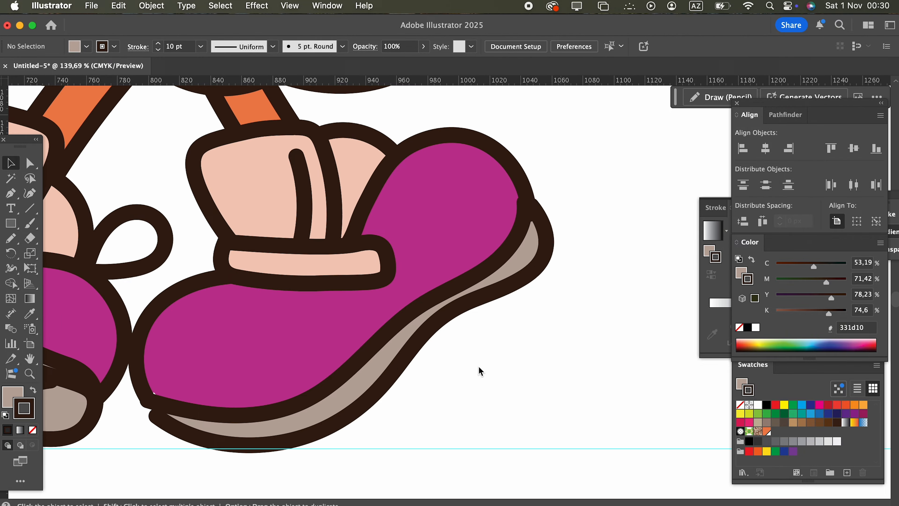
{"action": "left_click", "coordinate": [29, 193]}
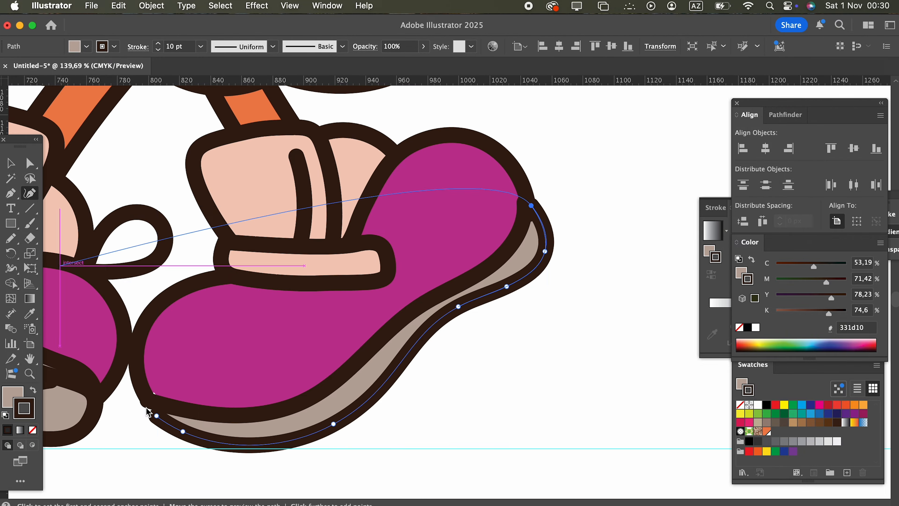
{"action": "left_click_drag", "start_coordinate": [187, 434], "coordinate": [138, 417]}
{"action": "key", "text": "super+z"}
{"action": "left_click_drag", "start_coordinate": [309, 446], "coordinate": [244, 448]}
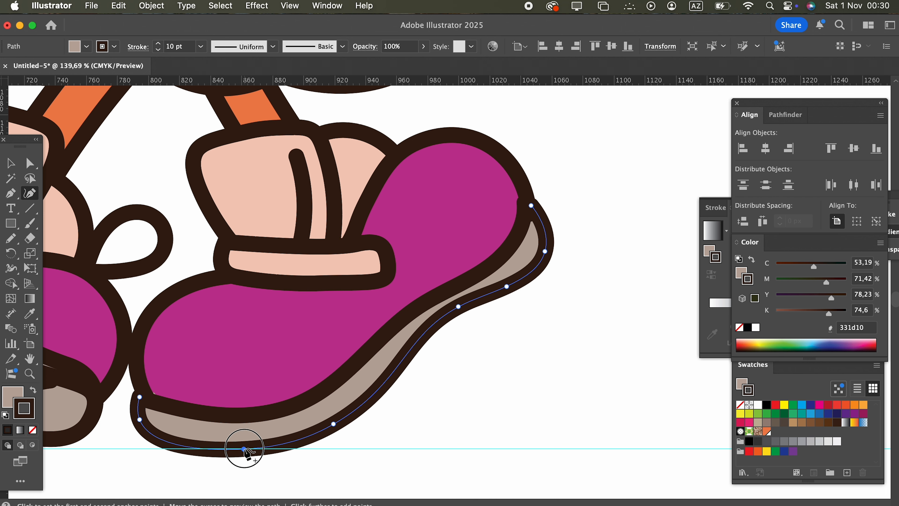
- Smooth the arch of the beige sole's lower edge toward the heel with the Curvature tool and deselect it
{"action": "mouse_move", "coordinate": [459, 310]}
{"action": "left_mouse_down"}
{"action": "mouse_move", "coordinate": [433, 334]}
{"action": "mouse_move", "coordinate": [445, 319]}
{"action": "left_mouse_up"}
{"action": "key", "text": "super+z"}
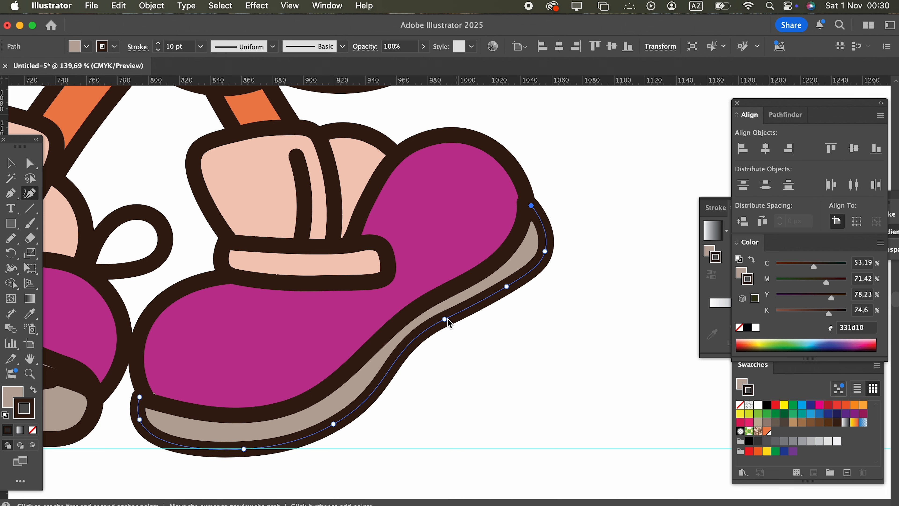
{"action": "left_click_drag", "start_coordinate": [506, 288], "coordinate": [420, 330]}
{"action": "key", "text": "super+z"}
{"action": "key", "text": "z"}
{"action": "left_click_drag", "start_coordinate": [539, 467], "coordinate": [361, 436]}
{"action": "left_click_drag", "start_coordinate": [431, 418], "coordinate": [108, 201]}
{"action": "left_click", "coordinate": [13, 165]}
{"action": "left_click", "coordinate": [419, 335]}
- Draw a second closed band slanting over the toe with the Pencil and copy the first band's peach fill and dark stroke onto it
{"action": "left_click", "coordinate": [16, 240]}
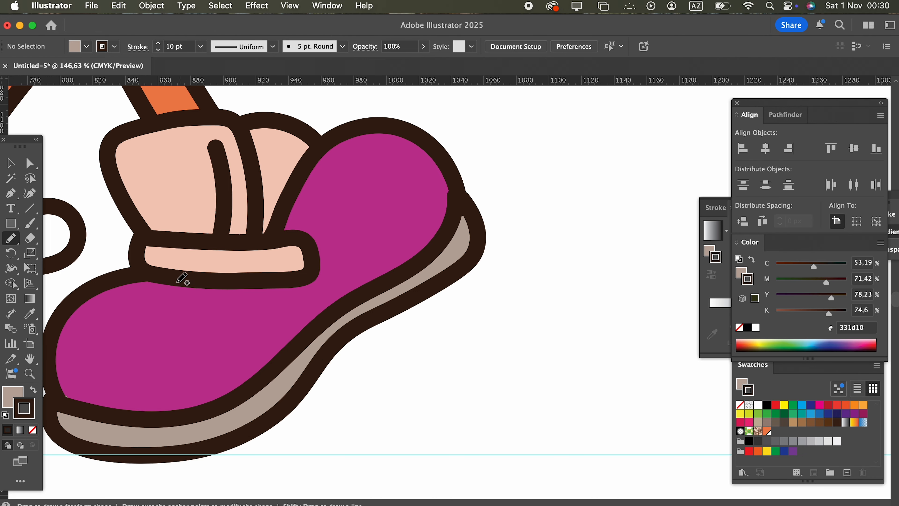
{"action": "mouse_move", "coordinate": [144, 250]}
{"action": "left_mouse_down"}
{"action": "mouse_move", "coordinate": [248, 286]}
{"action": "mouse_move", "coordinate": [246, 310]}
{"action": "mouse_move", "coordinate": [218, 323]}
{"action": "mouse_move", "coordinate": [194, 318]}
{"action": "mouse_move", "coordinate": [121, 271]}
{"action": "mouse_move", "coordinate": [143, 249]}
{"action": "left_mouse_up"}
{"action": "left_click", "coordinate": [30, 313]}
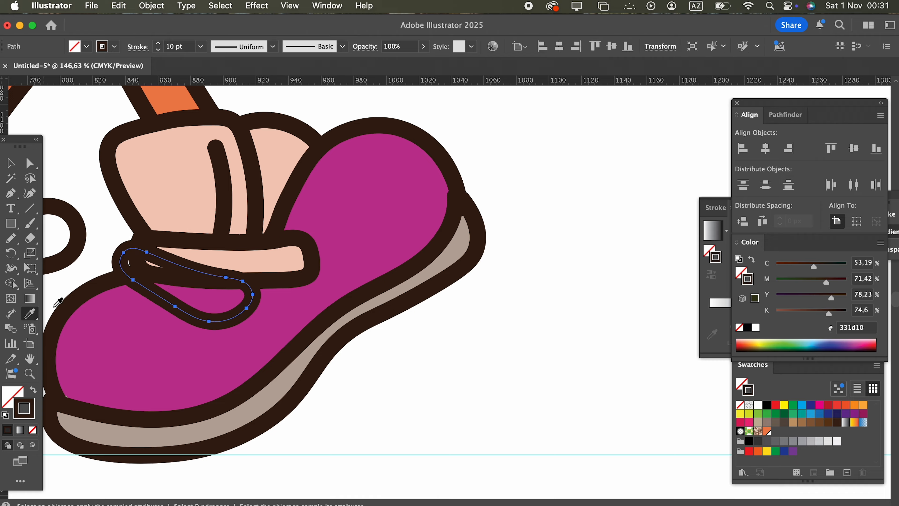
{"action": "left_click", "coordinate": [304, 267]}
- Bring the horizontal peach band in front of the slanted one and deselect it
{"action": "left_click", "coordinate": [11, 163]}
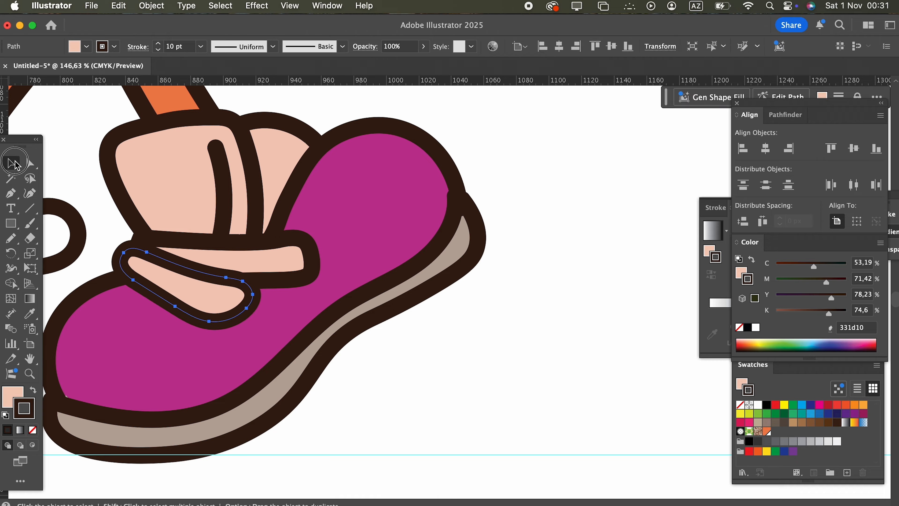
{"action": "left_click", "coordinate": [288, 261]}
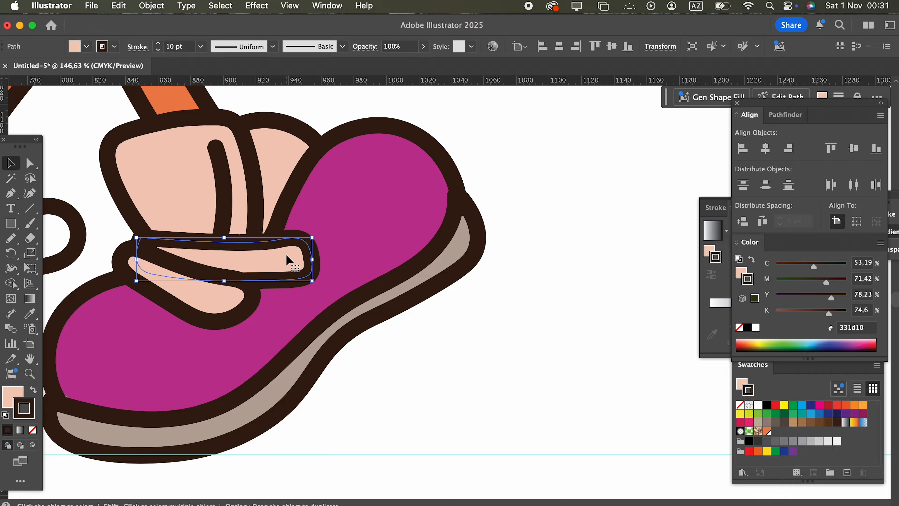
{"action": "right_click", "coordinate": [287, 259]}
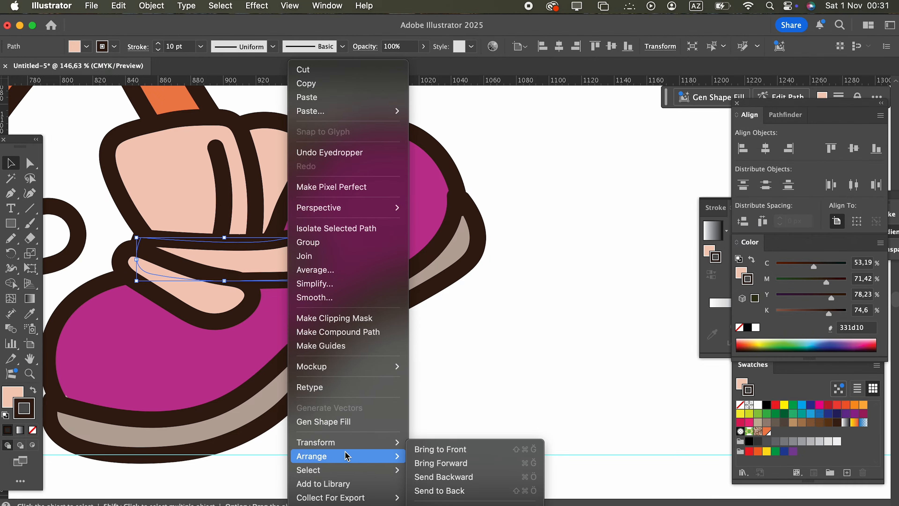
{"action": "left_click", "coordinate": [437, 457]}
{"action": "key", "text": "shift+super+a"}
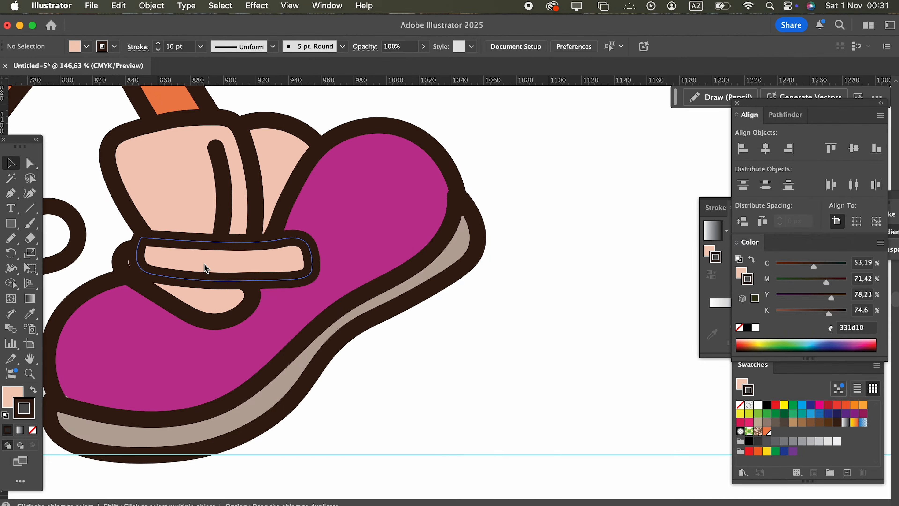
- Draw a closed, pointed shape along the first shoe's opening with the Pencil and give it the bands' peach fill and dark stroke
{"action": "key", "text": "z"}
{"action": "left_click_drag", "start_coordinate": [560, 389], "coordinate": [425, 393]}
{"action": "left_click_drag", "start_coordinate": [259, 313], "coordinate": [488, 430]}
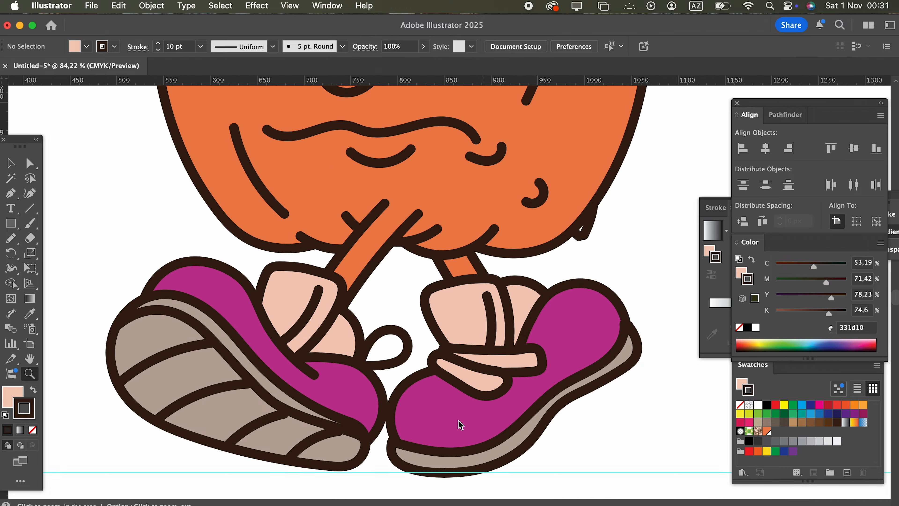
{"action": "left_click_drag", "start_coordinate": [314, 381], "coordinate": [57, 298]}
{"action": "left_click", "coordinate": [8, 241]}
{"action": "mouse_move", "coordinate": [245, 303]}
{"action": "left_mouse_down"}
{"action": "mouse_move", "coordinate": [301, 297]}
{"action": "mouse_move", "coordinate": [227, 225]}
{"action": "mouse_move", "coordinate": [185, 221]}
{"action": "mouse_move", "coordinate": [246, 312]}
{"action": "mouse_move", "coordinate": [133, 288]}
{"action": "left_mouse_up"}
{"action": "key", "text": "z"}
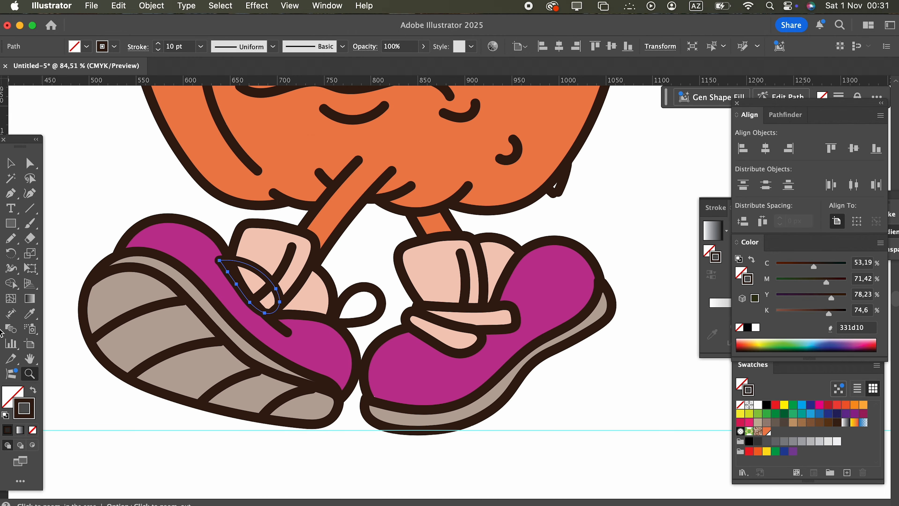
{"action": "key", "text": "i"}
{"action": "left_click", "coordinate": [421, 317]}
- Rotate the first shoe's peach piece and move it down along the shoe opening onto the upper
{"action": "key", "text": "z"}
{"action": "left_click", "coordinate": [355, 323]}
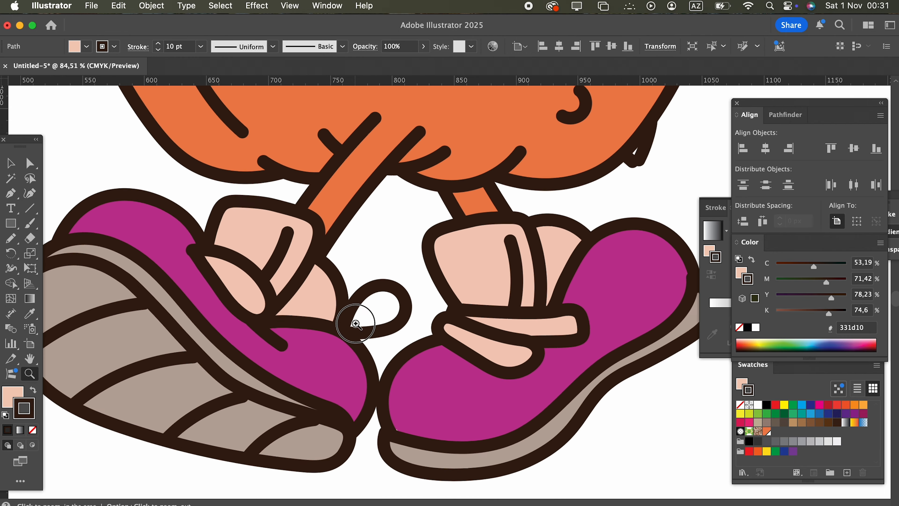
{"action": "left_click", "coordinate": [10, 162]}
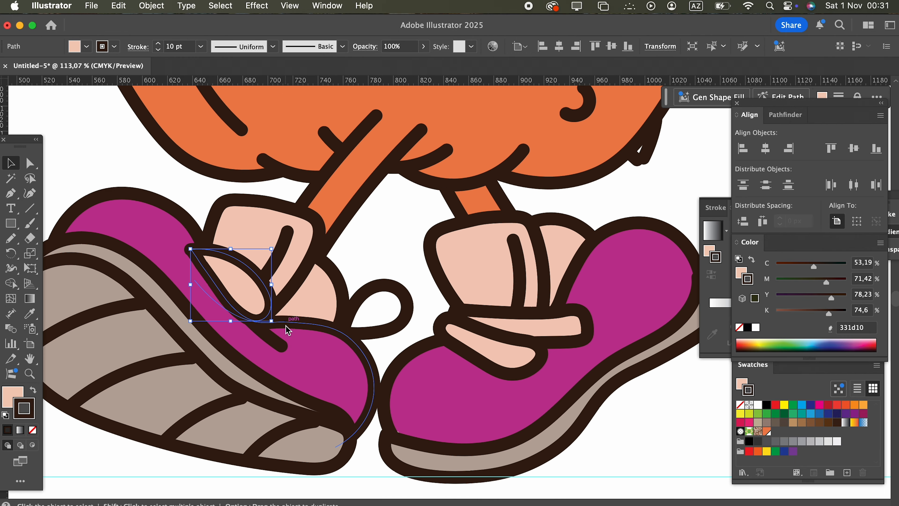
{"action": "left_click_drag", "start_coordinate": [278, 326], "coordinate": [261, 339]}
{"action": "left_click_drag", "start_coordinate": [258, 284], "coordinate": [131, 280]}
{"action": "key", "text": "z"}
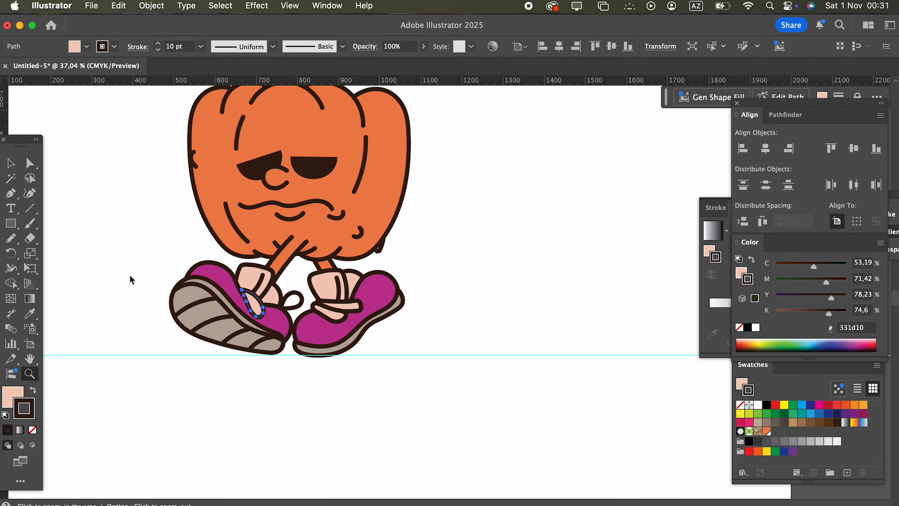
- Pull in the curve of the second shoe's magenta heel with the Curvature tool, then deselect the shape
{"action": "left_click", "coordinate": [15, 164]}
{"action": "left_click", "coordinate": [419, 302]}
{"action": "key", "text": "z"}
{"action": "left_click_drag", "start_coordinate": [391, 296], "coordinate": [480, 344]}
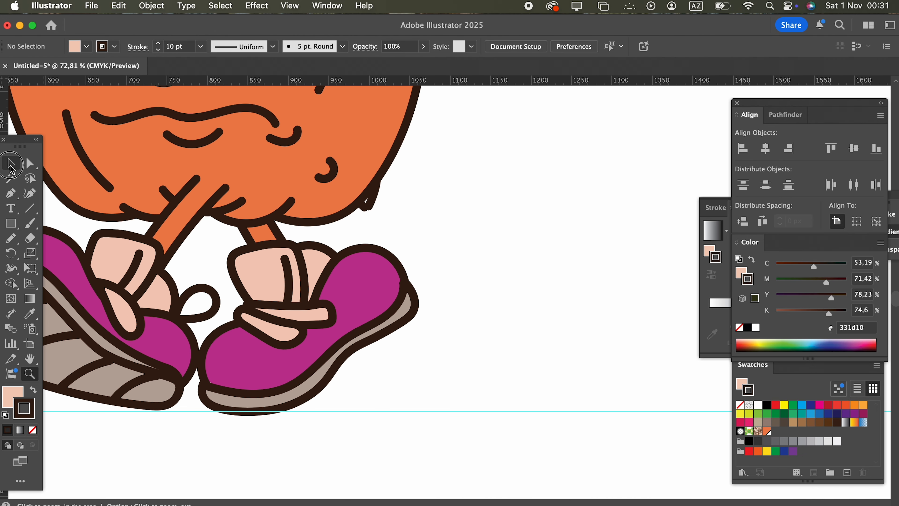
{"action": "left_click", "coordinate": [12, 166]}
{"action": "left_click", "coordinate": [381, 286]}
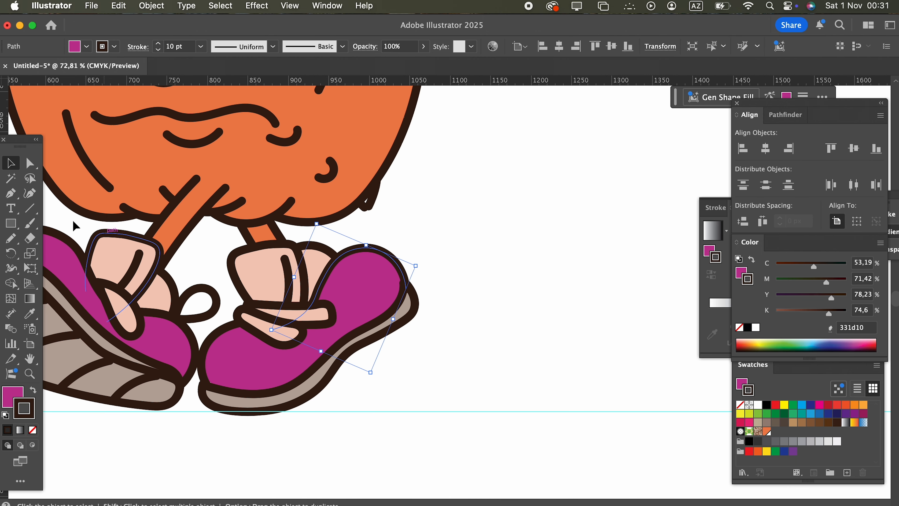
{"action": "left_click", "coordinate": [31, 192]}
{"action": "left_click_drag", "start_coordinate": [381, 250], "coordinate": [333, 265]}
{"action": "left_click", "coordinate": [10, 163]}
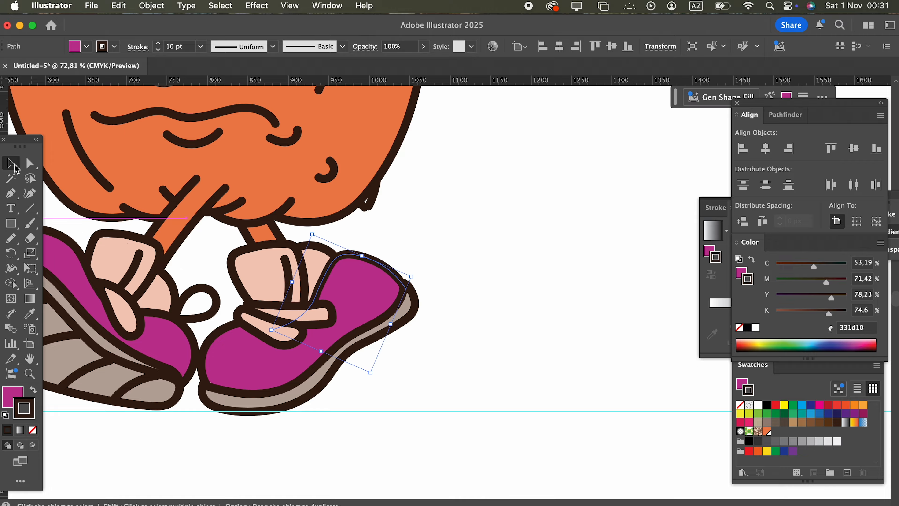
{"action": "left_click", "coordinate": [352, 279]}
{"action": "left_click", "coordinate": [463, 299]}
- Draw an unfilled dark pull loop at the back of the second shoe's opening with the Pencil
{"action": "key", "text": "z"}
{"action": "mouse_move", "coordinate": [463, 299]}
{"action": "left_mouse_down"}
{"action": "mouse_move", "coordinate": [476, 326]}
{"action": "mouse_move", "coordinate": [565, 371]}
{"action": "left_mouse_up"}
{"action": "left_click", "coordinate": [6, 238]}
{"action": "mouse_move", "coordinate": [302, 312]}
{"action": "left_mouse_down"}
{"action": "mouse_move", "coordinate": [295, 255]}
{"action": "mouse_move", "coordinate": [363, 251]}
{"action": "mouse_move", "coordinate": [307, 281]}
{"action": "mouse_move", "coordinate": [304, 299]}
{"action": "mouse_move", "coordinate": [191, 322]}
{"action": "mouse_move", "coordinate": [240, 350]}
{"action": "mouse_move", "coordinate": [341, 371]}
{"action": "mouse_move", "coordinate": [57, 309]}
{"action": "left_mouse_up"}
- Draw an arm outline with a rounded hand hanging from the pumpkin's side above the second shoe with the Pencil
{"action": "key", "text": "z"}
{"action": "left_click_drag", "start_coordinate": [318, 340], "coordinate": [354, 343]}
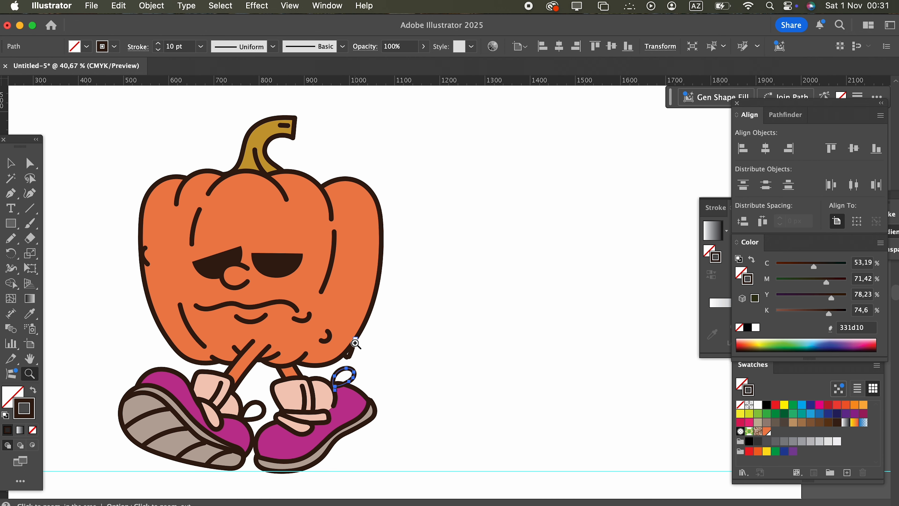
{"action": "left_click_drag", "start_coordinate": [430, 368], "coordinate": [482, 396]}
{"action": "left_click", "coordinate": [12, 242]}
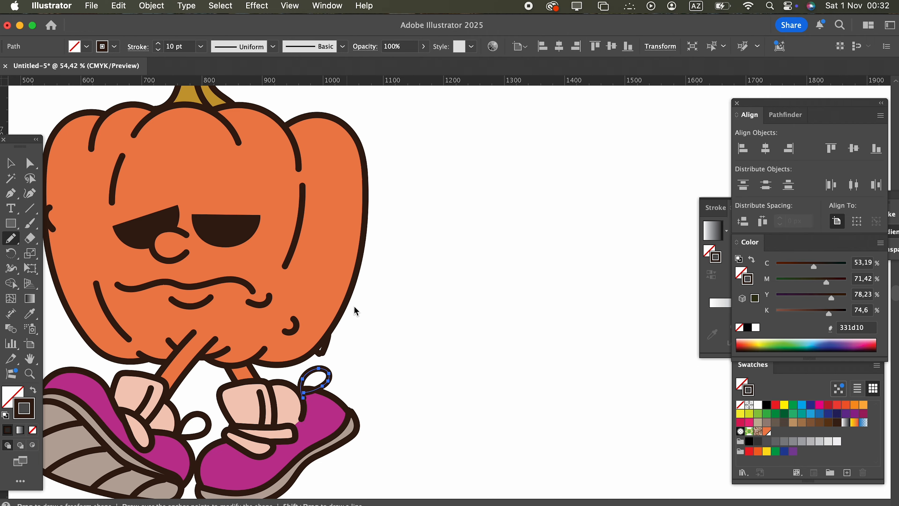
{"action": "scroll", "coordinate": [356, 311], "scroll_direction": "up", "scroll_amount": 2}
{"action": "mouse_move", "coordinate": [332, 248]}
{"action": "left_mouse_down"}
{"action": "mouse_move", "coordinate": [330, 301]}
{"action": "mouse_move", "coordinate": [346, 359]}
{"action": "mouse_move", "coordinate": [321, 366]}
{"action": "mouse_move", "coordinate": [341, 377]}
{"action": "left_mouse_up"}
{"action": "key", "text": "z"}
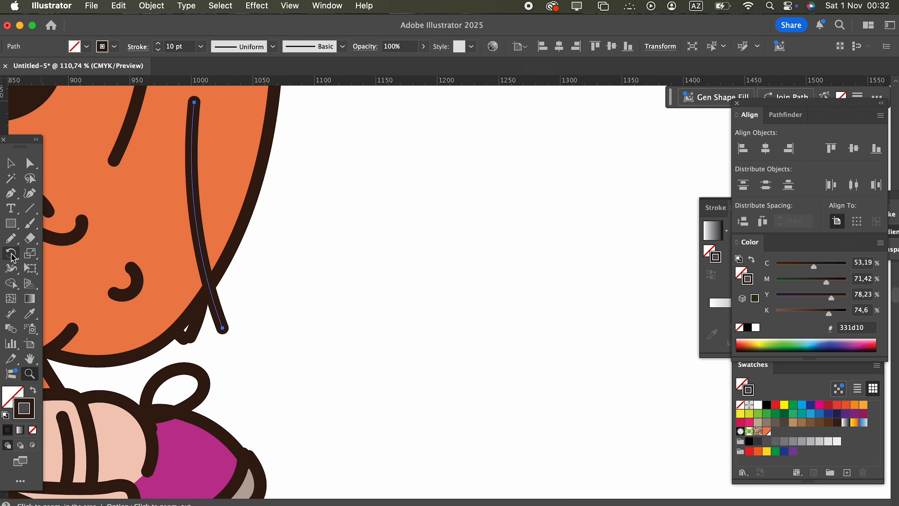
{"action": "key", "text": "n"}
{"action": "mouse_move", "coordinate": [224, 333]}
{"action": "left_mouse_down"}
{"action": "mouse_move", "coordinate": [291, 381]}
{"action": "mouse_move", "coordinate": [321, 321]}
{"action": "mouse_move", "coordinate": [267, 297]}
{"action": "mouse_move", "coordinate": [350, 398]}
{"action": "mouse_move", "coordinate": [328, 209]}
{"action": "mouse_move", "coordinate": [225, 271]}
{"action": "left_mouse_up"}
{"action": "key", "text": "z"}
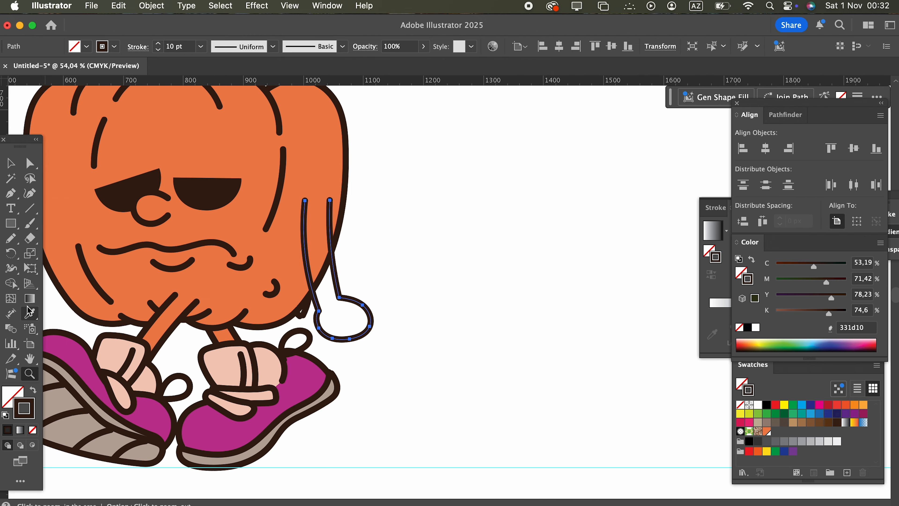
- Copy the pumpkin's orange fill and dark stroke onto the arm with the Eyedropper and deselect it
{"action": "left_click", "coordinate": [30, 312]}
{"action": "left_click", "coordinate": [137, 278]}
{"action": "key", "text": "super+z"}
{"action": "left_click", "coordinate": [168, 330]}
{"action": "key", "text": "z"}
{"action": "left_click_drag", "start_coordinate": [366, 299], "coordinate": [474, 347]}
{"action": "left_click_drag", "start_coordinate": [318, 308], "coordinate": [386, 348]}
{"action": "left_click", "coordinate": [11, 163]}
{"action": "left_click", "coordinate": [359, 305]}
- Draw an open rounded finger extending from the hand with the Pencil and give it the arm's orange fill and dark stroke
{"action": "key", "text": "z"}
{"action": "left_click_drag", "start_coordinate": [331, 296], "coordinate": [398, 341]}
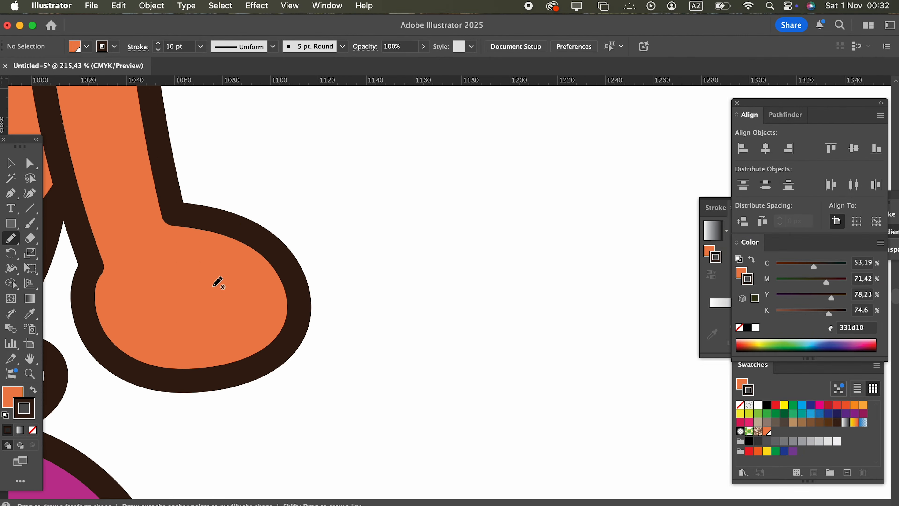
{"action": "mouse_move", "coordinate": [192, 236]}
{"action": "left_mouse_down"}
{"action": "mouse_move", "coordinate": [329, 262]}
{"action": "mouse_move", "coordinate": [361, 291]}
{"action": "mouse_move", "coordinate": [337, 340]}
{"action": "mouse_move", "coordinate": [245, 328]}
{"action": "mouse_move", "coordinate": [219, 312]}
{"action": "left_mouse_up"}
{"action": "left_click", "coordinate": [29, 313]}
{"action": "left_click", "coordinate": [171, 315]}
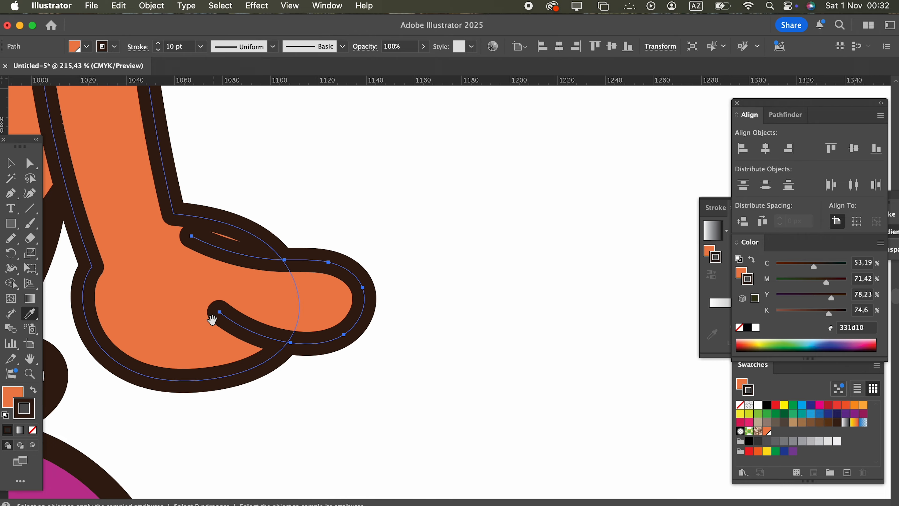
{"action": "scroll", "coordinate": [106, 270], "scroll_direction": "left", "scroll_amount": 3}
{"action": "scroll", "coordinate": [106, 270], "scroll_direction": "down", "scroll_amount": 1}
{"action": "left_click", "coordinate": [11, 164]}
{"action": "left_click", "coordinate": [448, 411]}
- Duplicate the finger twice down the hand, rotating the copies so that the fingers fan out
{"action": "left_click_drag", "start_coordinate": [374, 246], "coordinate": [380, 244]}
{"action": "left_click_drag", "start_coordinate": [416, 296], "coordinate": [360, 356]}
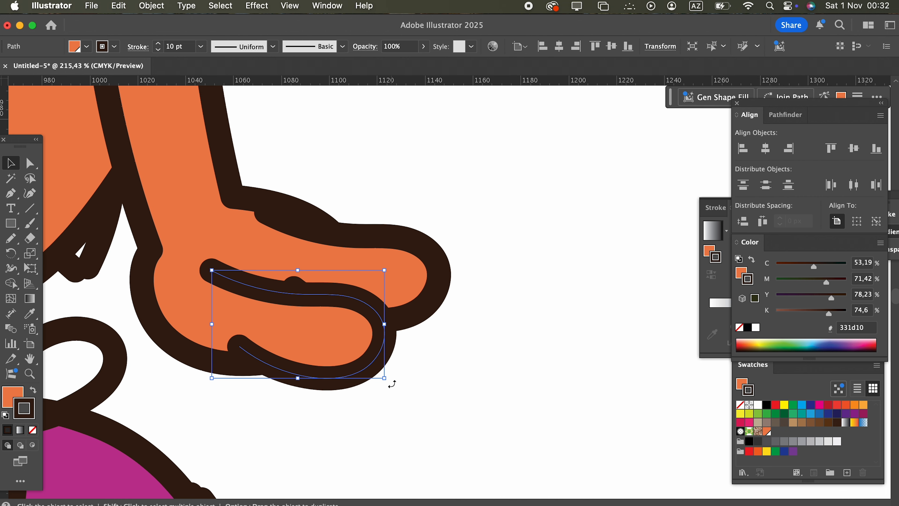
{"action": "left_click_drag", "start_coordinate": [392, 384], "coordinate": [378, 416]}
{"action": "left_click_drag", "start_coordinate": [353, 364], "coordinate": [284, 397]}
{"action": "left_click", "coordinate": [475, 408]}
- Rotate the third finger and move it against the palm's lower edge beside the second finger
{"action": "left_click_drag", "start_coordinate": [346, 344], "coordinate": [357, 379]}
{"action": "key", "text": "super+z"}
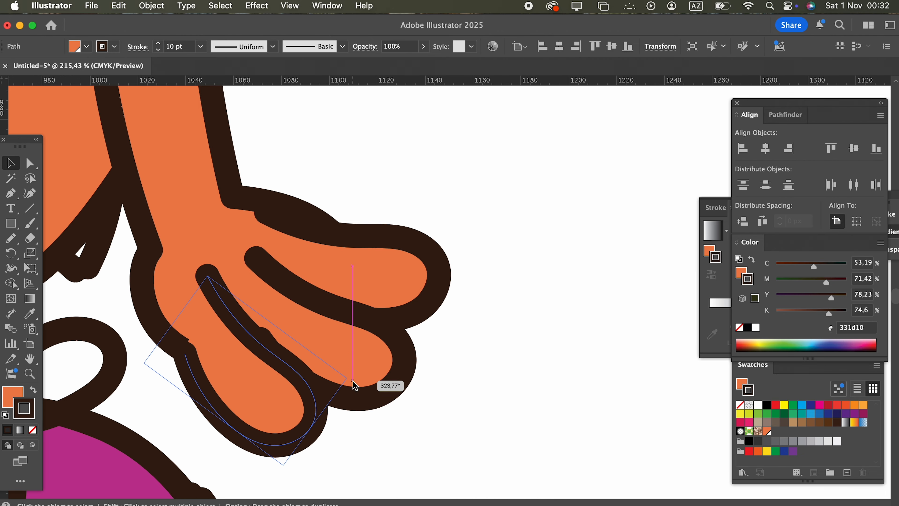
{"action": "left_click_drag", "start_coordinate": [279, 390], "coordinate": [307, 410]}
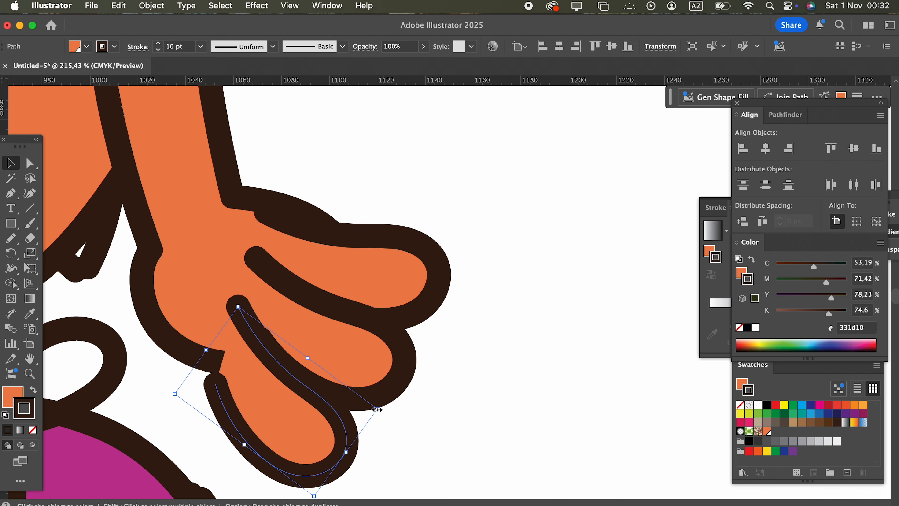
{"action": "mouse_move", "coordinate": [383, 408]}
{"action": "left_mouse_down"}
{"action": "mouse_move", "coordinate": [381, 368]}
{"action": "mouse_move", "coordinate": [377, 410]}
{"action": "left_mouse_up"}
{"action": "left_click_drag", "start_coordinate": [315, 422], "coordinate": [293, 387]}
- Shorten and reshape the third finger's inner line with the Curvature tool
{"action": "key", "text": "z"}
{"action": "left_click_drag", "start_coordinate": [342, 332], "coordinate": [425, 308]}
{"action": "left_click", "coordinate": [30, 192]}
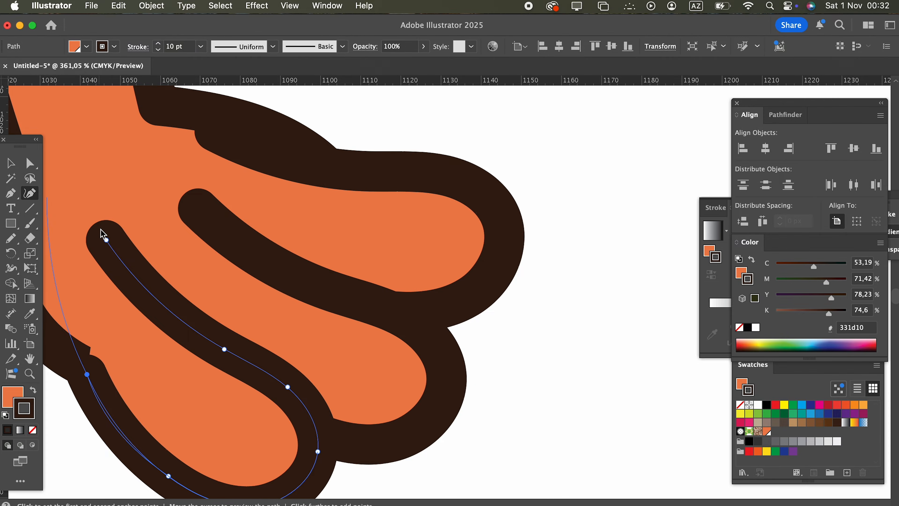
{"action": "left_click_drag", "start_coordinate": [106, 240], "coordinate": [318, 326]}
{"action": "key", "text": "space"}
{"action": "left_click_drag", "start_coordinate": [237, 391], "coordinate": [205, 325]}
{"action": "key", "text": "z"}
{"action": "left_click_drag", "start_coordinate": [265, 264], "coordinate": [162, 303]}
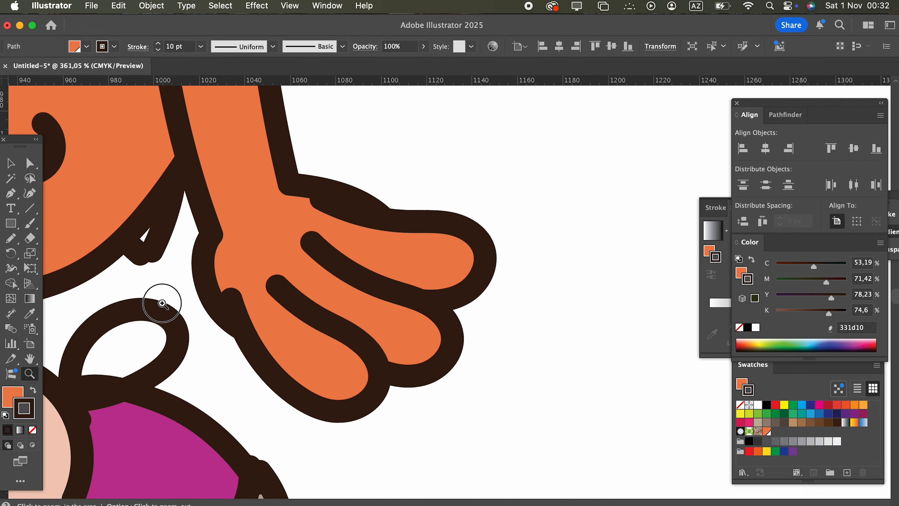
- Reshape the palm outline with the Curvature tool so it blends into the first and third fingers
{"action": "left_click", "coordinate": [6, 171]}
{"action": "left_click", "coordinate": [206, 290]}
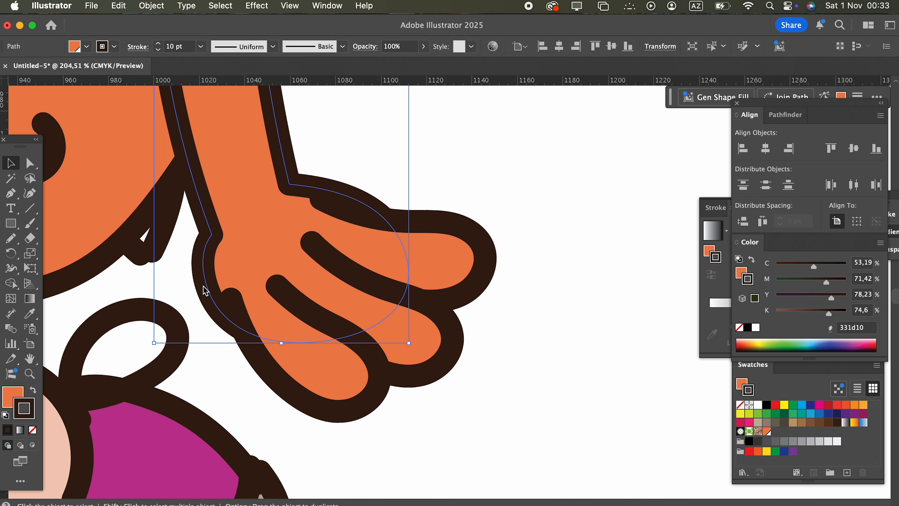
{"action": "left_click", "coordinate": [30, 193]}
{"action": "left_click_drag", "start_coordinate": [261, 341], "coordinate": [352, 356]}
{"action": "left_click_drag", "start_coordinate": [213, 300], "coordinate": [231, 310]}
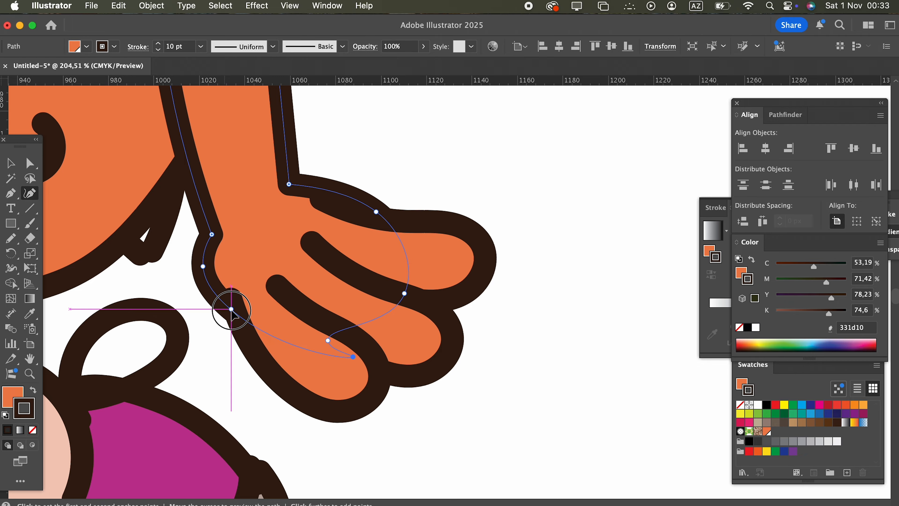
{"action": "scroll", "coordinate": [351, 285], "scroll_direction": "up", "scroll_amount": 5}
{"action": "left_click", "coordinate": [312, 254]}
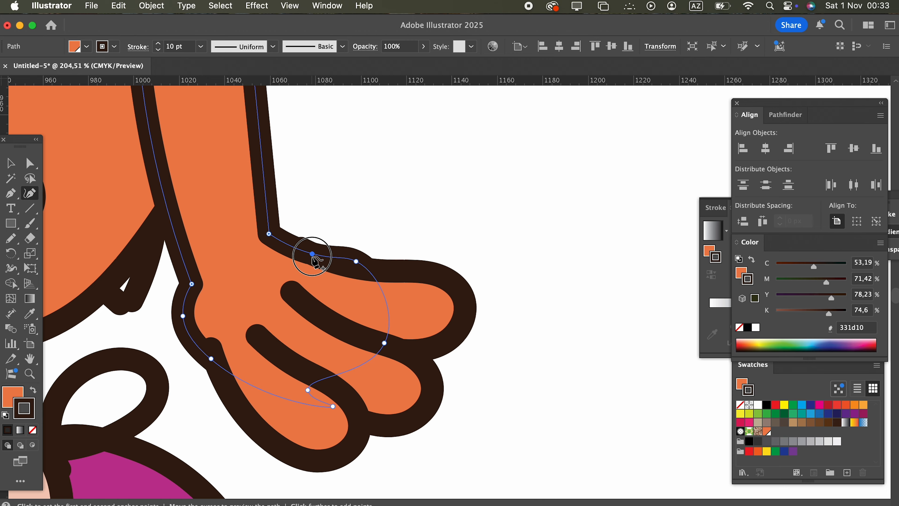
{"action": "left_click_drag", "start_coordinate": [309, 251], "coordinate": [301, 248]}
{"action": "left_click_drag", "start_coordinate": [358, 266], "coordinate": [483, 393]}
- Adjust the tip of the uppermost finger slightly inward with the Curvature tool
{"action": "key", "text": "z"}
{"action": "scroll", "coordinate": [390, 358], "scroll_direction": "right", "scroll_amount": 4}
{"action": "scroll", "coordinate": [390, 357], "scroll_direction": "up", "scroll_amount": 2}
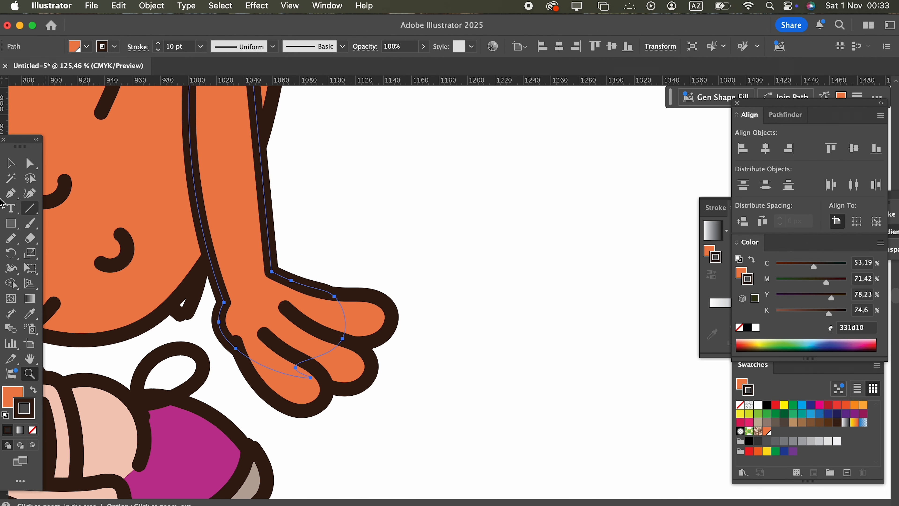
{"action": "left_click", "coordinate": [15, 168]}
{"action": "left_click", "coordinate": [376, 338]}
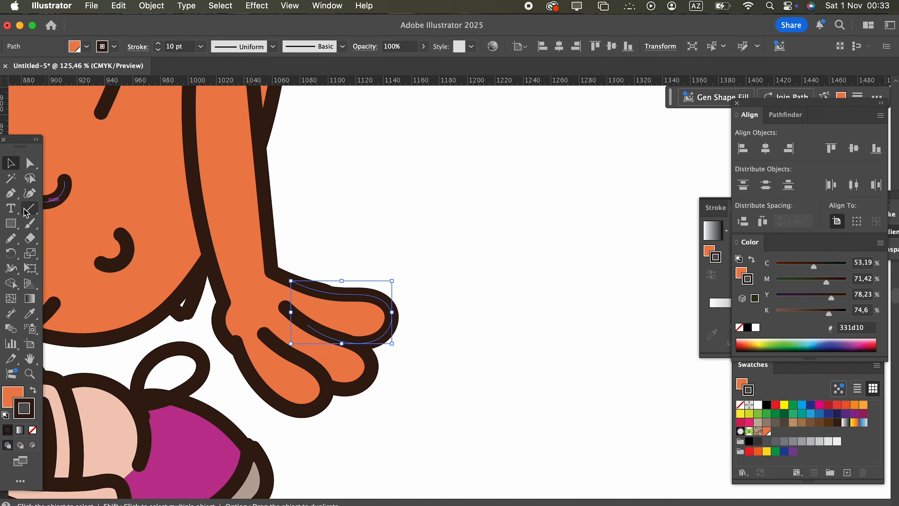
{"action": "left_click", "coordinate": [30, 194]}
{"action": "mouse_move", "coordinate": [391, 312]}
{"action": "left_mouse_down"}
{"action": "mouse_move", "coordinate": [389, 322]}
{"action": "mouse_move", "coordinate": [386, 311]}
{"action": "left_mouse_up"}
{"action": "key", "text": "z"}
{"action": "mouse_move", "coordinate": [394, 344]}
{"action": "left_mouse_down"}
{"action": "mouse_move", "coordinate": [336, 362]}
{"action": "mouse_move", "coordinate": [380, 354]}
{"action": "left_mouse_up"}
- Move the lowest finger slightly away from the others and pull the palm outline's point down to meet it
{"action": "left_click", "coordinate": [13, 164]}
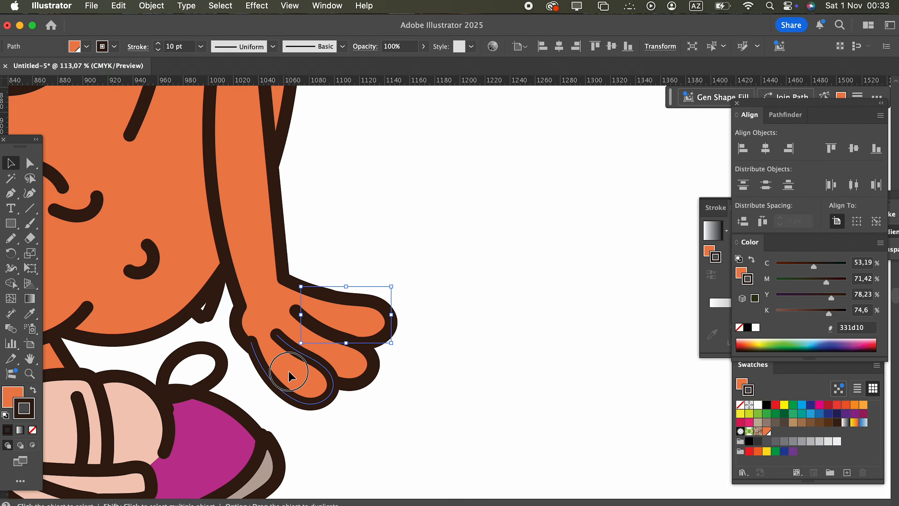
{"action": "left_click_drag", "start_coordinate": [316, 384], "coordinate": [310, 391]}
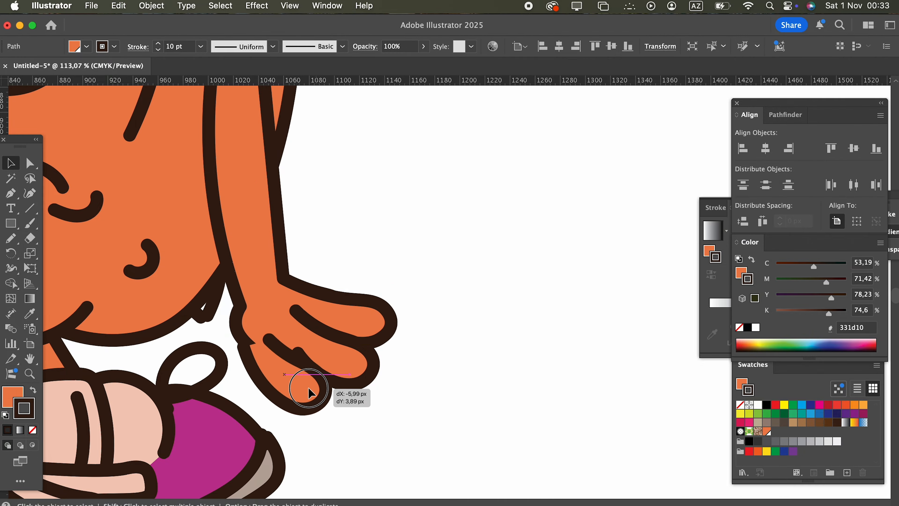
{"action": "key", "text": "z"}
{"action": "left_click", "coordinate": [318, 389]}
{"action": "left_click", "coordinate": [10, 163]}
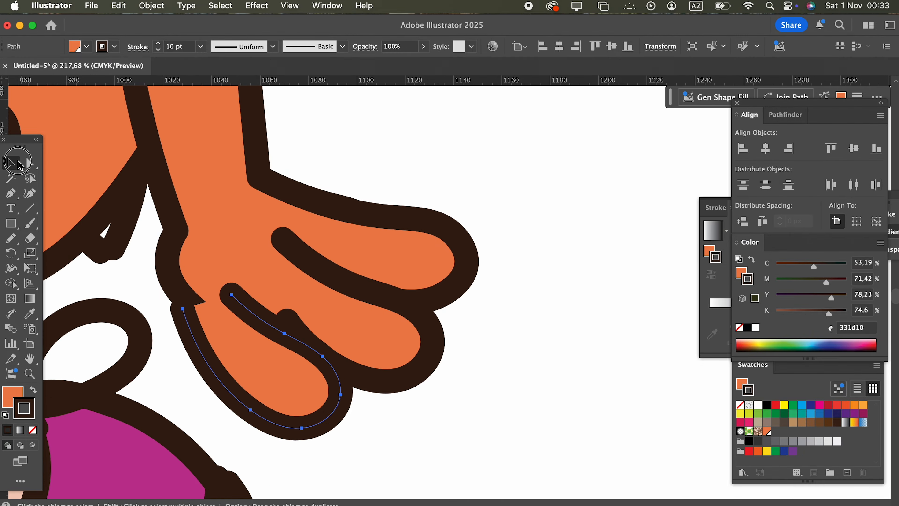
{"action": "left_click", "coordinate": [170, 279]}
{"action": "left_click", "coordinate": [30, 193]}
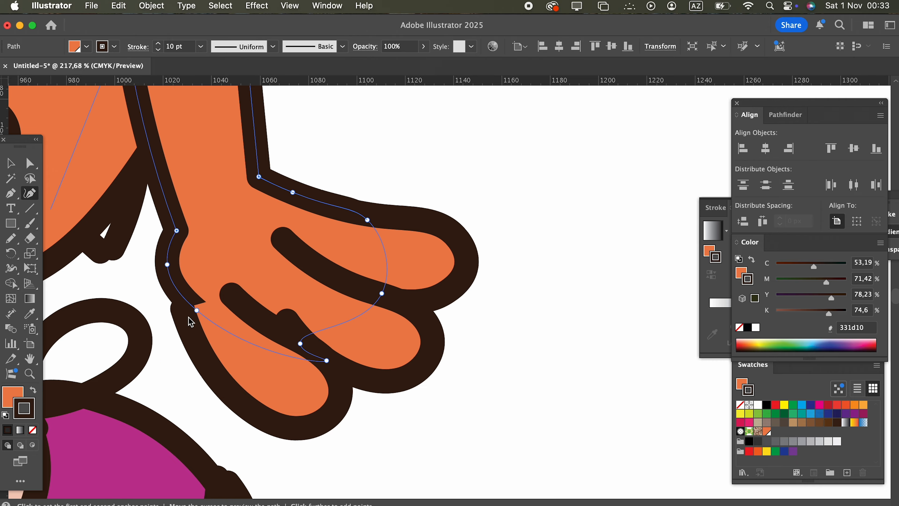
{"action": "left_click_drag", "start_coordinate": [196, 311], "coordinate": [192, 321]}
{"action": "key", "text": "z"}
{"action": "left_click_drag", "start_coordinate": [226, 285], "coordinate": [39, 265]}
{"action": "left_click_drag", "start_coordinate": [198, 298], "coordinate": [57, 281]}
{"action": "left_click_drag", "start_coordinate": [127, 280], "coordinate": [295, 355]}
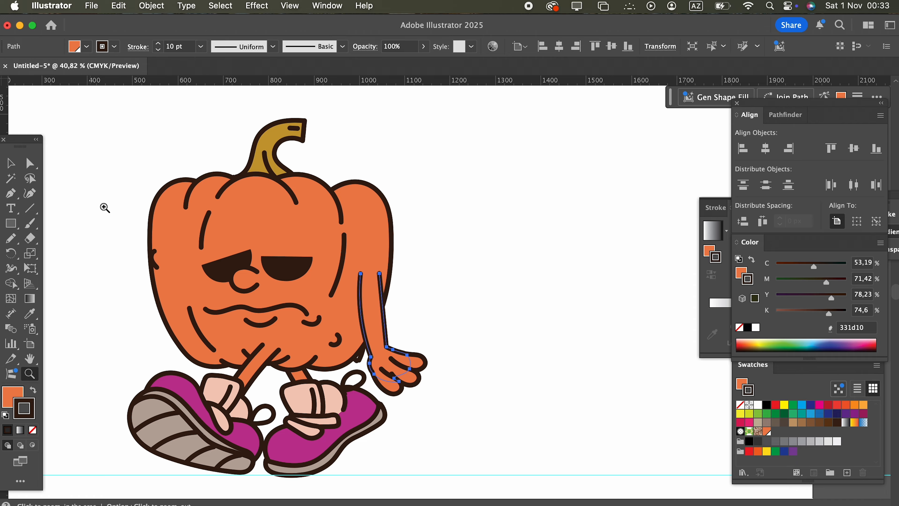
- Bend the arm's straight outer edge inward with the Curvature tool and deselect the arm
{"action": "left_click_drag", "start_coordinate": [436, 343], "coordinate": [431, 327]}
{"action": "left_click", "coordinate": [33, 199]}
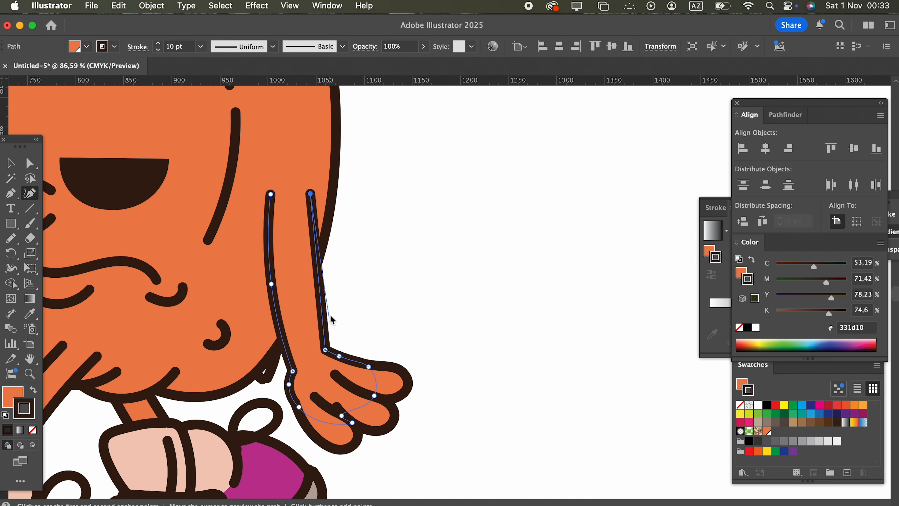
{"action": "left_click_drag", "start_coordinate": [308, 293], "coordinate": [107, 261]}
{"action": "key", "text": "z"}
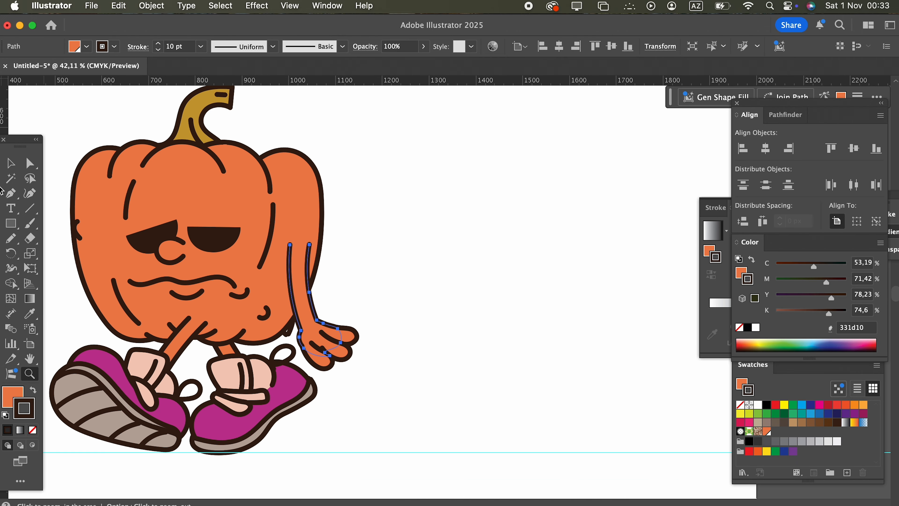
{"action": "left_click", "coordinate": [8, 168]}
{"action": "left_click", "coordinate": [440, 338]}
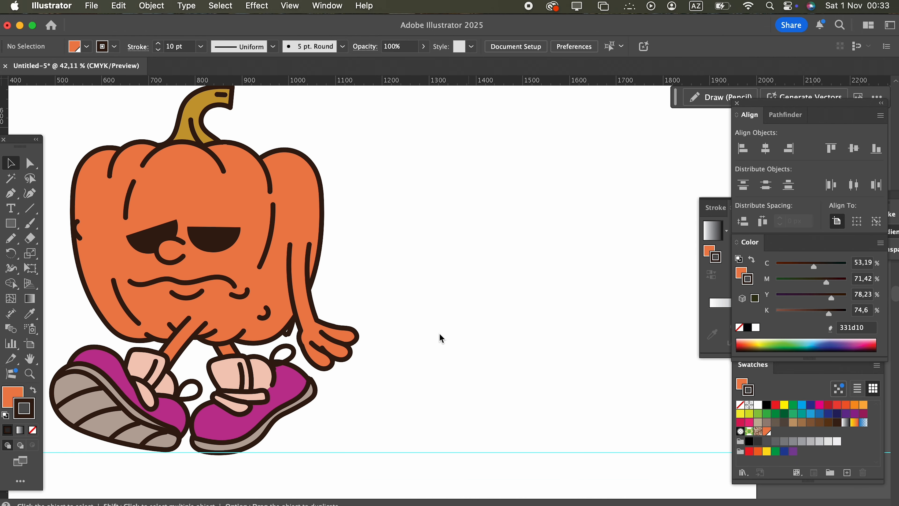
- Group the arm with its three fingers and deselect the group
{"action": "left_click", "coordinate": [321, 321]}
{"action": "left_click", "coordinate": [153, 6]}
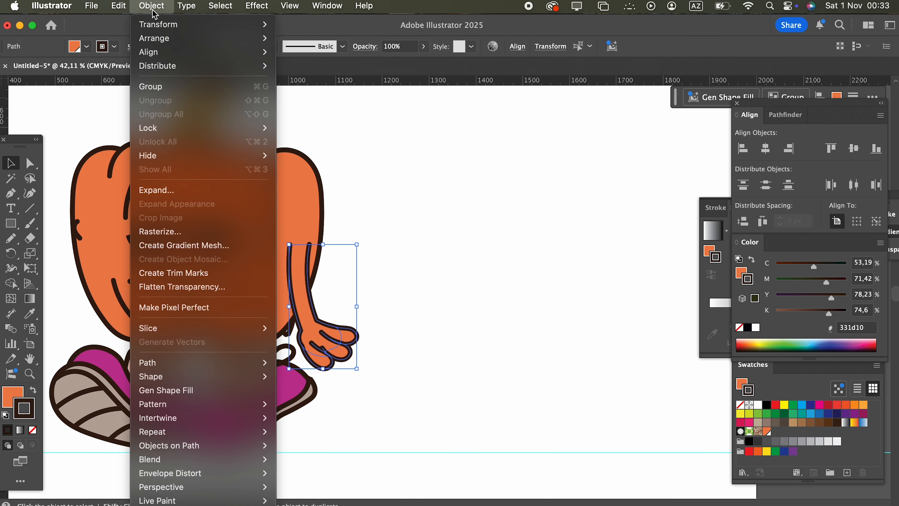
{"action": "left_click", "coordinate": [494, 293]}
{"action": "left_click", "coordinate": [459, 280]}
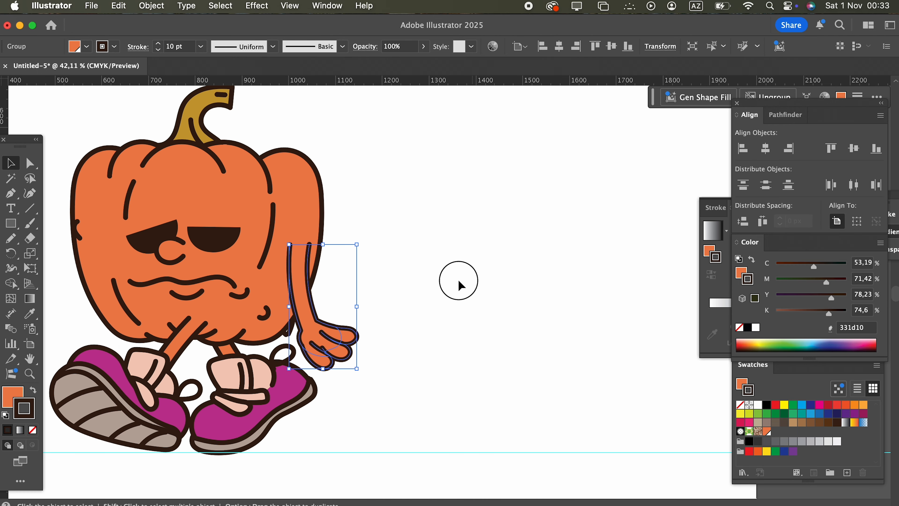
- Duplicate the arm group and move the copy across to the pumpkin's opposite side
{"action": "left_click_drag", "start_coordinate": [373, 269], "coordinate": [641, 395]}
{"action": "key", "text": "z"}
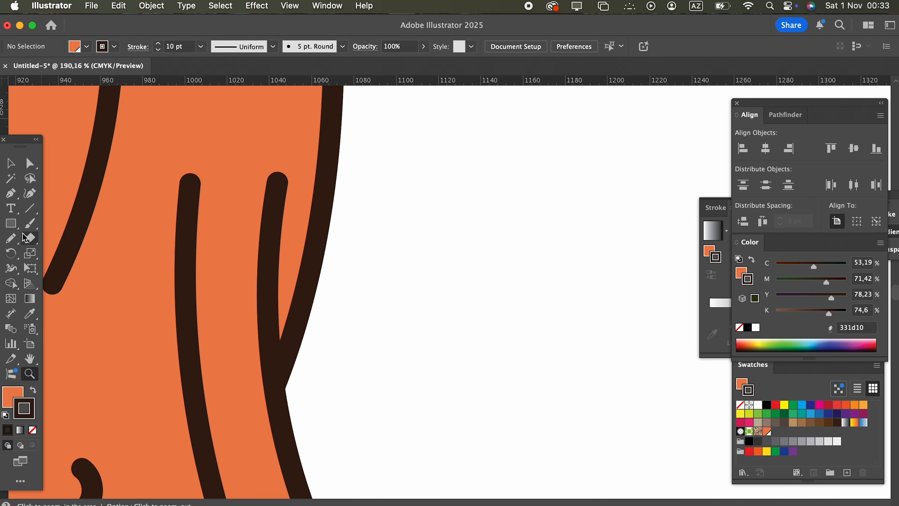
{"action": "left_click_drag", "start_coordinate": [553, 275], "coordinate": [300, 262]}
{"action": "left_click", "coordinate": [11, 166]}
{"action": "left_click", "coordinate": [485, 383]}
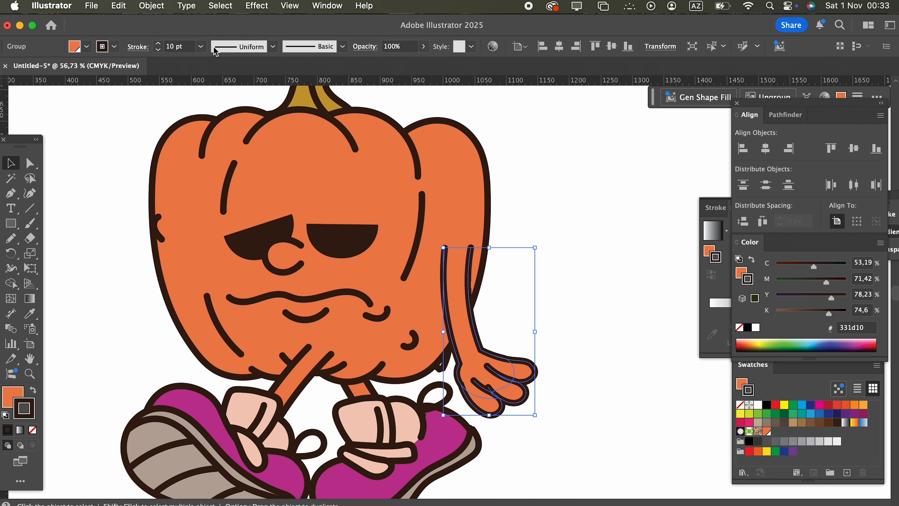
{"action": "left_click", "coordinate": [119, 6]}
{"action": "left_click", "coordinate": [139, 73]}
{"action": "left_click", "coordinate": [118, 6]}
{"action": "left_click", "coordinate": [138, 101]}
{"action": "left_click_drag", "start_coordinate": [498, 352], "coordinate": [261, 403]}
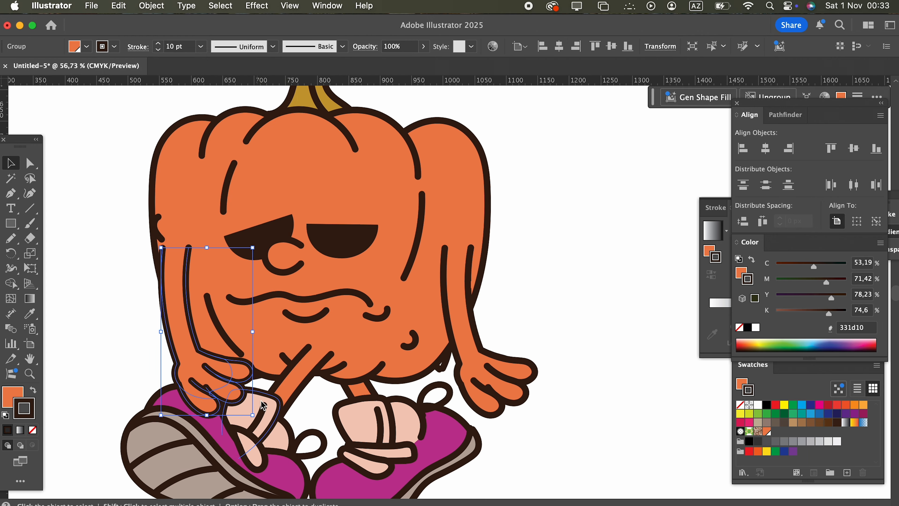
- Mirror the copied arm so its hand points outward, rotate it, and position it at the pumpkin's side
{"action": "right_click", "coordinate": [201, 362]}
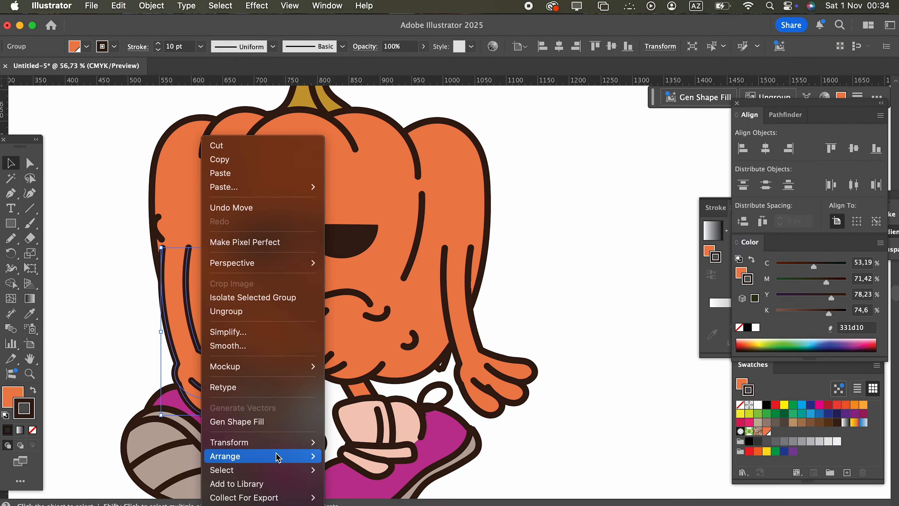
{"action": "mouse_move", "coordinate": [291, 442]}
{"action": "left_click", "coordinate": [343, 452]}
{"action": "left_click", "coordinate": [255, 404]}
{"action": "left_click_drag", "start_coordinate": [260, 418], "coordinate": [238, 437]}
{"action": "left_click_drag", "start_coordinate": [217, 350], "coordinate": [162, 336]}
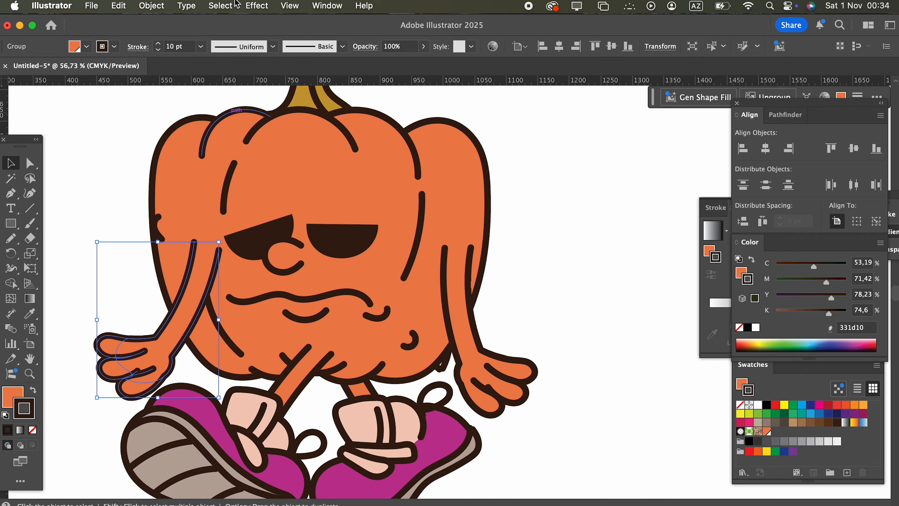
- Send the copied arm group behind the pumpkin body, shift it slightly outward, and deselect it
{"action": "left_click", "coordinate": [152, 5]}
{"action": "mouse_move", "coordinate": [164, 38]}
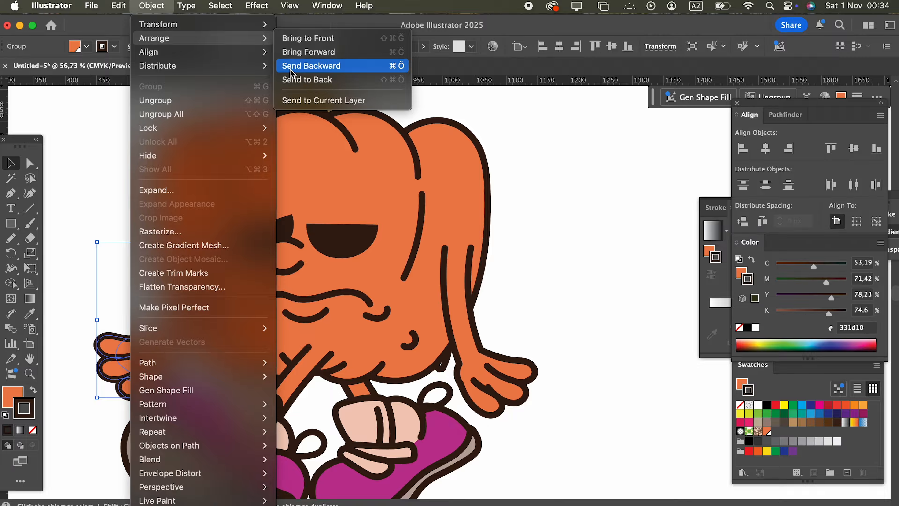
{"action": "left_click", "coordinate": [354, 80]}
{"action": "left_click", "coordinate": [562, 345]}
{"action": "left_click_drag", "start_coordinate": [140, 366], "coordinate": [129, 367]}
{"action": "left_click", "coordinate": [563, 391]}
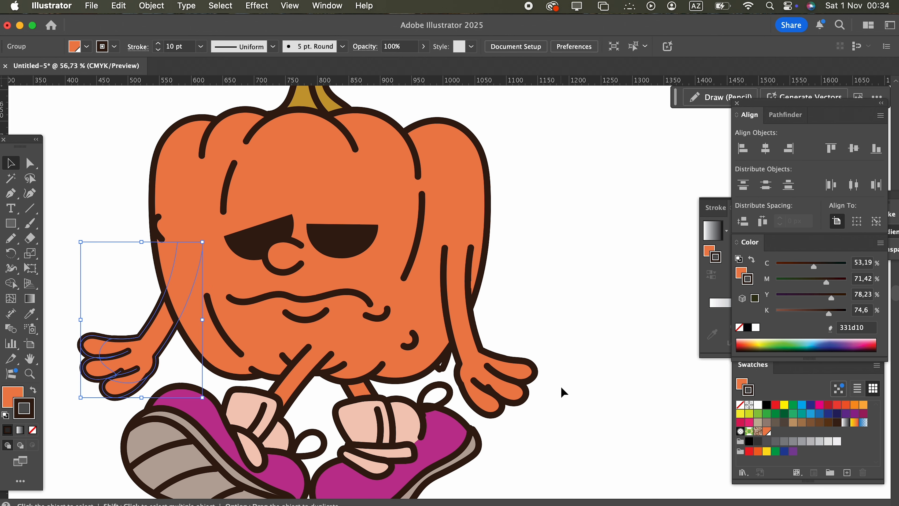
- Rotate the other arm group slightly so its hand swings outward from the pumpkin, and deselect it
{"action": "scroll", "coordinate": [531, 381], "scroll_direction": "right", "scroll_amount": 3}
{"action": "scroll", "coordinate": [531, 381], "scroll_direction": "down", "scroll_amount": 2}
{"action": "left_click", "coordinate": [496, 370]}
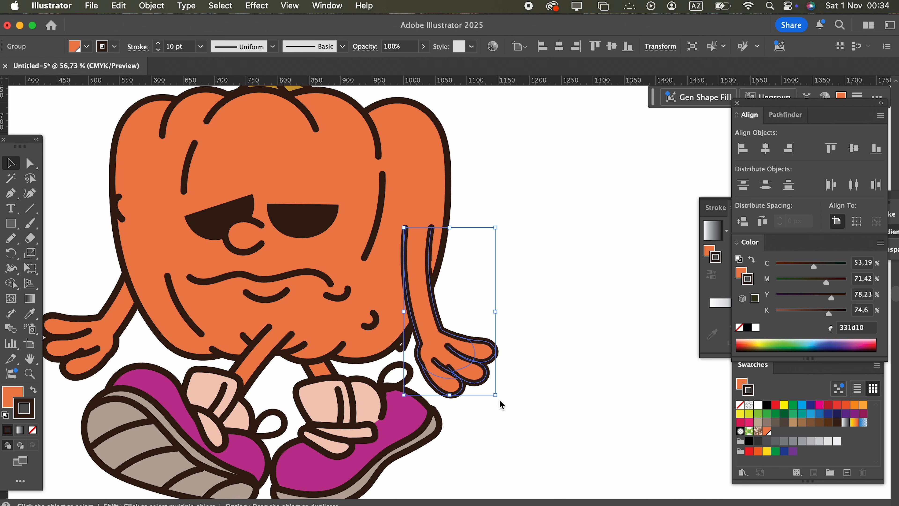
{"action": "left_click_drag", "start_coordinate": [502, 402], "coordinate": [335, 219]}
{"action": "left_click", "coordinate": [536, 386]}
{"action": "key", "text": "z"}
{"action": "left_click", "coordinate": [335, 219]}
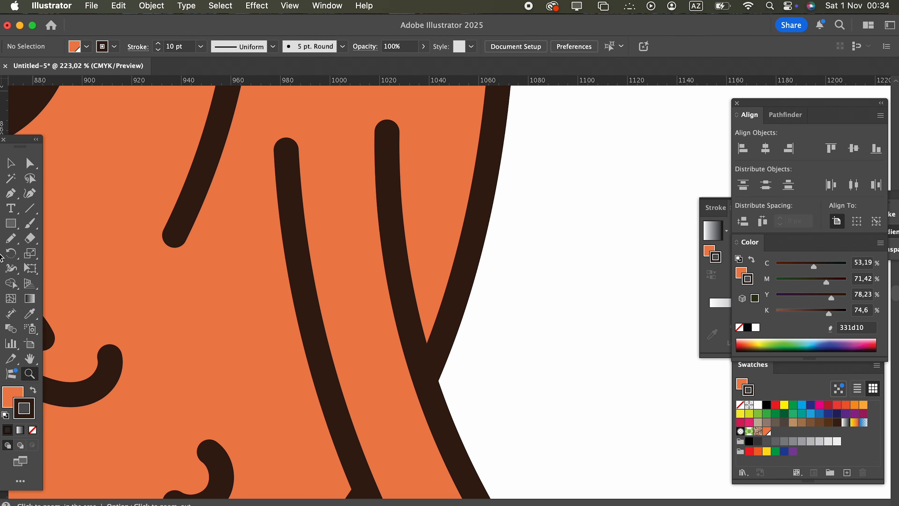
- Draw a short diagonal crease line running from the front arm's inner edge onto the pumpkin body
{"action": "left_click_drag", "start_coordinate": [298, 277], "coordinate": [224, 229]}
{"action": "key", "text": "z"}
{"action": "left_click", "coordinate": [480, 331], "text": "alt"}
{"action": "mouse_move", "coordinate": [480, 331]}
{"action": "left_mouse_down"}
{"action": "mouse_move", "coordinate": [457, 295]}
{"action": "mouse_move", "coordinate": [408, 261]}
{"action": "left_mouse_up"}
{"action": "left_click", "coordinate": [10, 163]}
{"action": "left_click_drag", "start_coordinate": [567, 418], "coordinate": [532, 335]}
{"action": "key", "text": "Delete"}
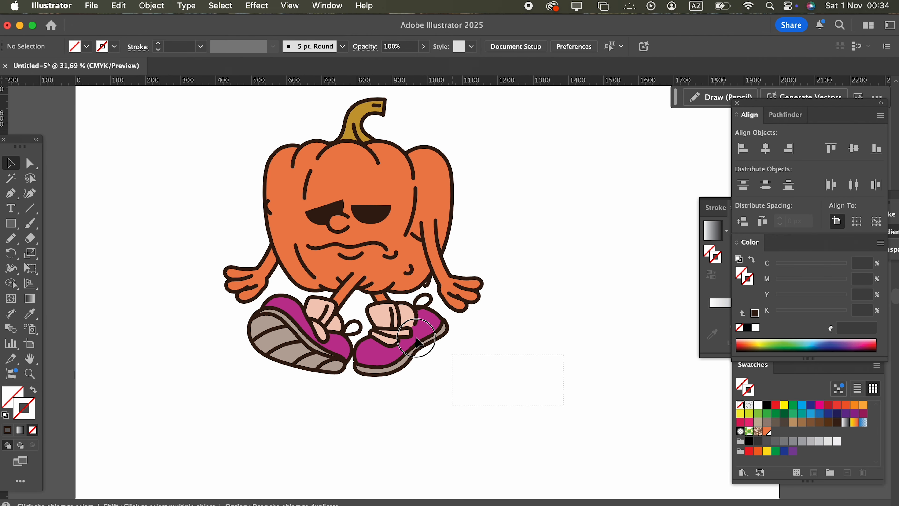
- Draw a short curved bag line beneath the pumpkin's right eye with the Pencil tool
{"action": "key", "text": "z"}
{"action": "left_click_drag", "start_coordinate": [383, 163], "coordinate": [485, 341]}
{"action": "left_click_drag", "start_coordinate": [405, 360], "coordinate": [497, 354]}
{"action": "left_click", "coordinate": [17, 241]}
{"action": "left_click_drag", "start_coordinate": [468, 352], "coordinate": [474, 335]}
{"action": "key", "text": "z"}
{"action": "left_click_drag", "start_coordinate": [463, 340], "coordinate": [288, 351]}
{"action": "scroll", "coordinate": [189, 196], "scroll_direction": "down", "scroll_amount": 5}
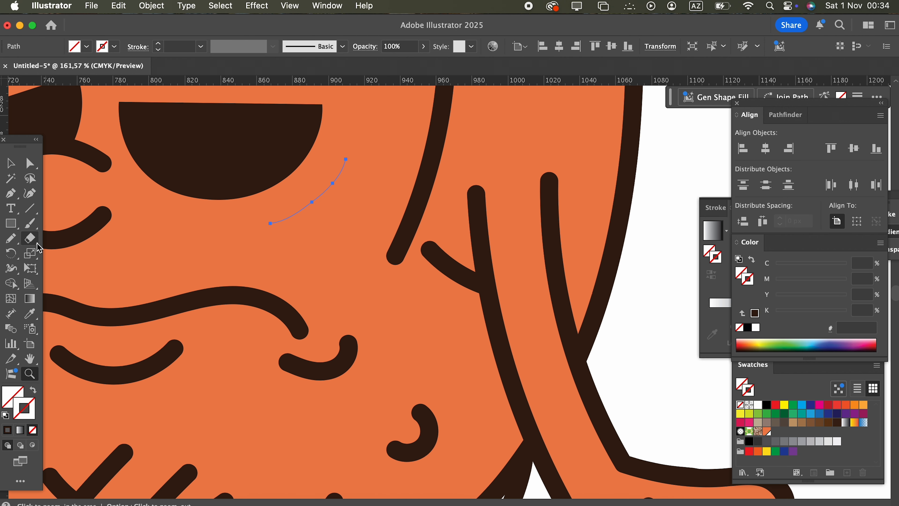
- Apply the arm crease's dark 10 pt stroke to the new under-eye line with the Eyedropper
{"action": "left_click", "coordinate": [30, 313]}
{"action": "left_click", "coordinate": [464, 270]}
{"action": "key", "text": "z"}
{"action": "mouse_move", "coordinate": [464, 271]}
{"action": "left_mouse_down"}
{"action": "mouse_move", "coordinate": [267, 267]}
{"action": "mouse_move", "coordinate": [359, 227]}
{"action": "mouse_move", "coordinate": [465, 265]}
{"action": "left_mouse_up"}
{"action": "left_click_drag", "start_coordinate": [347, 241], "coordinate": [407, 244]}
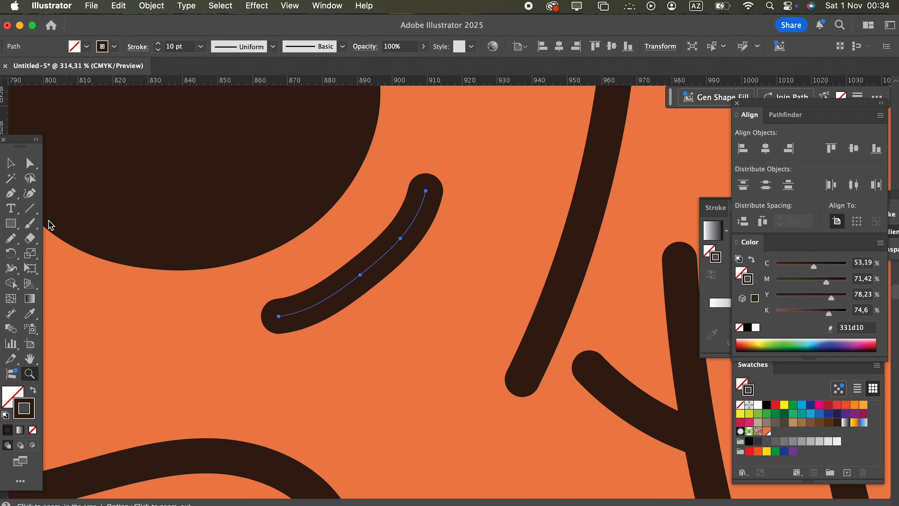
- Smooth the bend of the right under-eye line with the Curvature tool, undoing the last adjustment
{"action": "left_click", "coordinate": [30, 193]}
{"action": "left_click_drag", "start_coordinate": [360, 275], "coordinate": [364, 282]}
{"action": "left_click_drag", "start_coordinate": [404, 239], "coordinate": [184, 247]}
{"action": "key", "text": "super+z"}
{"action": "key", "text": "z"}
{"action": "left_click_drag", "start_coordinate": [484, 308], "coordinate": [239, 309]}
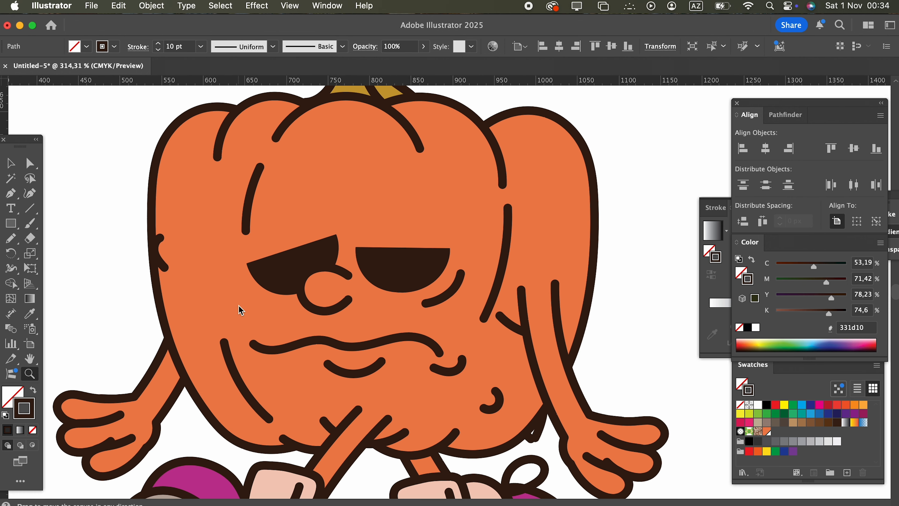
- Draw a matching curved bag line beneath the pumpkin's left eye with the Pencil tool
{"action": "left_click_drag", "start_coordinate": [295, 314], "coordinate": [446, 313]}
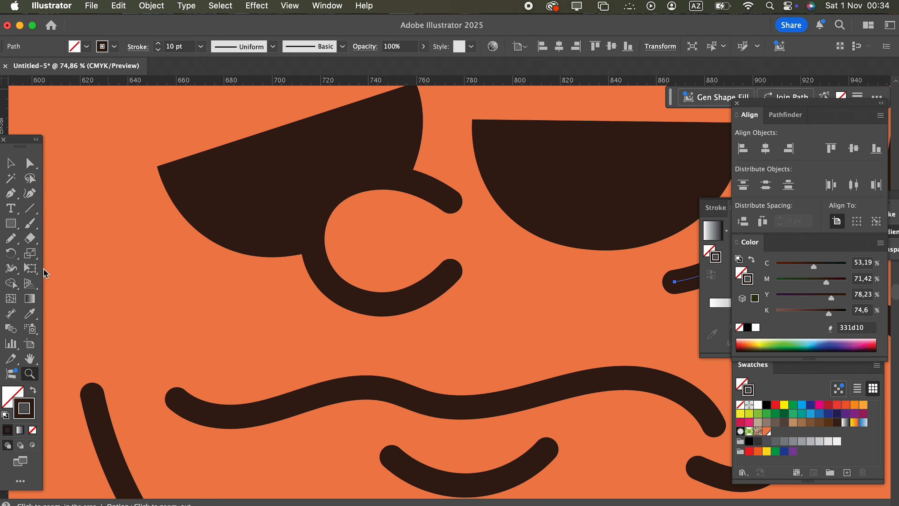
{"action": "left_click", "coordinate": [10, 239]}
{"action": "mouse_move", "coordinate": [145, 235]}
{"action": "left_mouse_down"}
{"action": "mouse_move", "coordinate": [171, 275]}
{"action": "mouse_move", "coordinate": [248, 306]}
{"action": "mouse_move", "coordinate": [111, 295]}
{"action": "mouse_move", "coordinate": [145, 281]}
{"action": "mouse_move", "coordinate": [307, 301]}
{"action": "mouse_move", "coordinate": [407, 301]}
{"action": "left_mouse_up"}
{"action": "key", "text": "z"}
- Draw a small dark droplet shape hanging from the lower end of the nose outline and deselect it
{"action": "left_click", "coordinate": [10, 244]}
{"action": "mouse_move", "coordinate": [249, 260]}
{"action": "left_mouse_down"}
{"action": "mouse_move", "coordinate": [221, 341]}
{"action": "mouse_move", "coordinate": [185, 316]}
{"action": "mouse_move", "coordinate": [230, 279]}
{"action": "mouse_move", "coordinate": [62, 286]}
{"action": "left_mouse_up"}
{"action": "key", "text": "z"}
{"action": "left_click_drag", "start_coordinate": [271, 280], "coordinate": [148, 280]}
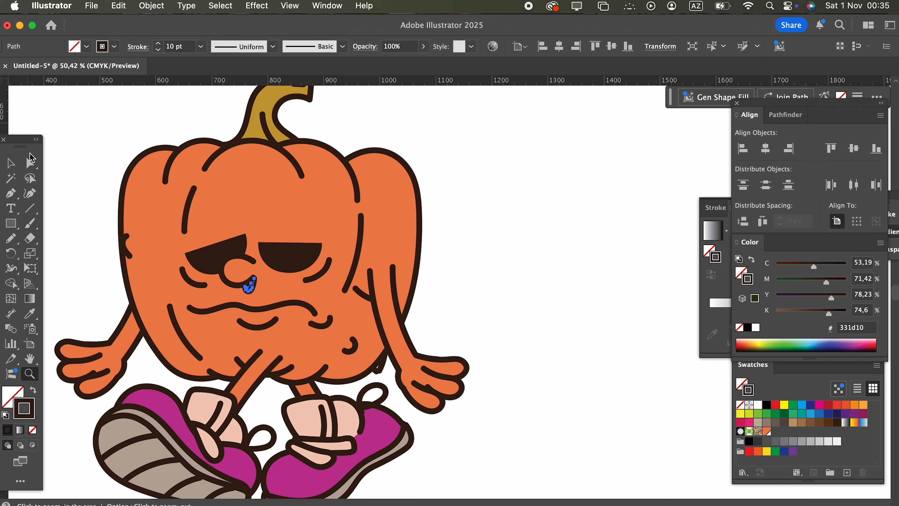
{"action": "left_click", "coordinate": [14, 164]}
{"action": "left_click", "coordinate": [482, 257]}
- Draw a short vertical crease line on the pumpkin's left segment, below its upper rib line
{"action": "key", "text": "z"}
{"action": "left_click_drag", "start_coordinate": [243, 208], "coordinate": [431, 270]}
{"action": "key", "text": "v"}
{"action": "left_click", "coordinate": [250, 280]}
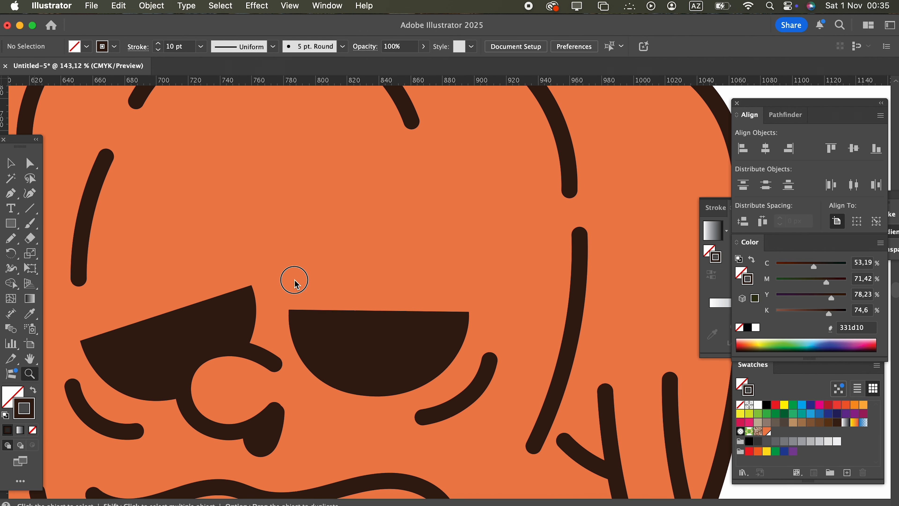
{"action": "left_click_drag", "start_coordinate": [246, 273], "coordinate": [594, 275]}
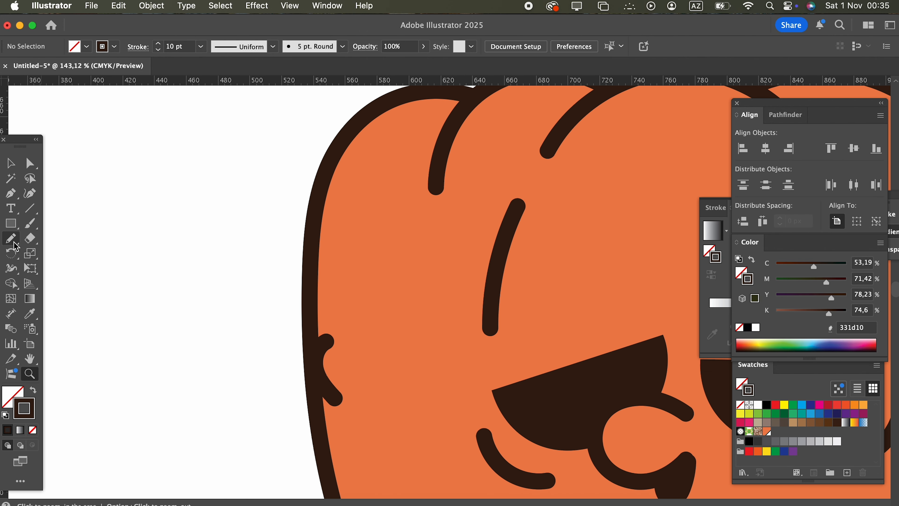
{"action": "left_click_drag", "start_coordinate": [428, 227], "coordinate": [427, 290]}
{"action": "key", "text": "z"}
{"action": "left_click_drag", "start_coordinate": [427, 289], "coordinate": [318, 283]}
{"action": "mouse_move", "coordinate": [475, 317]}
{"action": "left_mouse_down"}
{"action": "mouse_move", "coordinate": [289, 286]}
{"action": "mouse_move", "coordinate": [253, 266]}
{"action": "left_mouse_up"}
- Select all parts of the pumpkin character and group them
{"action": "key", "text": "v"}
{"action": "left_click_drag", "start_coordinate": [528, 401], "coordinate": [253, 171]}
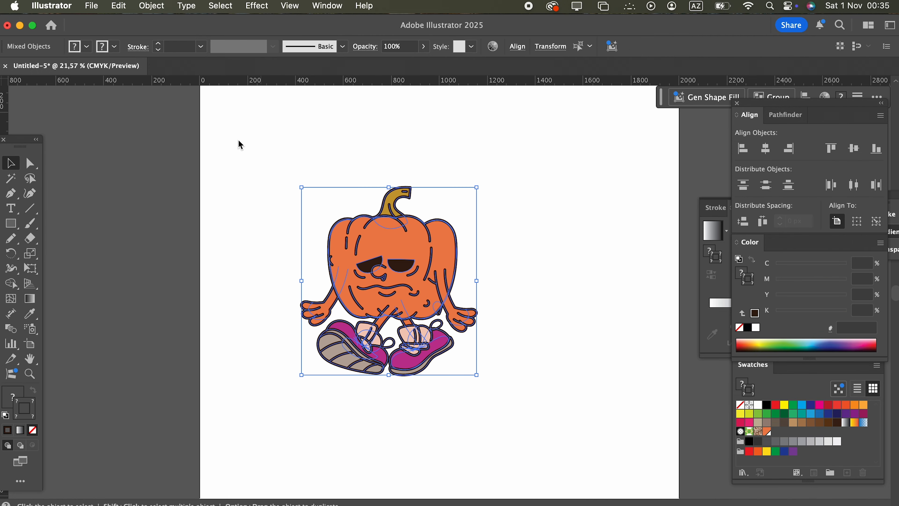
{"action": "left_click", "coordinate": [149, 13]}
{"action": "left_click", "coordinate": [168, 87]}
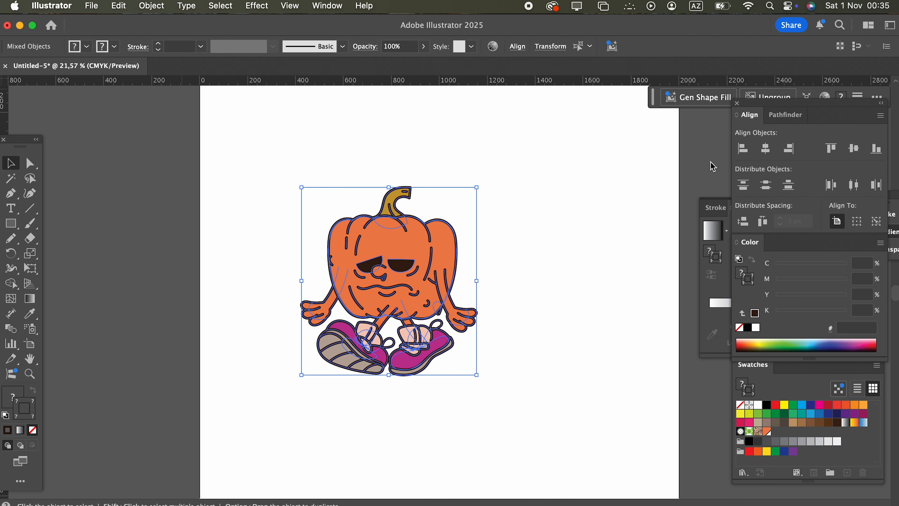
- Centre the grouped character horizontally and vertically on the artboard
{"action": "left_click", "coordinate": [766, 154]}
{"action": "left_click", "coordinate": [847, 154]}
{"action": "left_click_drag", "start_coordinate": [674, 307], "coordinate": [530, 263]}
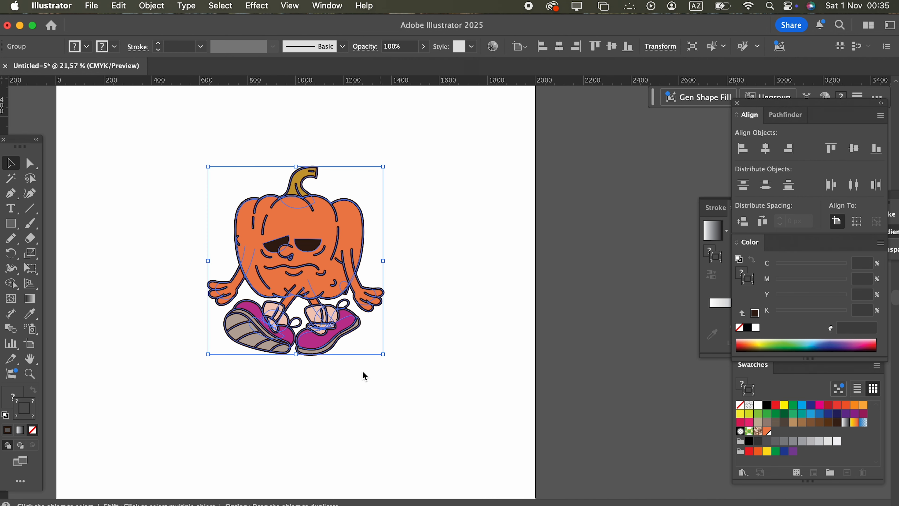
- Enlarge the character proportionally about its centre, leaving about 438 px on either side of the artboard, and deselect it
{"action": "left_click_drag", "start_coordinate": [383, 354], "coordinate": [440, 406]}
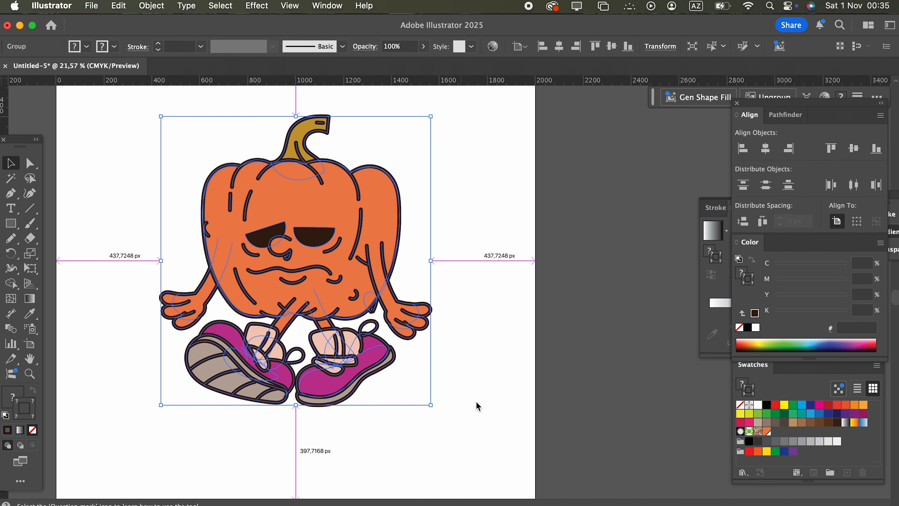
{"action": "left_click", "coordinate": [531, 416]}
{"action": "left_click_drag", "start_coordinate": [532, 415], "coordinate": [597, 473]}
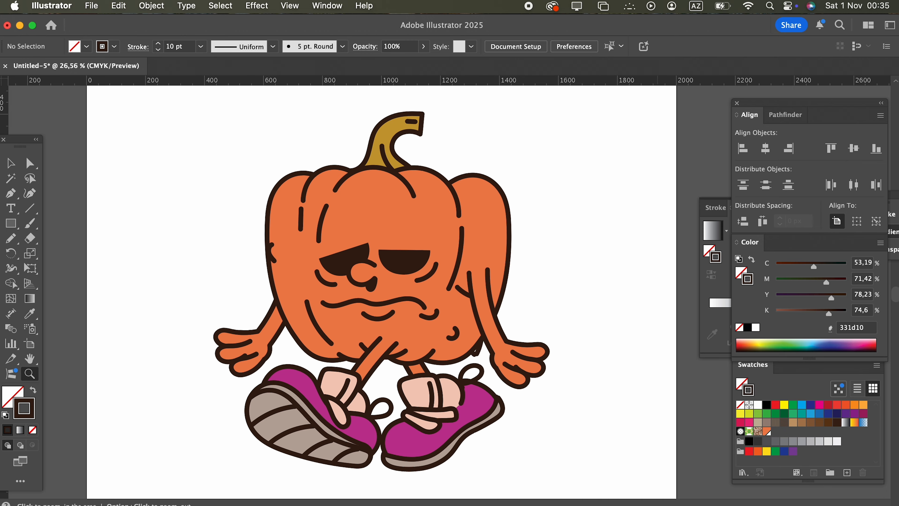